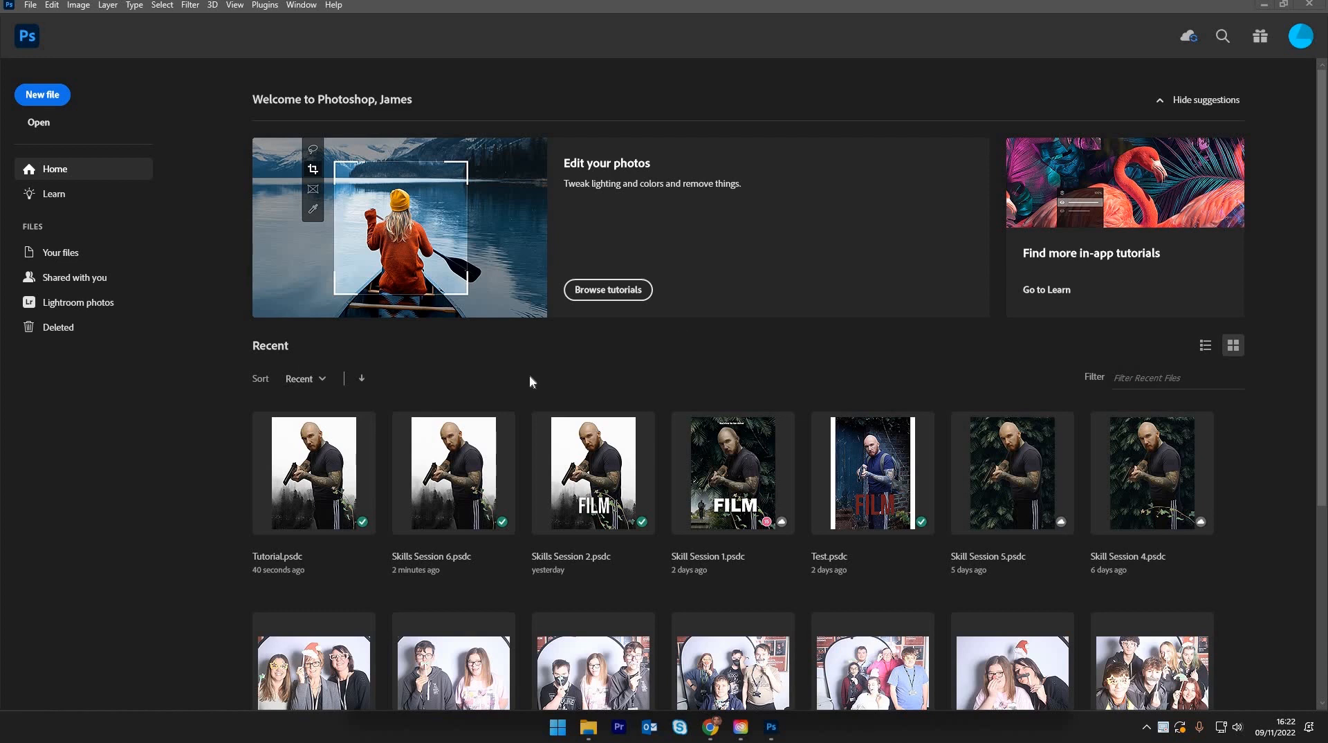
Step: Open Tutorial.psdc and add a horizontal text box reading FILM across the figure's waist
left_click(332, 454)
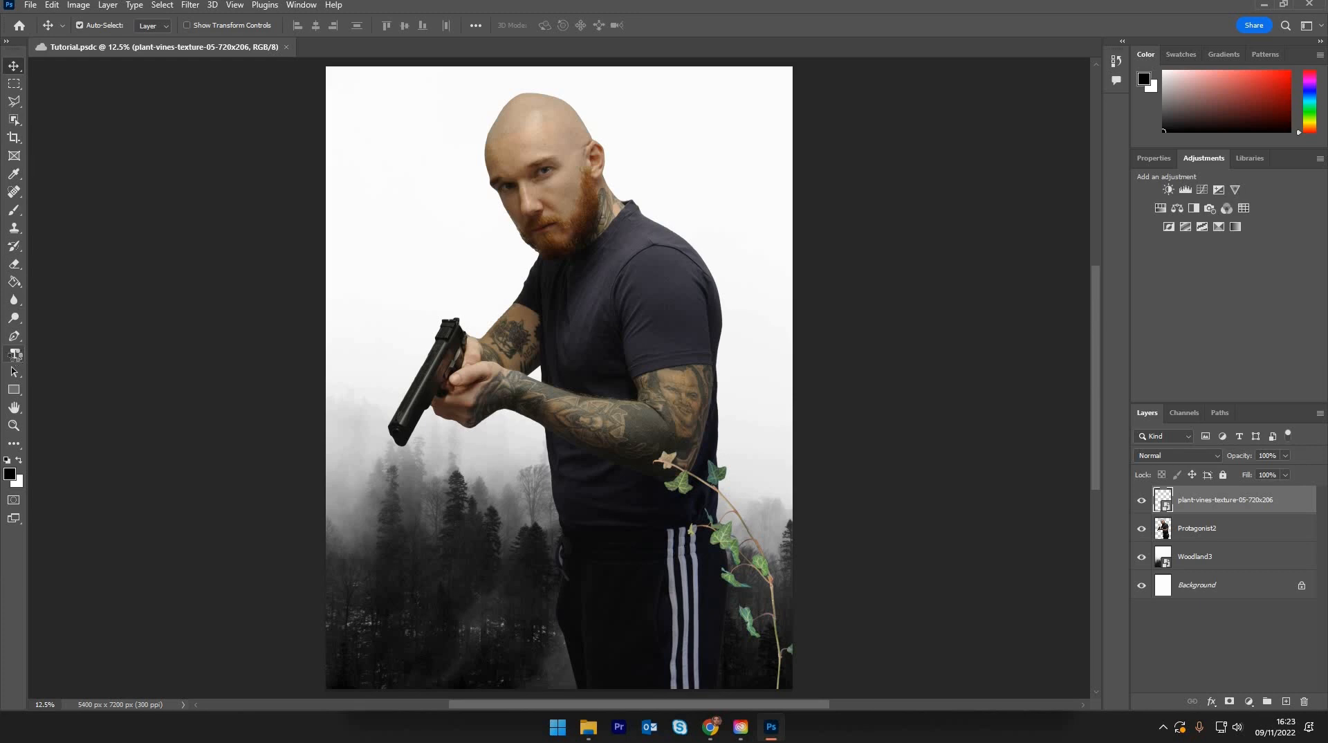
left_click(14, 354)
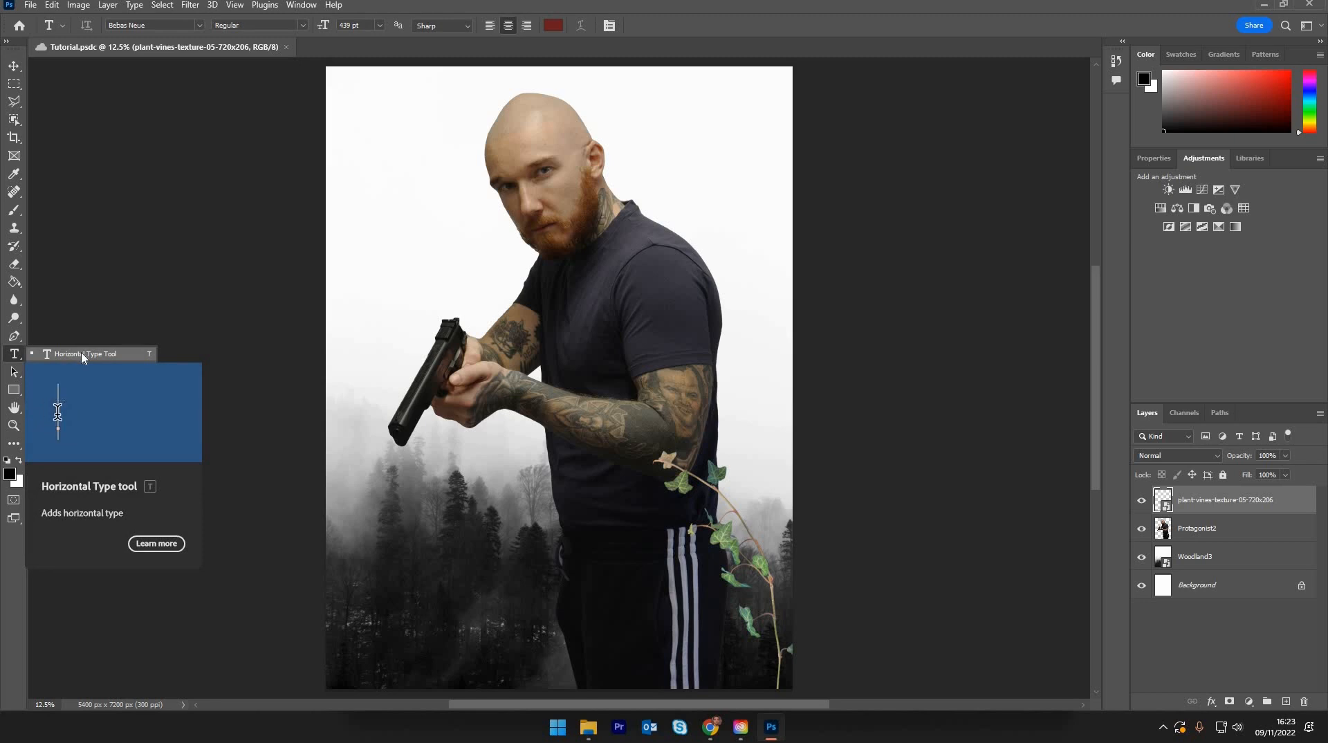
left_click(408, 460)
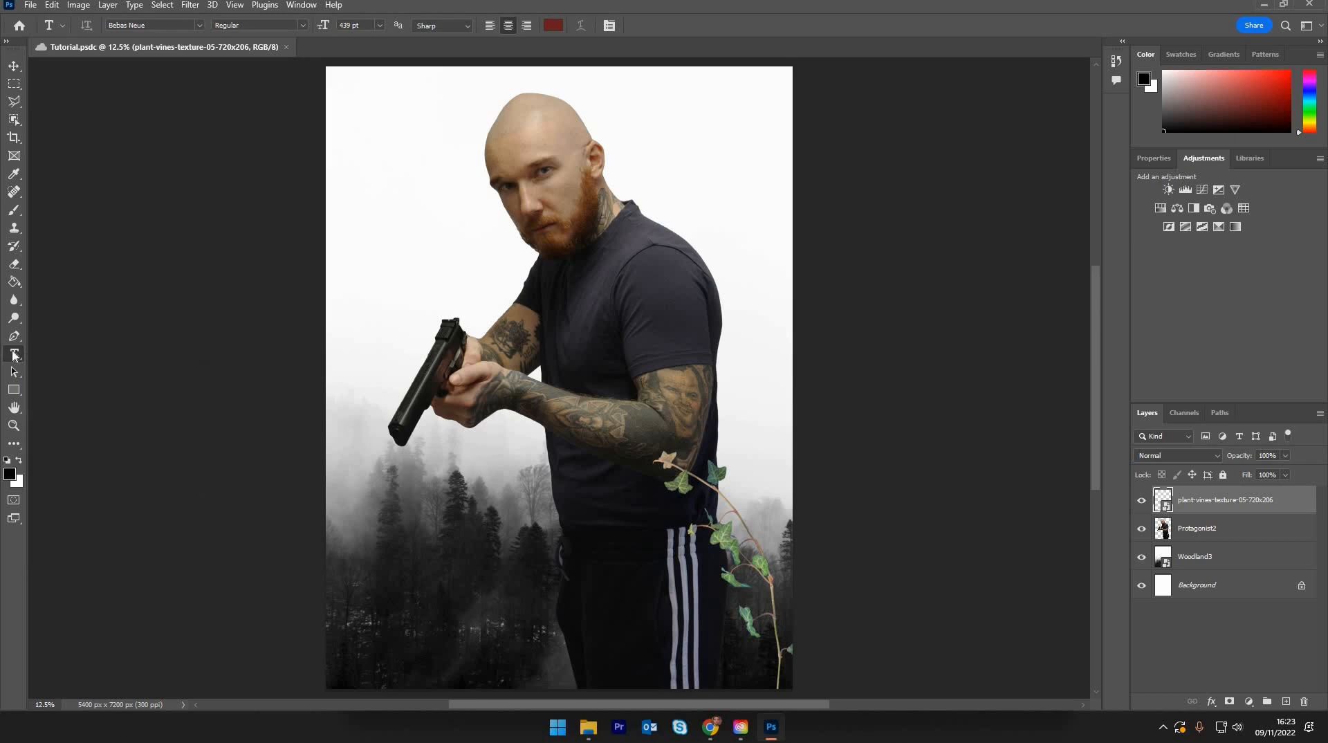
right_click(13, 354)
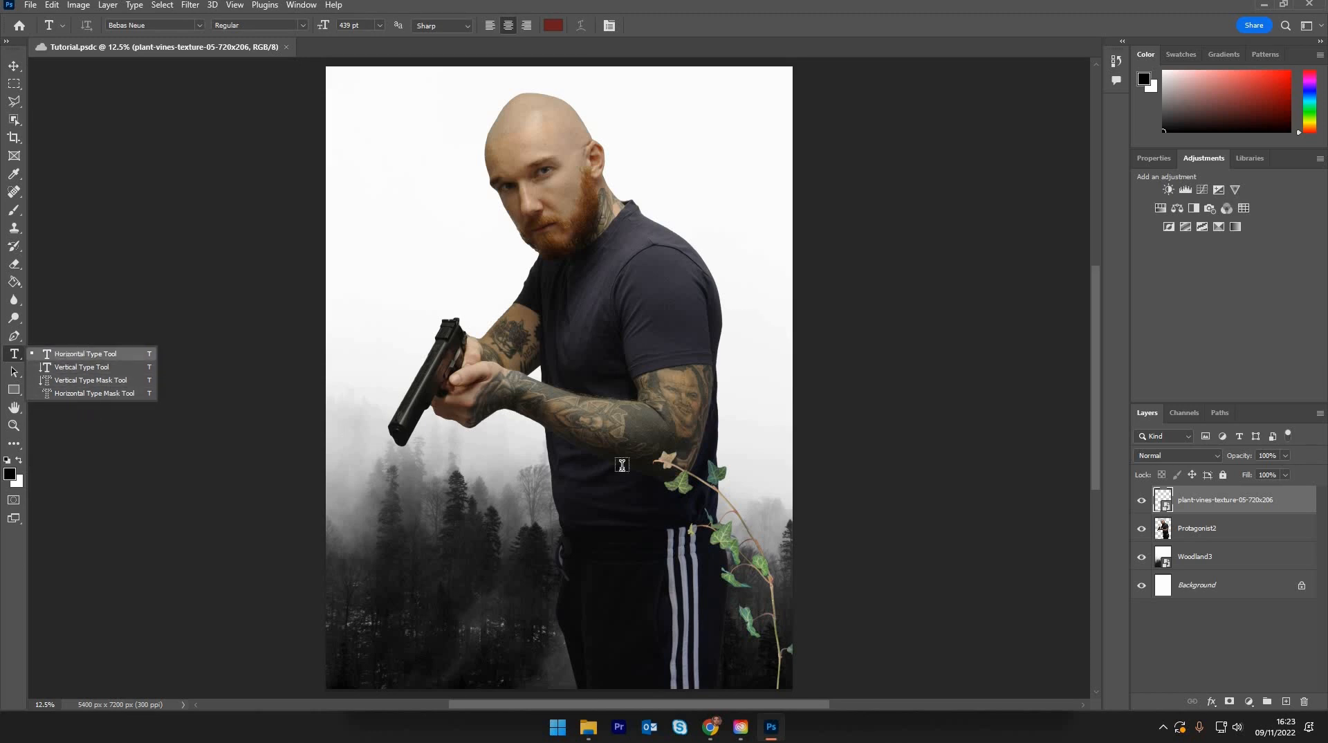
left_click(497, 486)
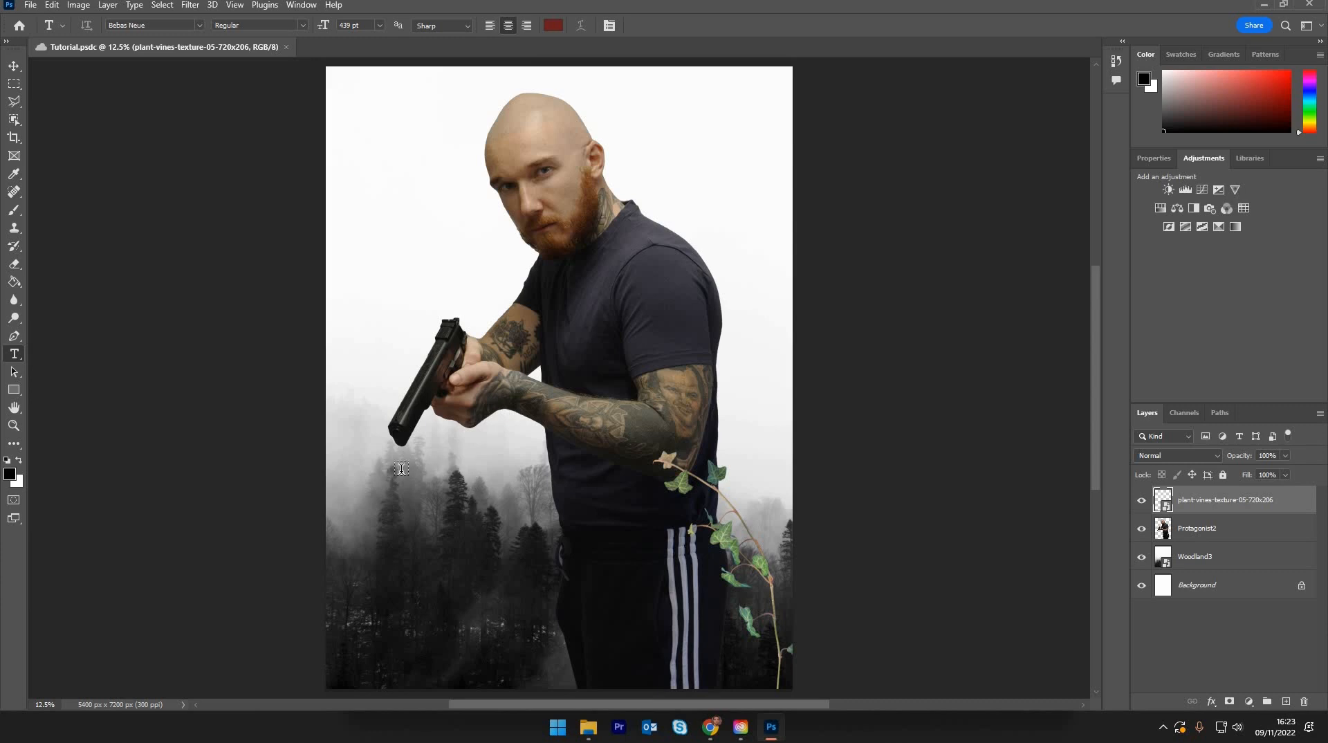
left_click_drag(403, 465, 739, 610)
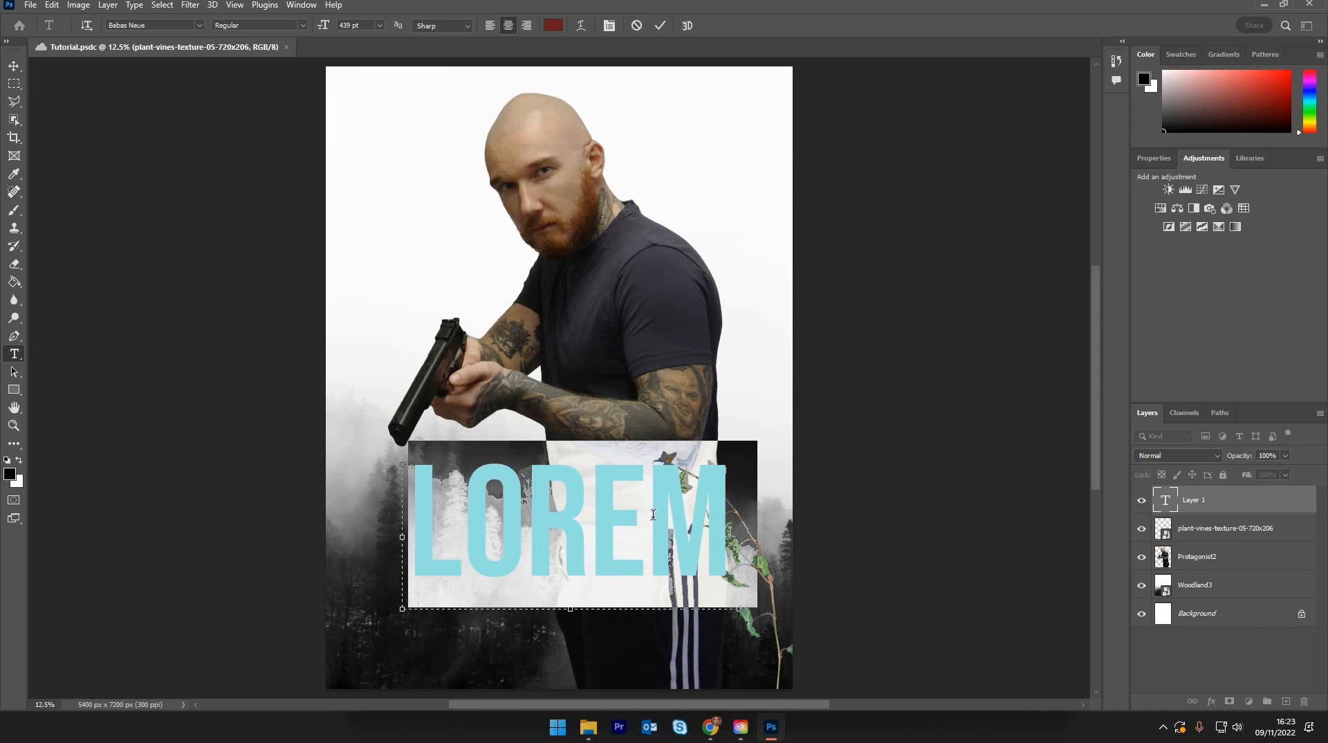
key("BackSpace")
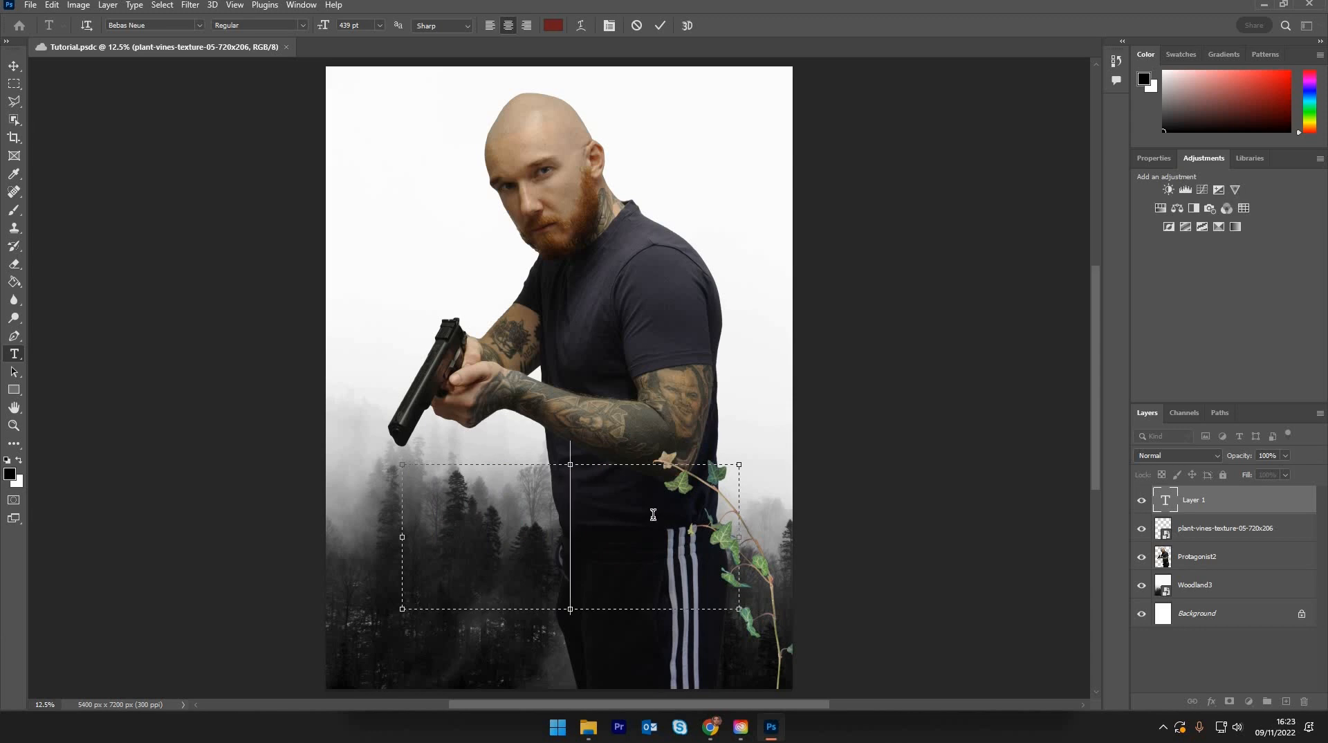
type("FI")
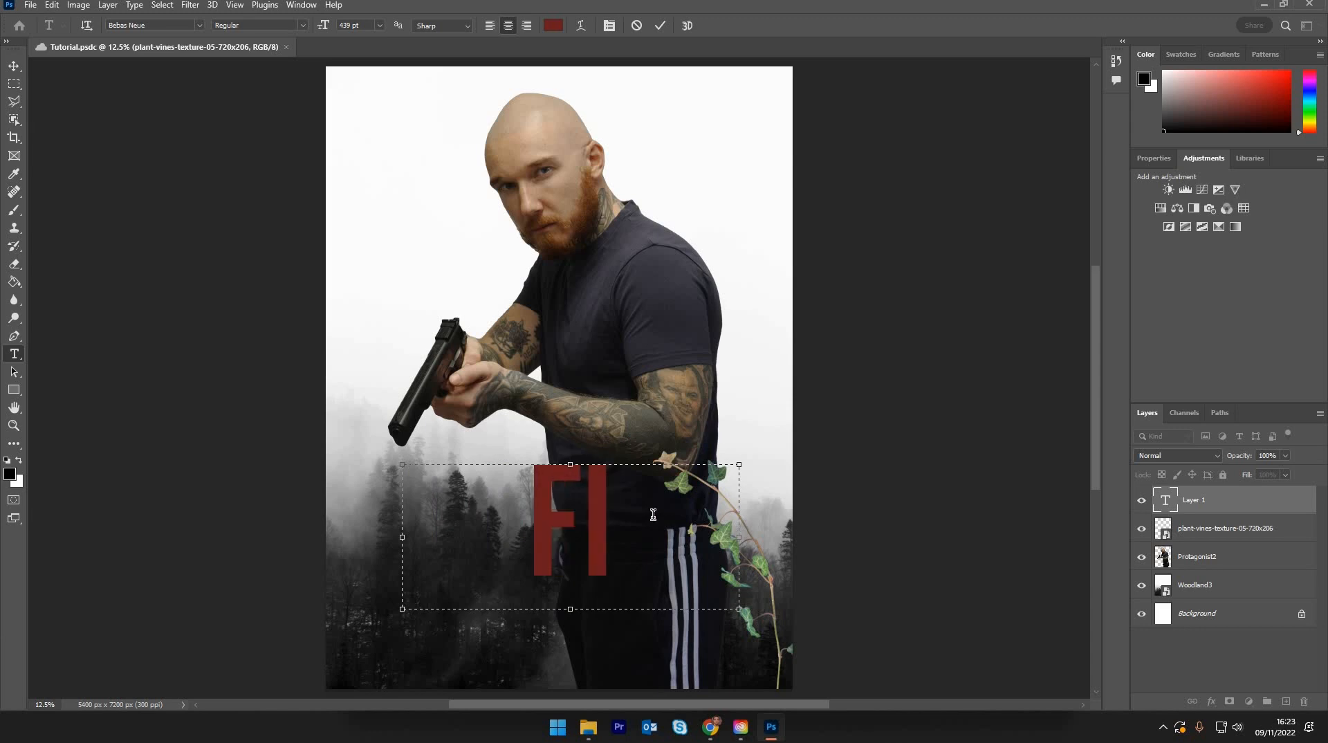
type("LM")
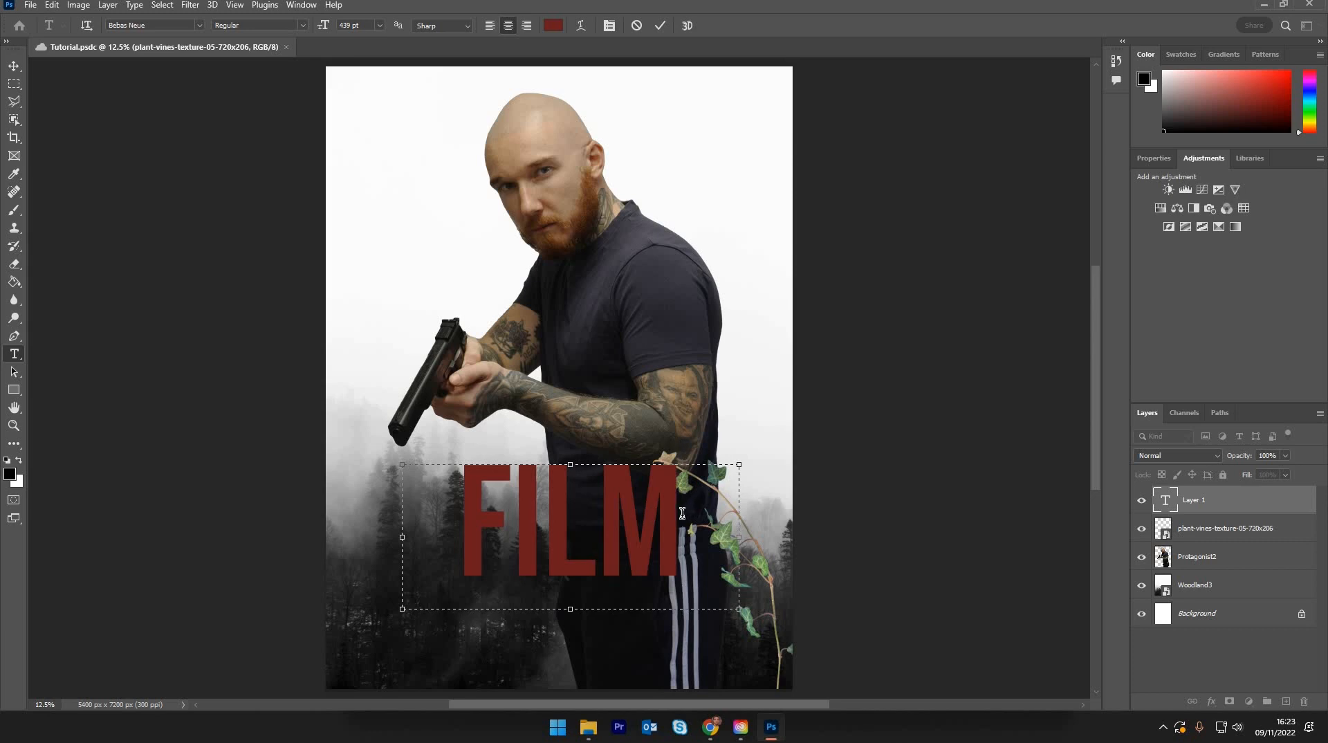
Step: Select the whole word FILM, preview alternative fonts such as Cambria, and set the font to Bebas Neue
key("shift+Left")
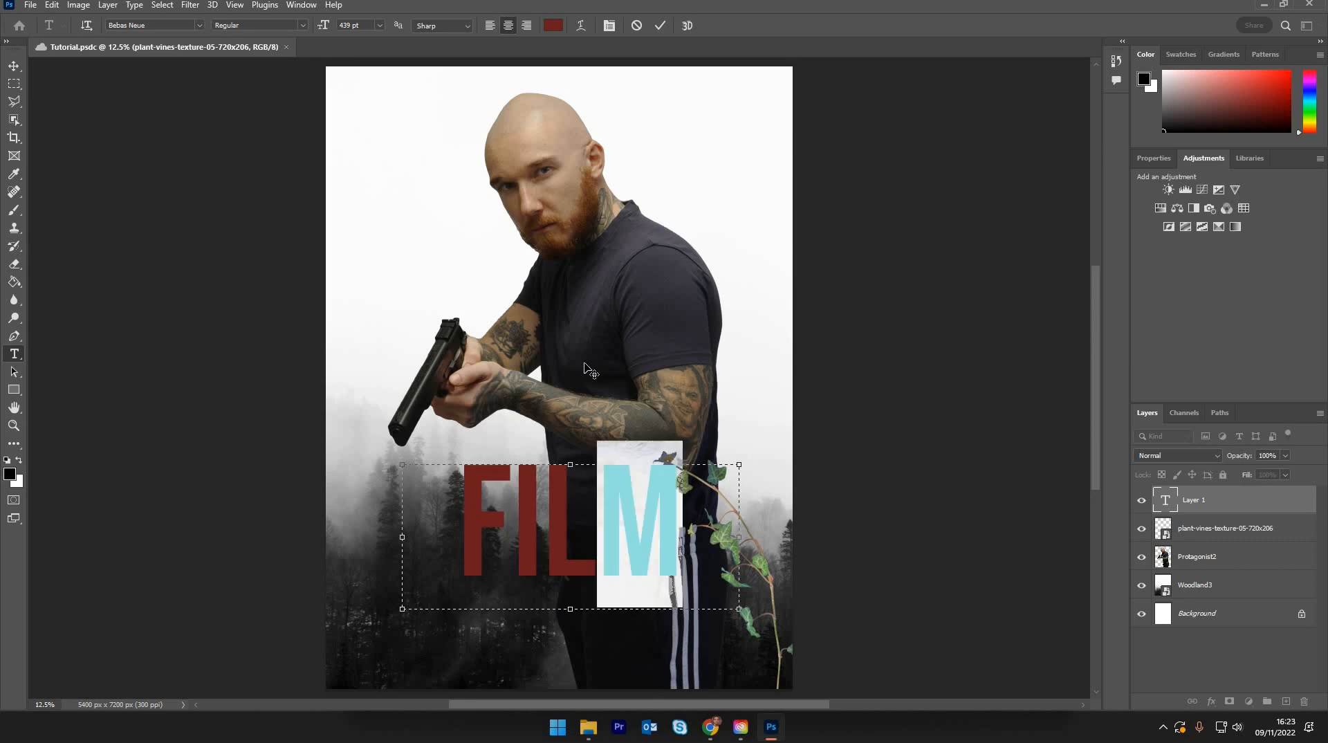
key("shift+Left")
key("shift+Left")
key("shift+Left")
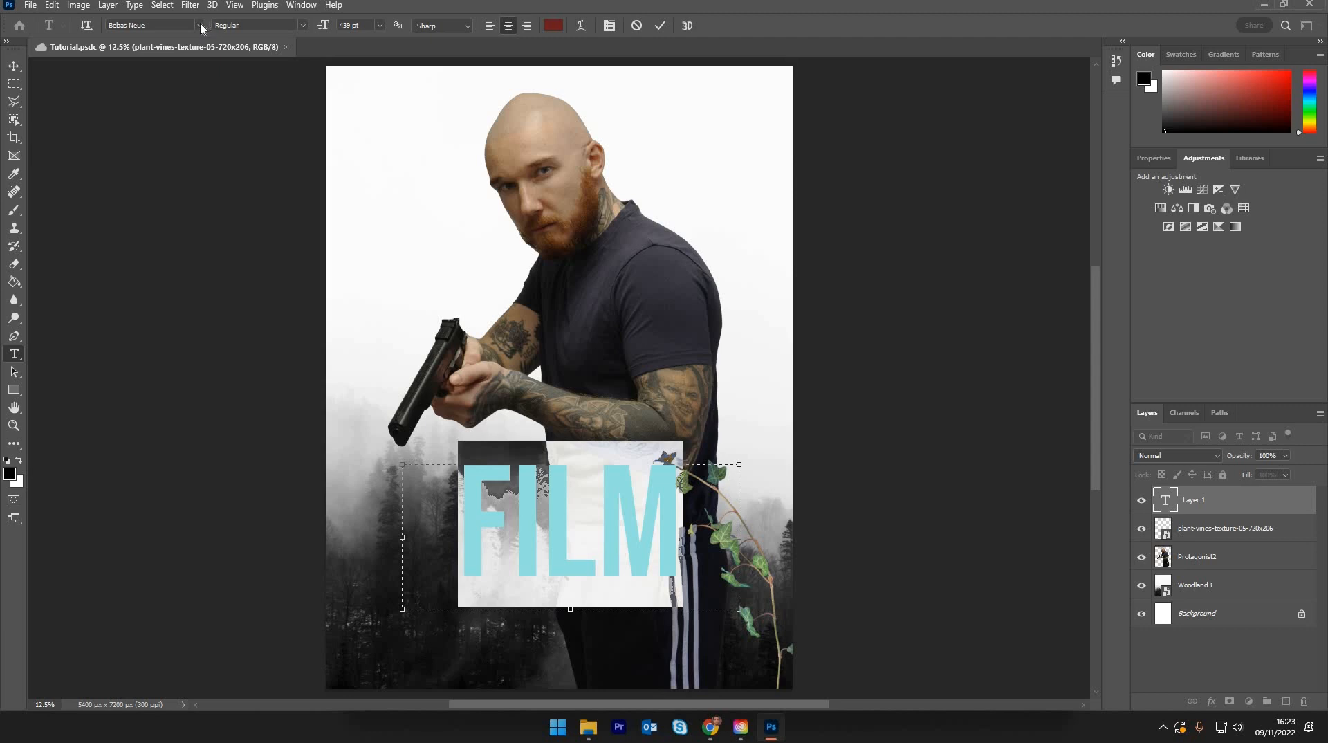
left_click(200, 26)
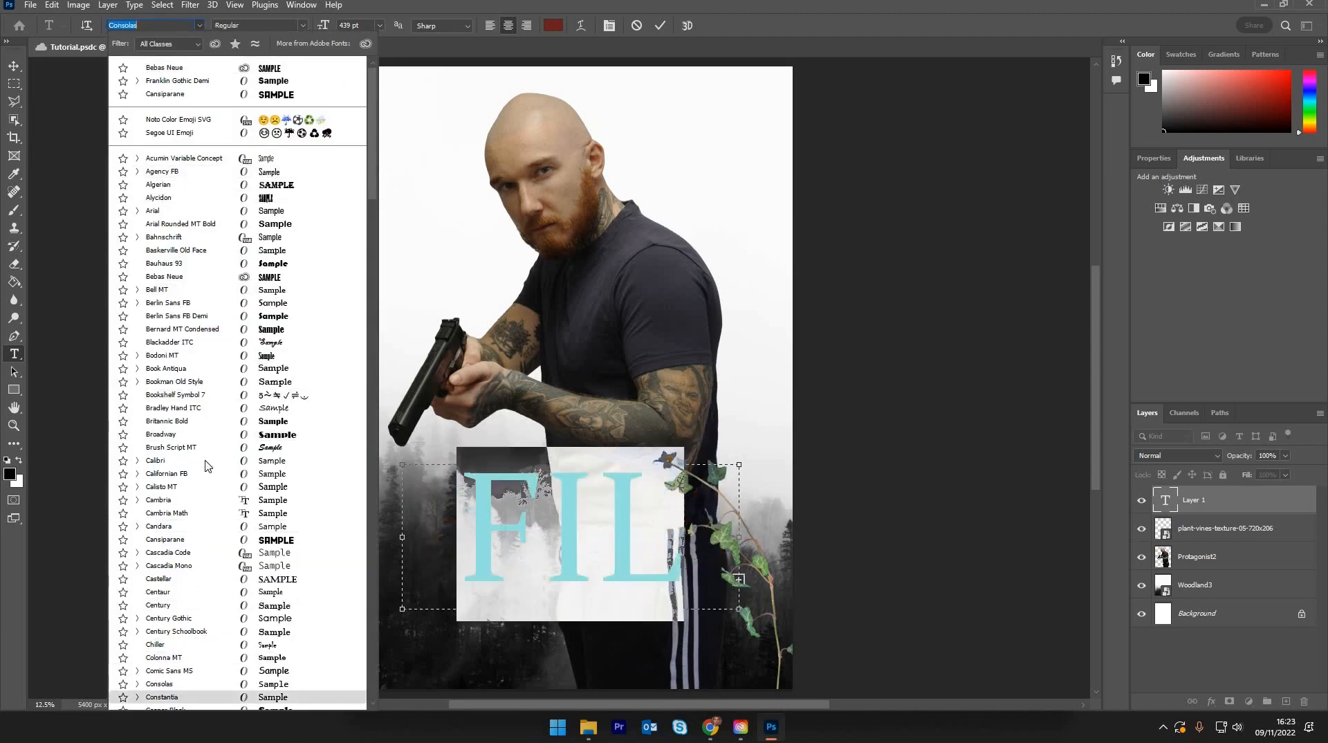
key("Up")
key("Up")
key("Up")
key("Up")
key("Up")
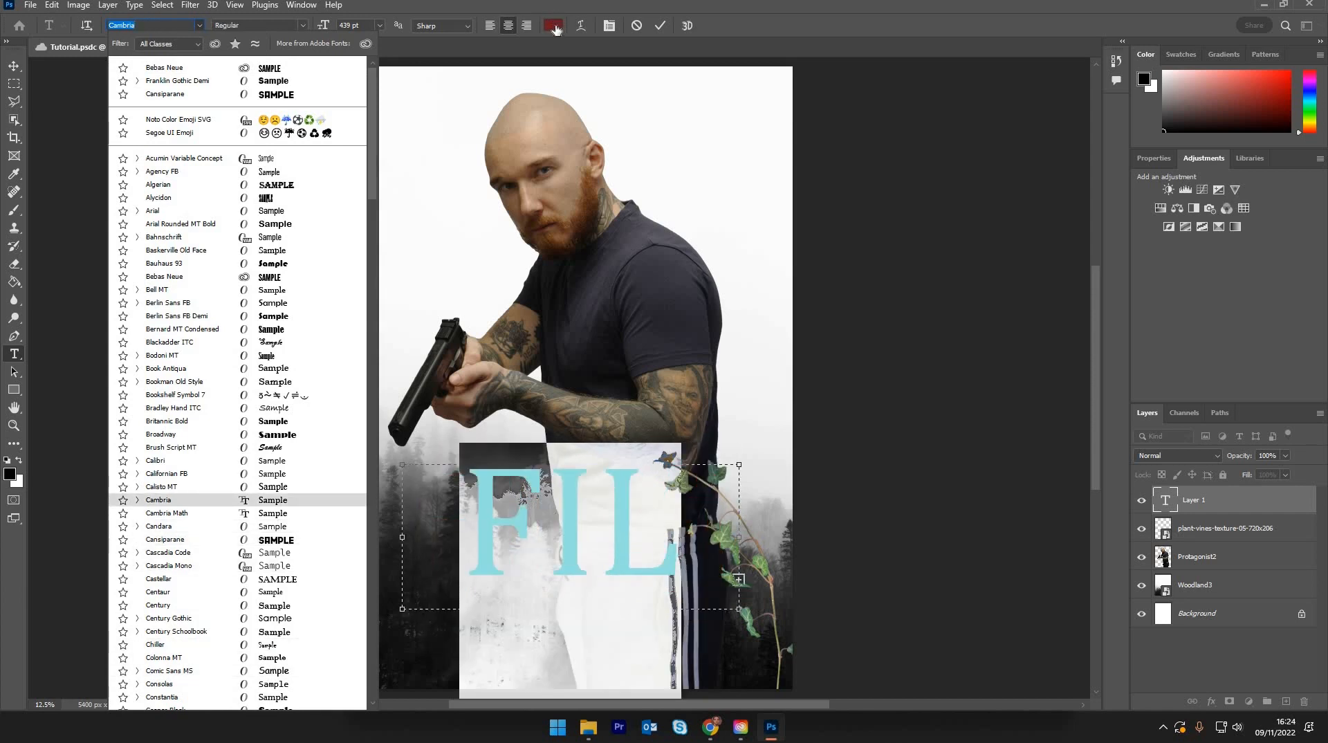
left_click(269, 67)
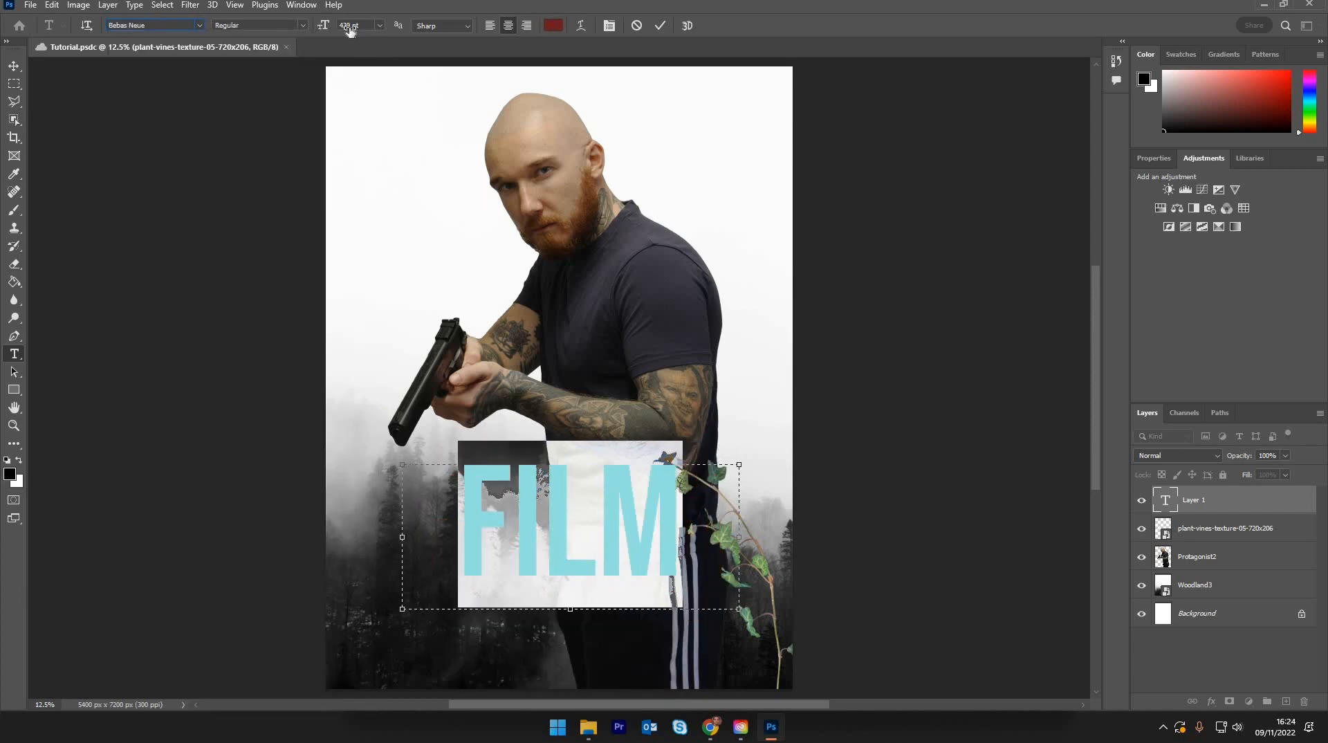
Step: Enlarge the FILM title to 457 pt and move it slightly lower over the figure's trousers
left_click_drag(323, 27, 366, 42)
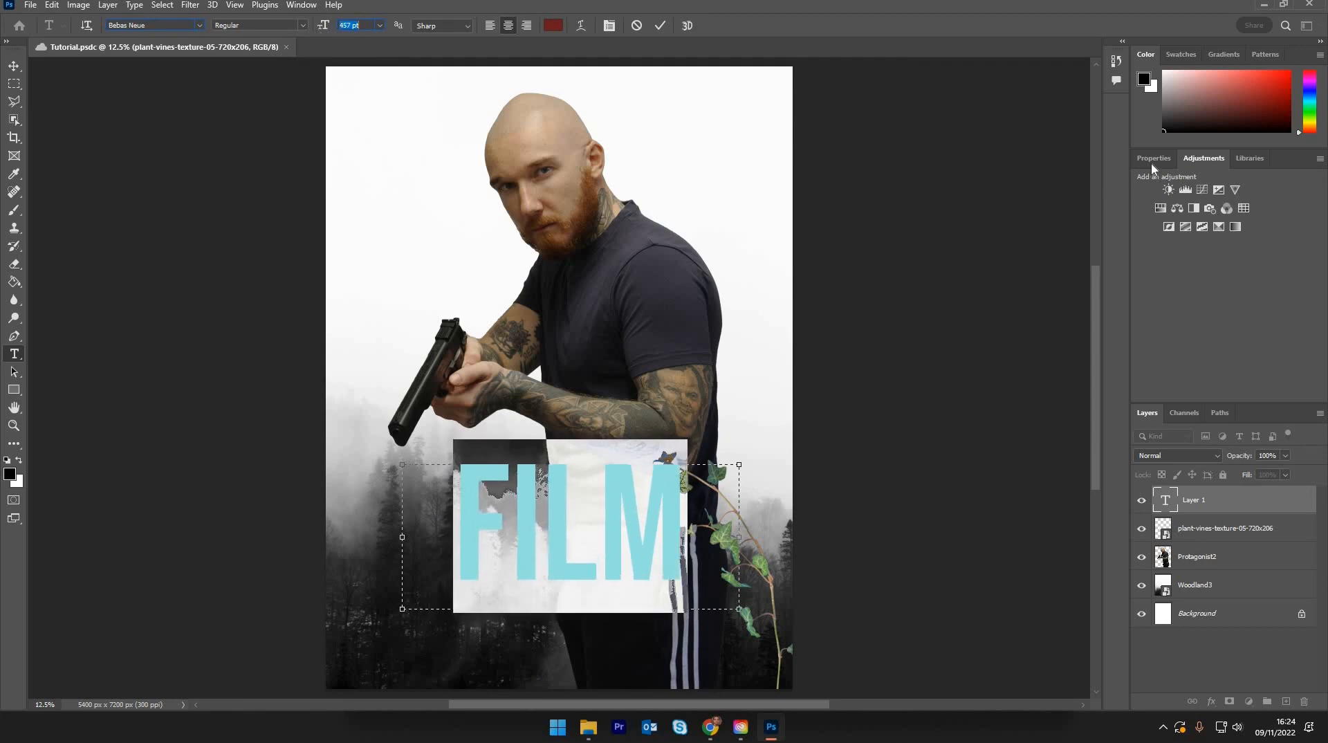
left_click(1154, 158)
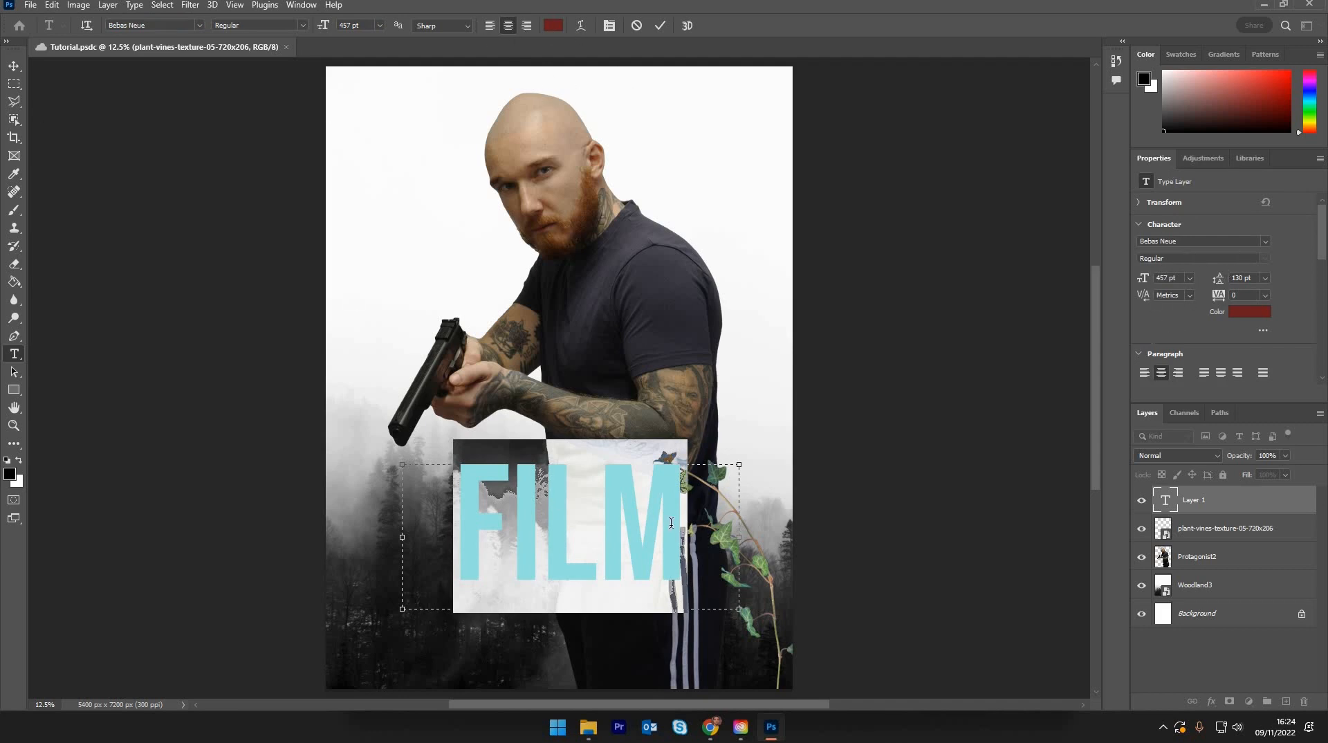
key("Right")
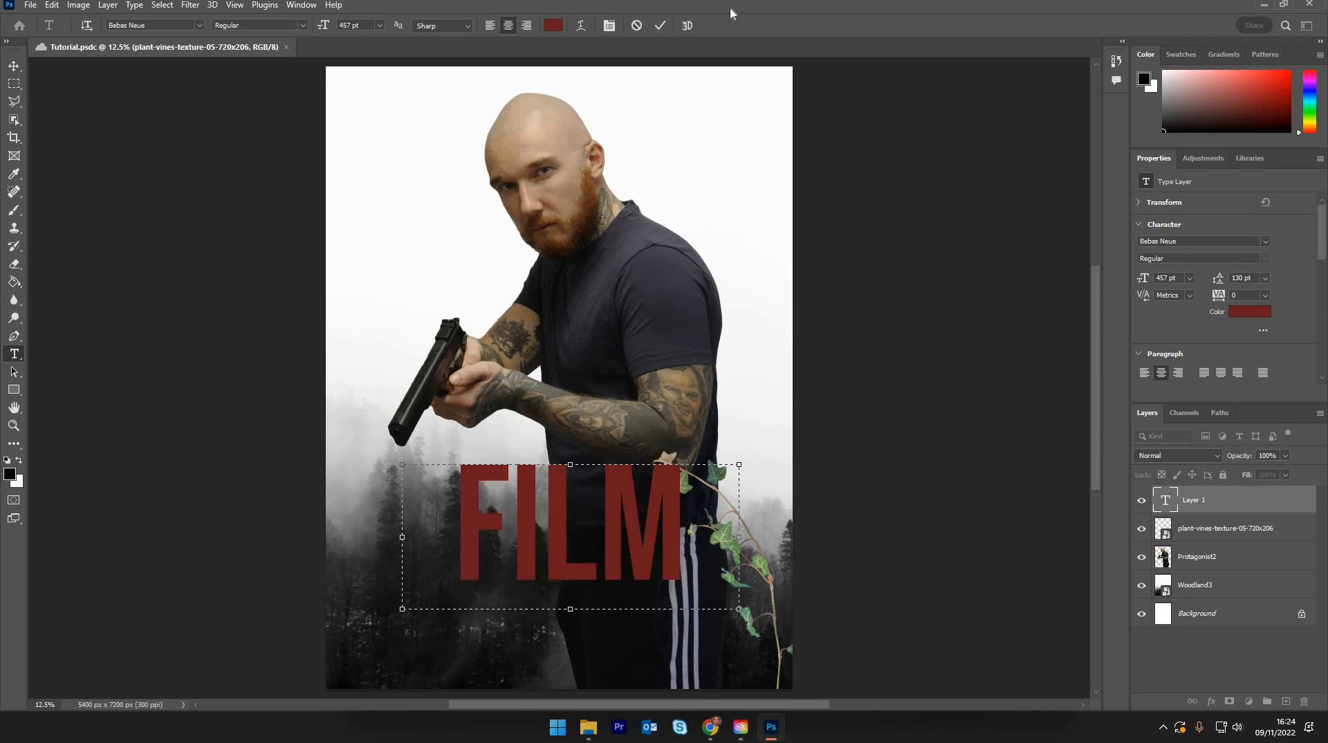
left_click(660, 26)
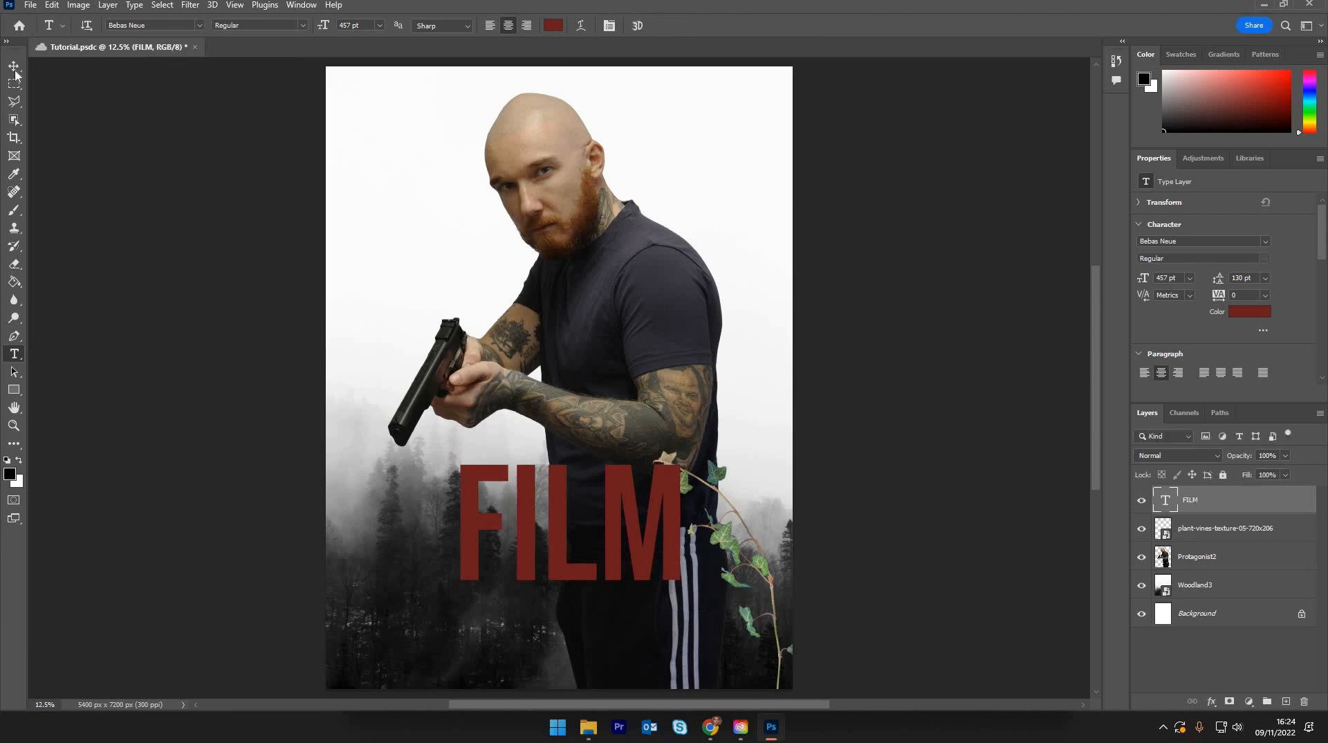
left_click(14, 65)
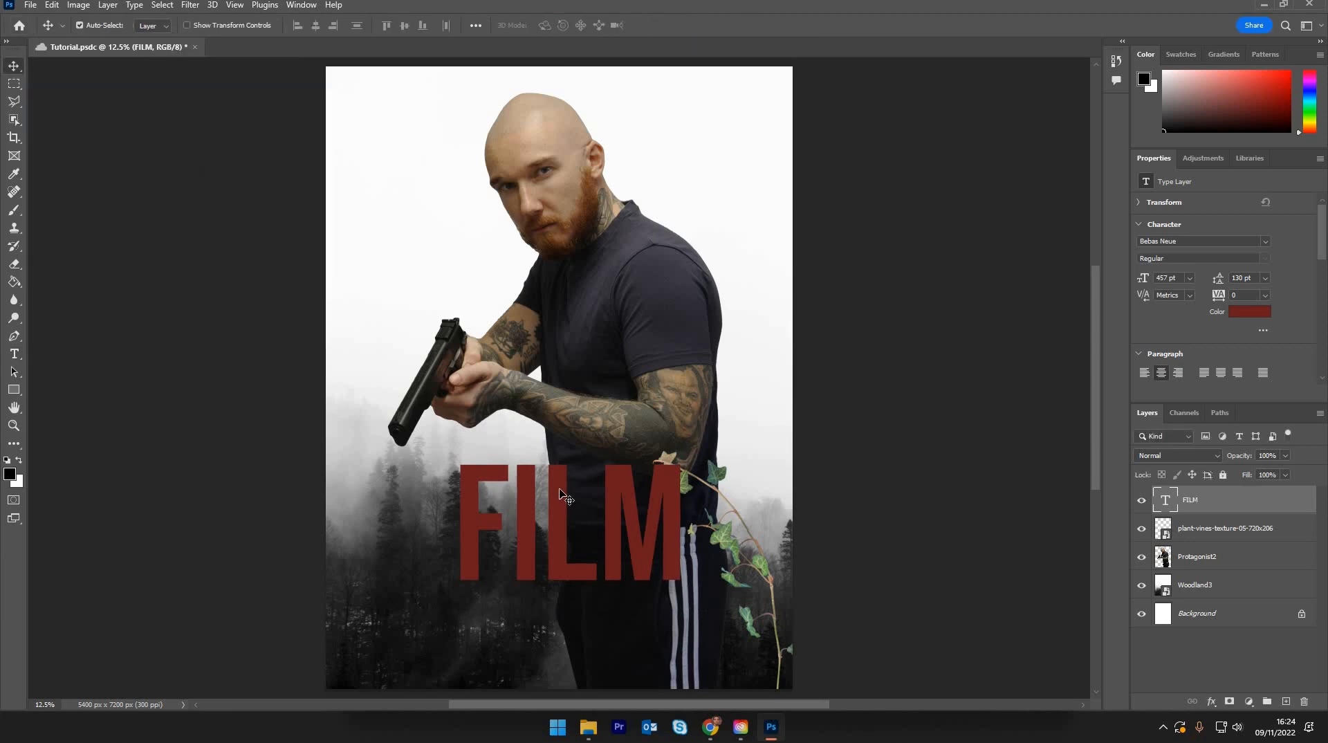
left_click_drag(561, 534, 571, 568)
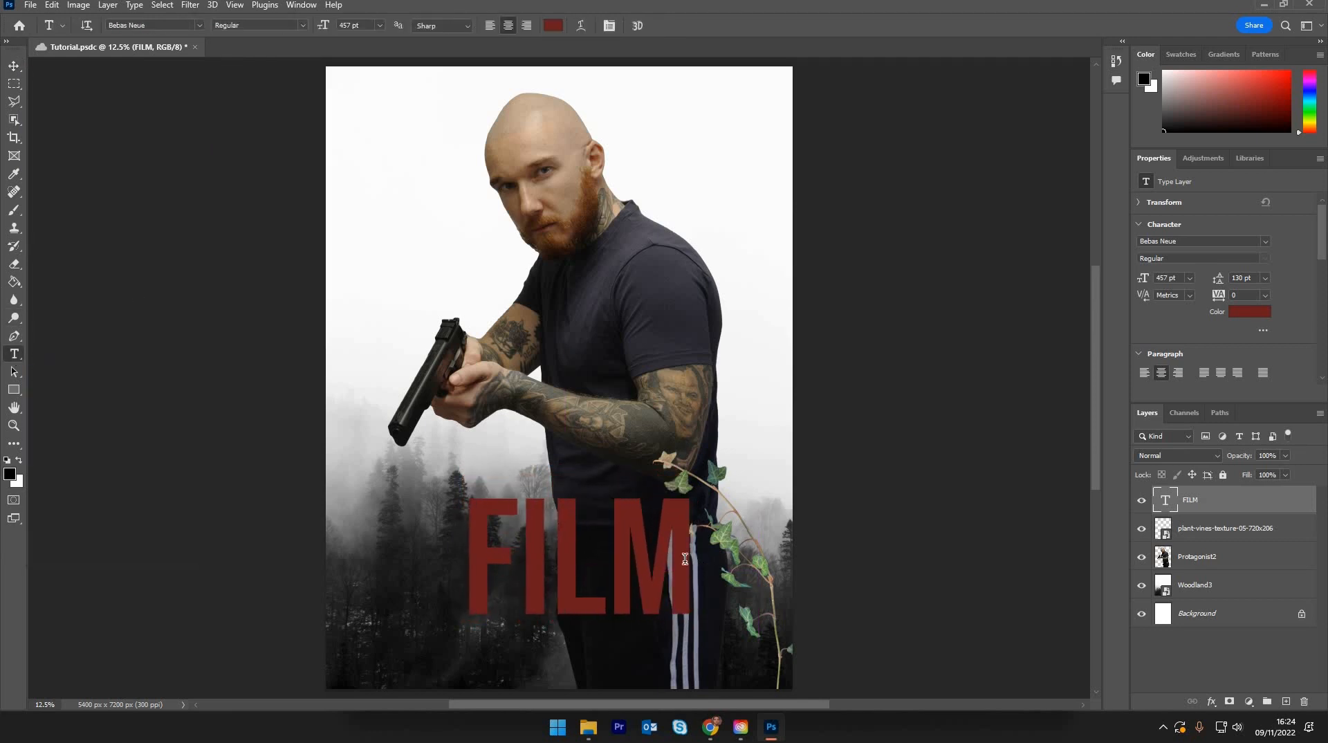
Step: Reopen the FILM title for editing, try adding an S at its end, and remove the letter again
left_click(687, 581)
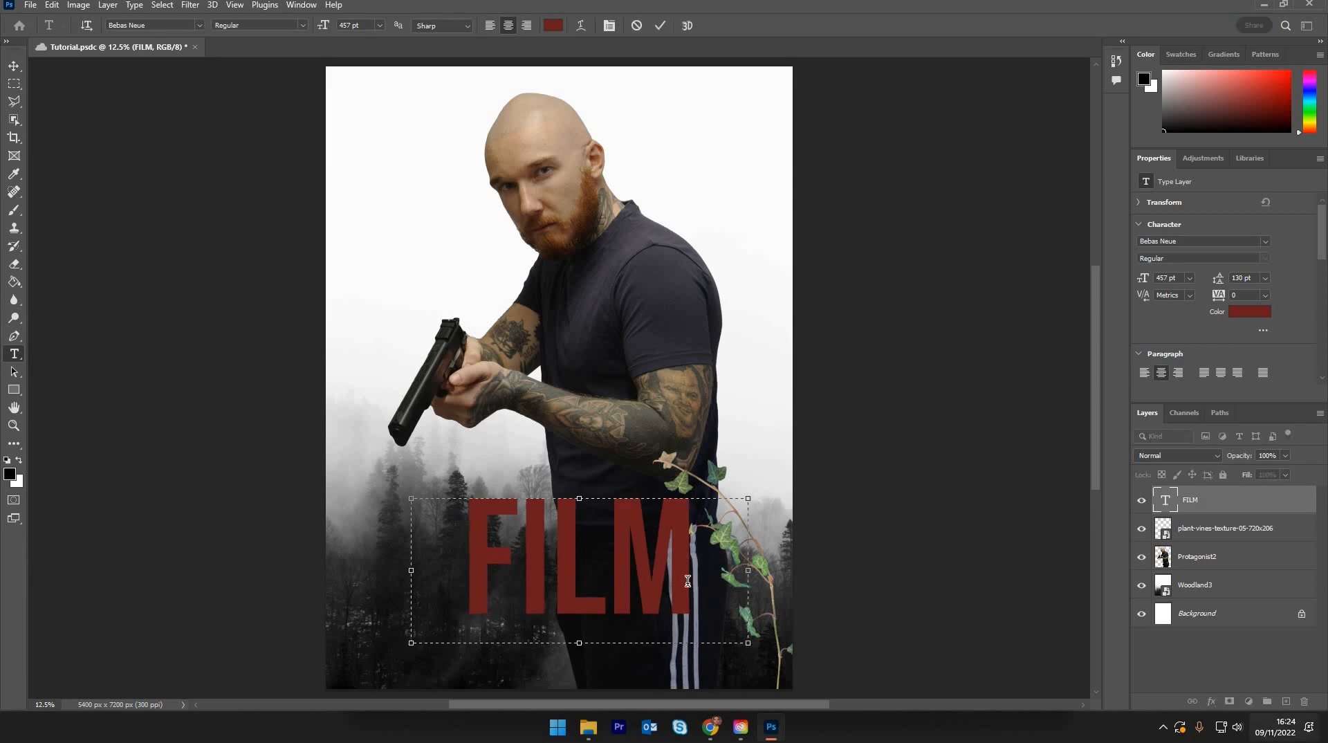
type("S")
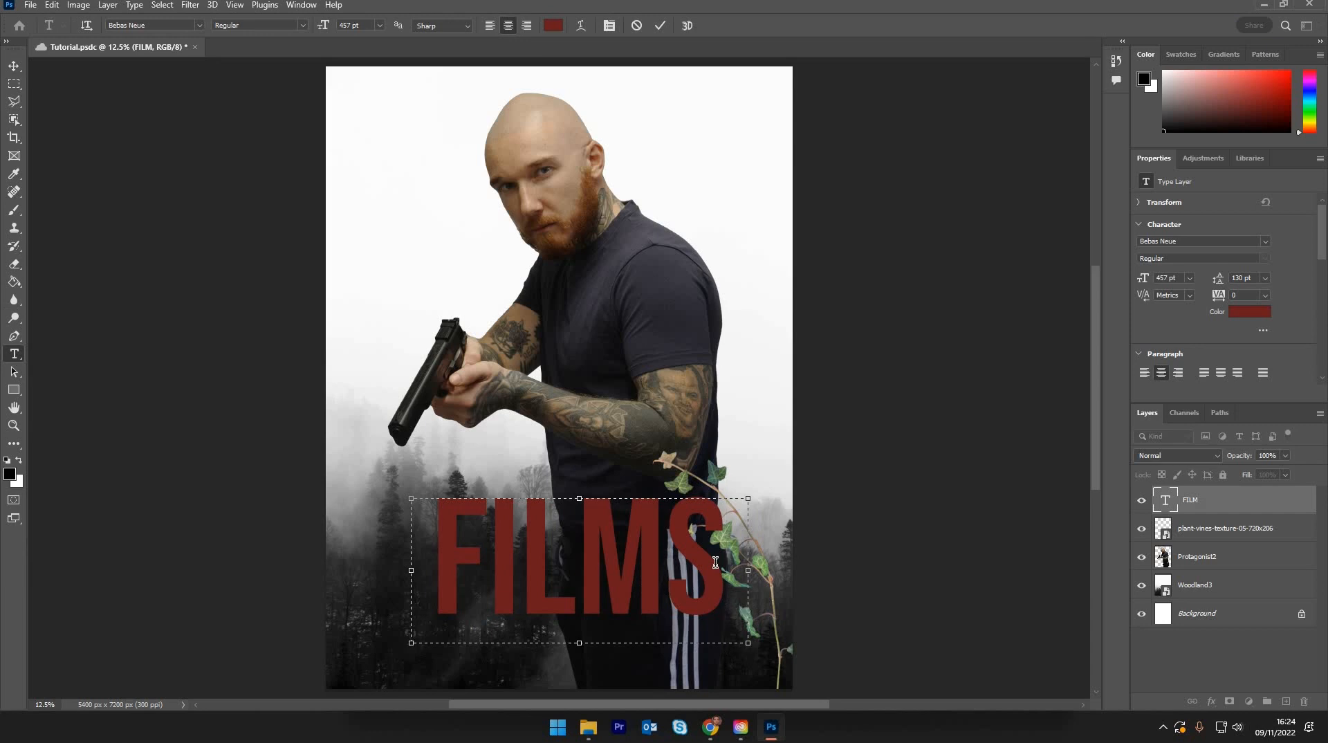
key("BackSpace")
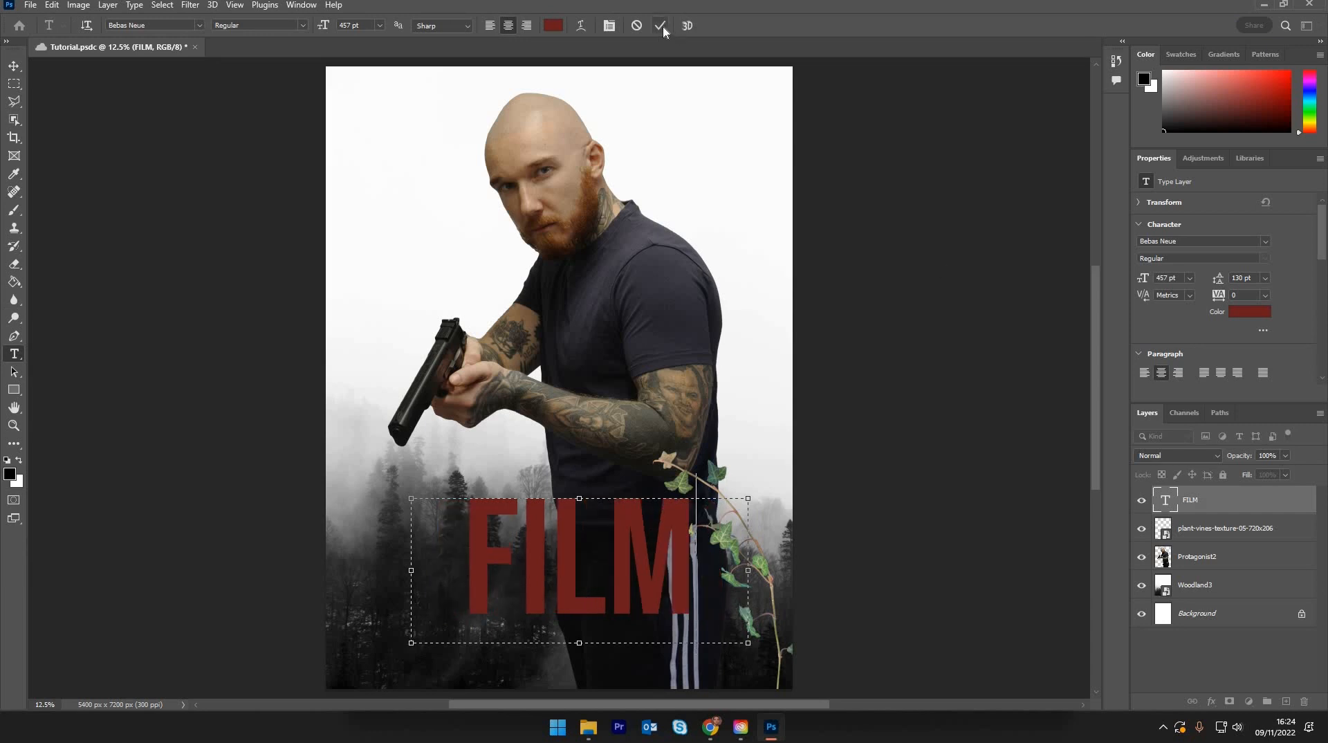
left_click(661, 25)
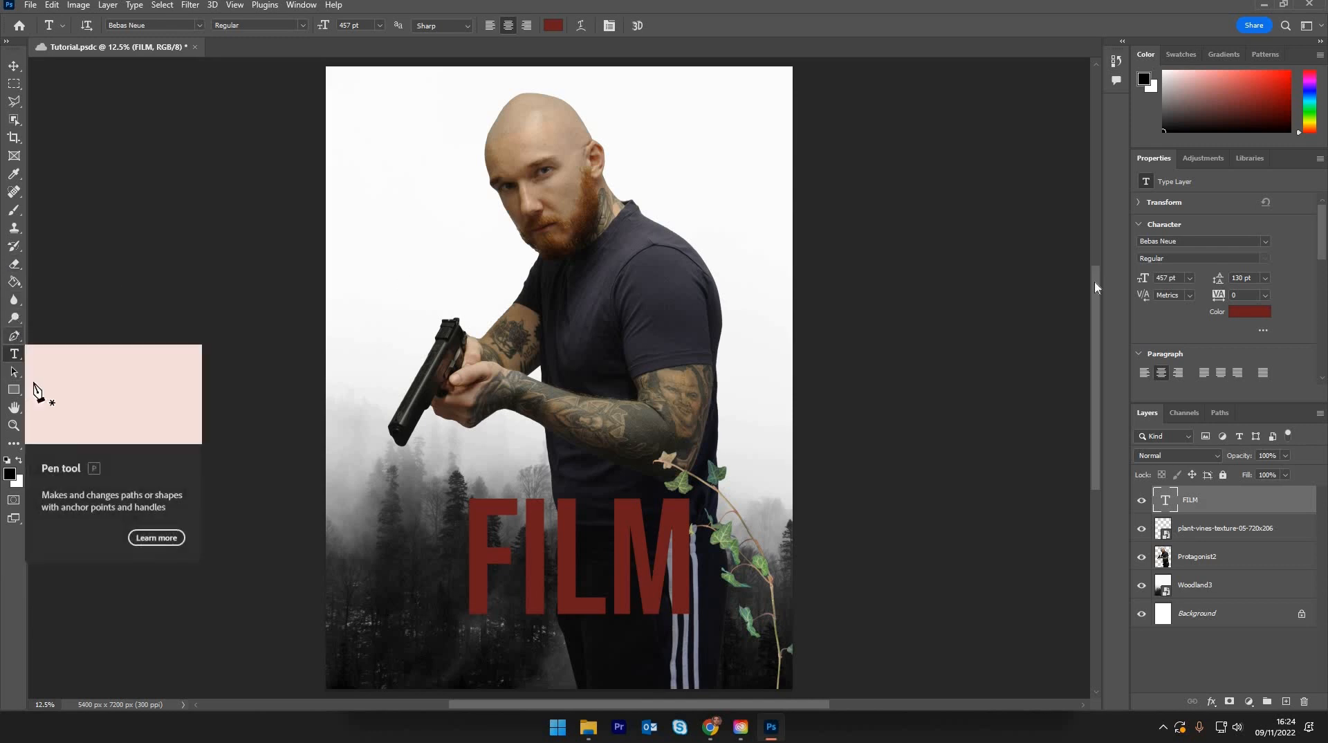
Step: On the Protagonist2 layer, lighten the man's beard, shirt, trousers and tattooed arm with the Dodge tool using a soft 401 px brush
left_click(1215, 560)
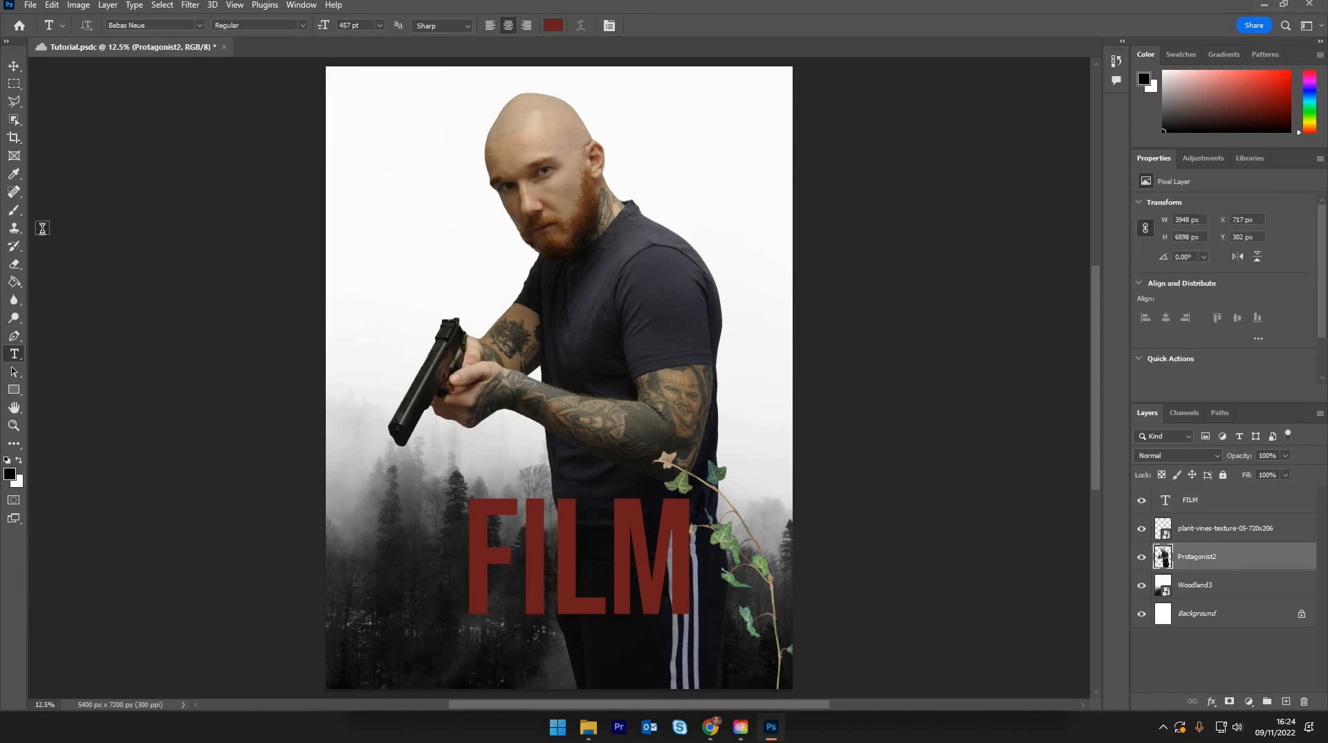
left_click(15, 319)
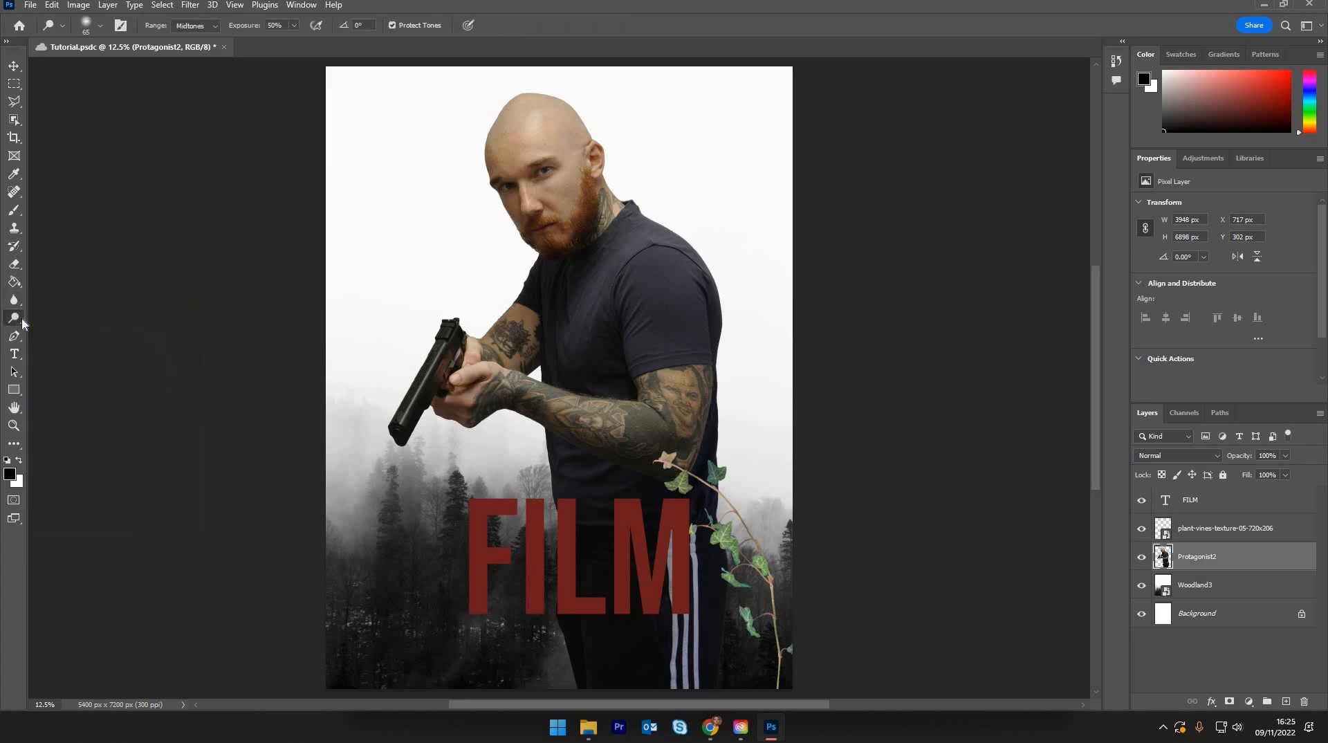
right_click(14, 318)
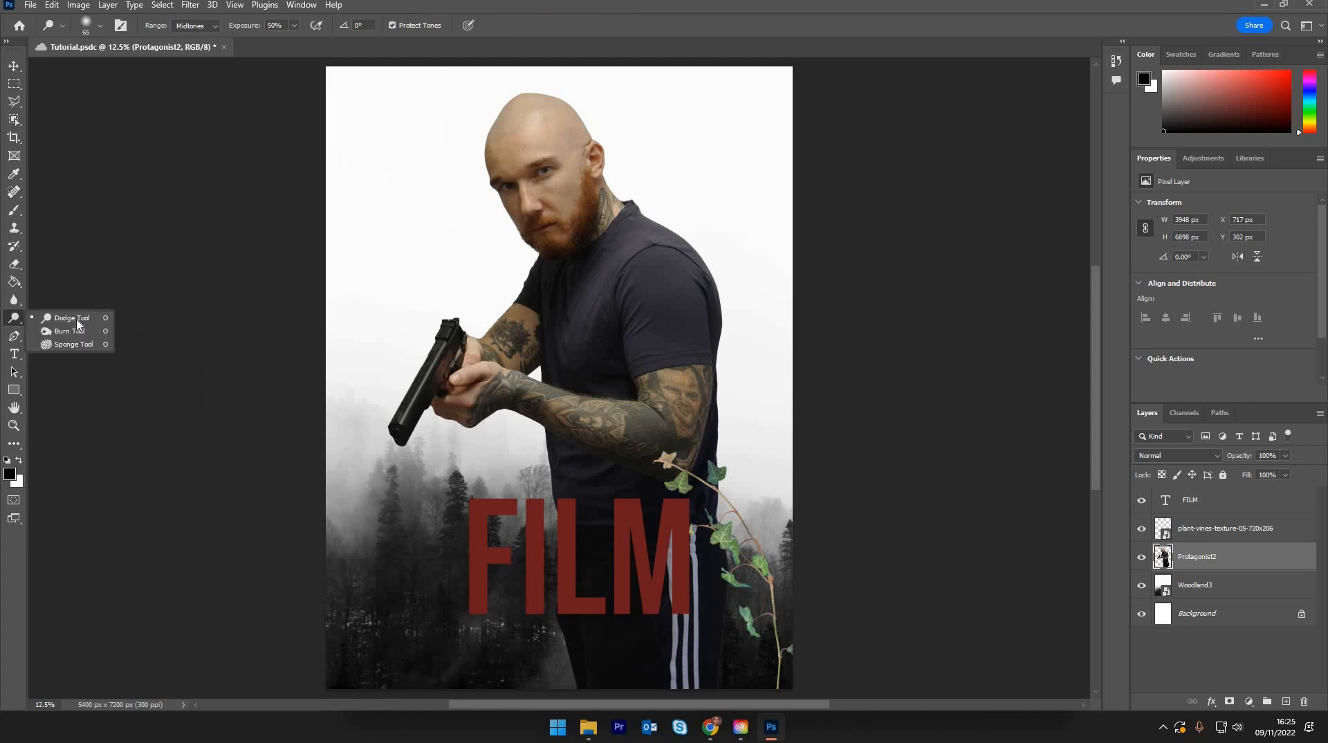
left_click(13, 323)
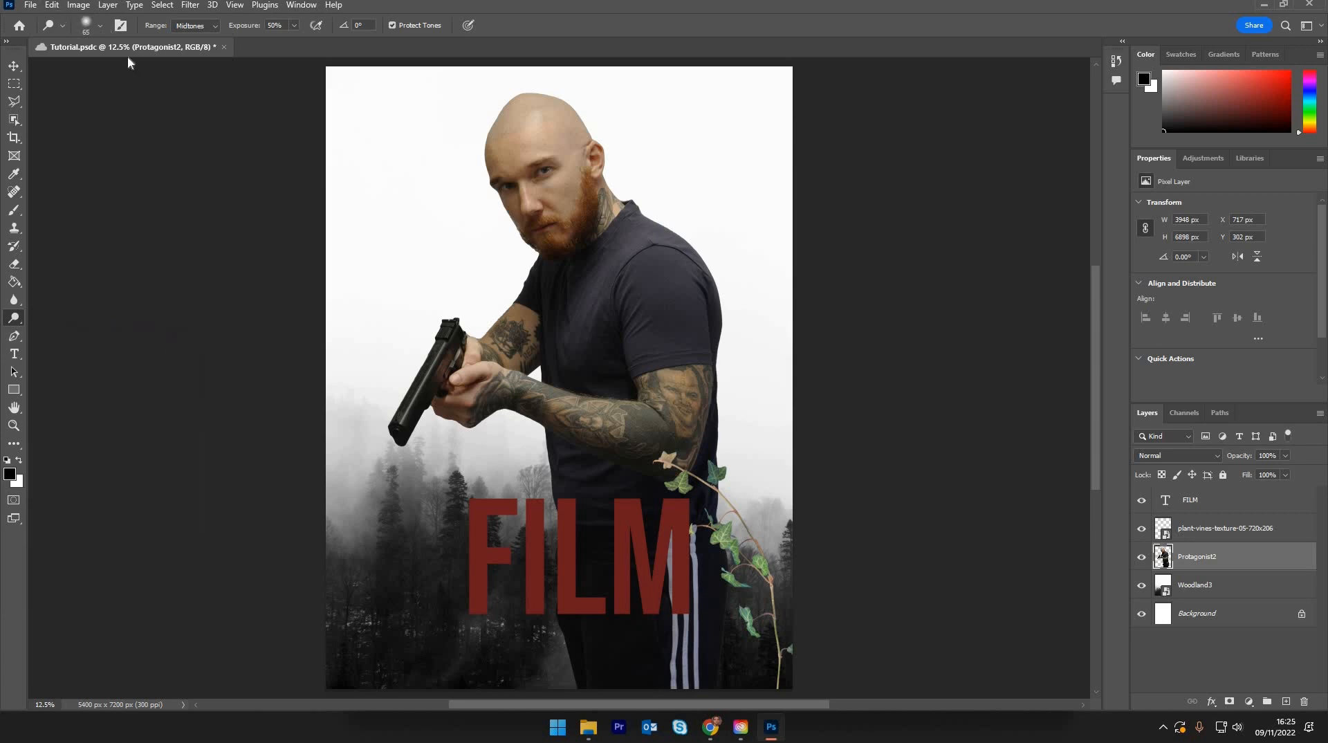
left_click(151, 69)
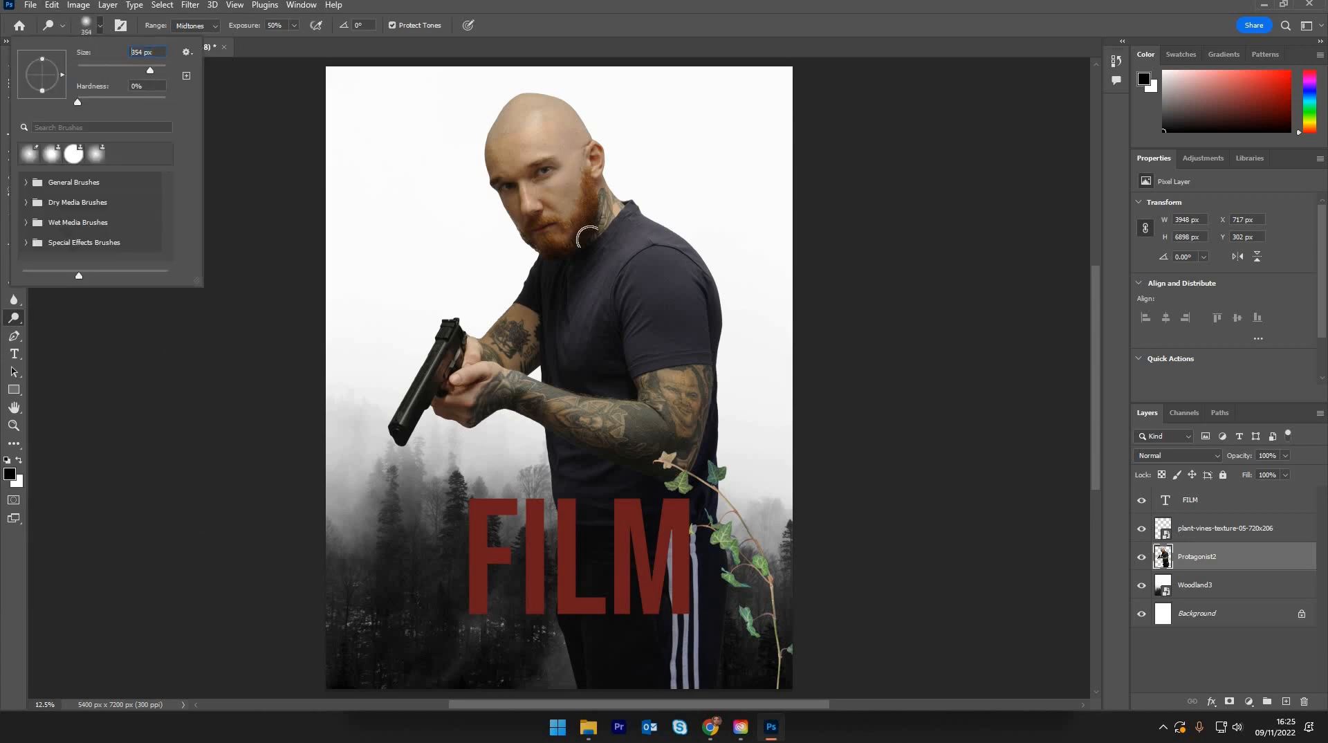
mouse_move(578, 170)
left_mouse_down()
mouse_move(657, 248)
mouse_move(665, 305)
mouse_move(431, 347)
mouse_move(453, 368)
mouse_move(426, 365)
mouse_move(505, 368)
mouse_move(540, 424)
mouse_move(538, 390)
mouse_move(593, 553)
left_mouse_up()
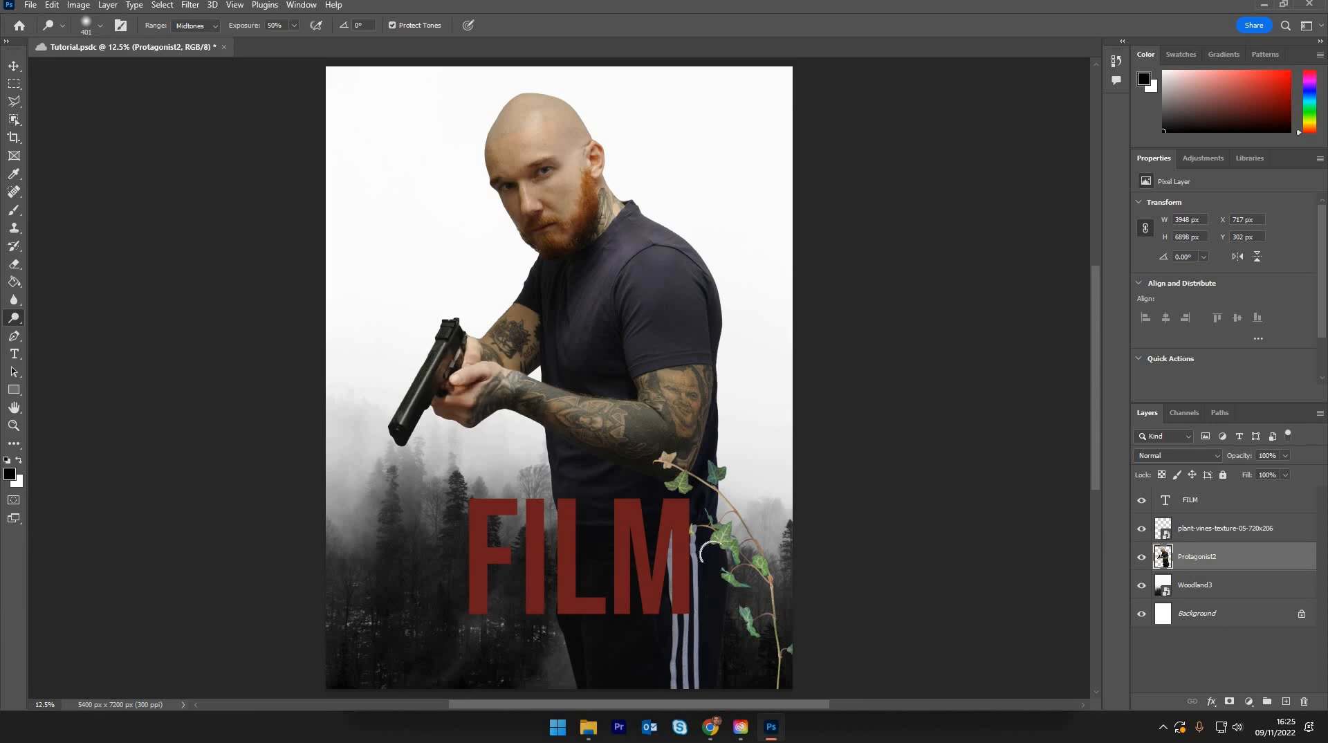
left_click_drag(713, 554, 639, 637)
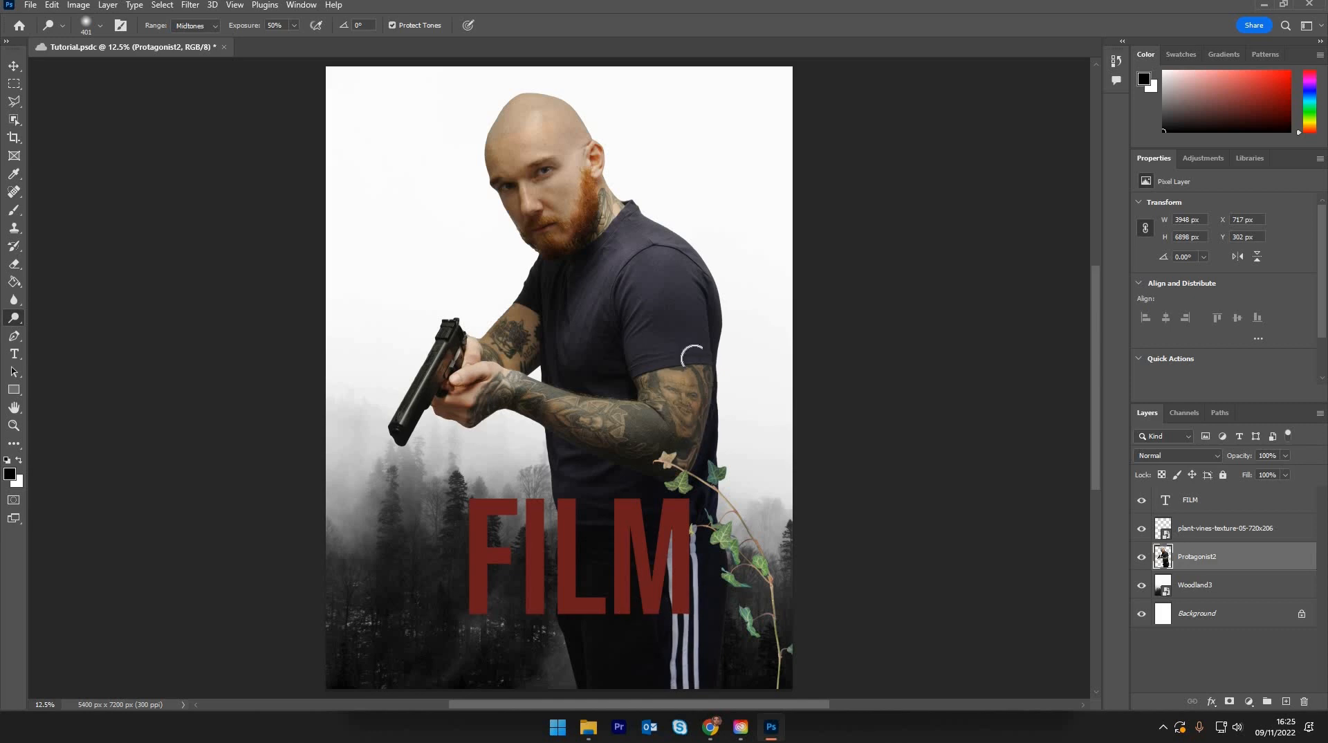
left_click_drag(699, 362, 633, 428)
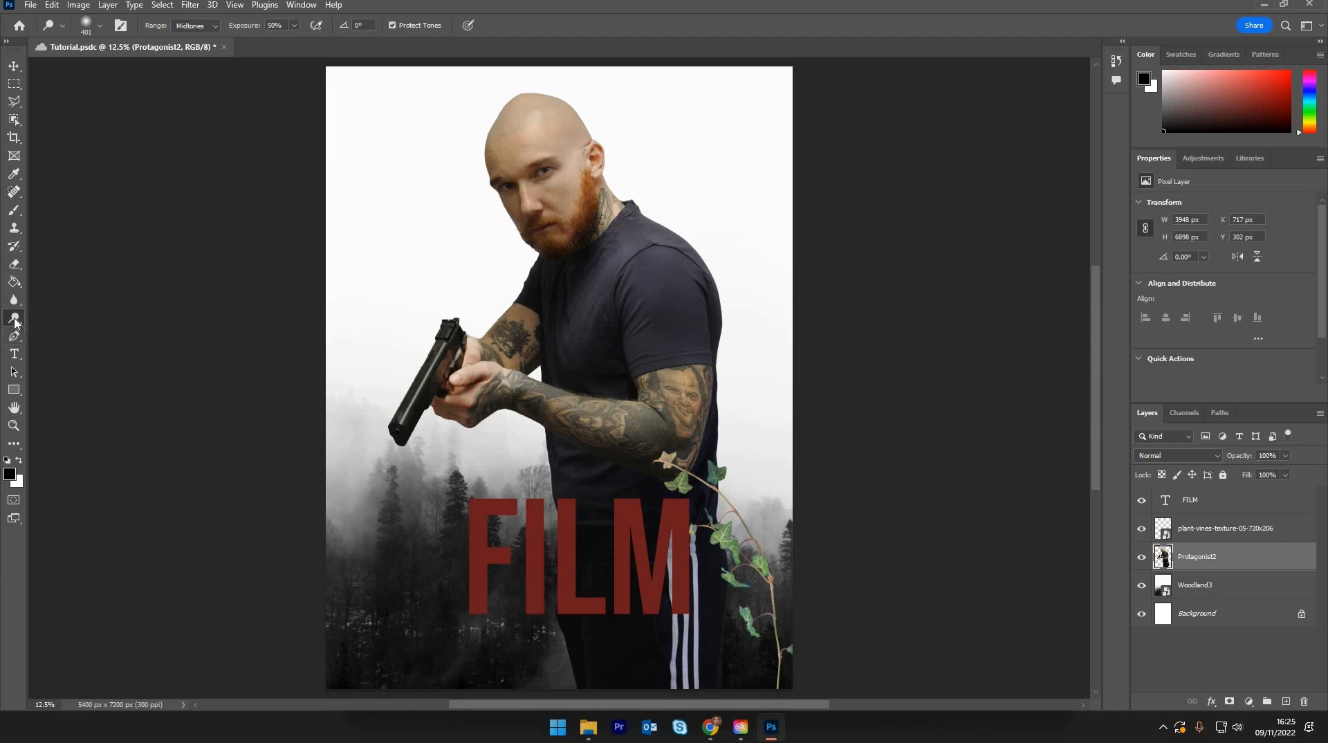
Step: Darken the man's beard, cheek and head with the Burn tool using a soft 177 px brush
left_click(79, 332)
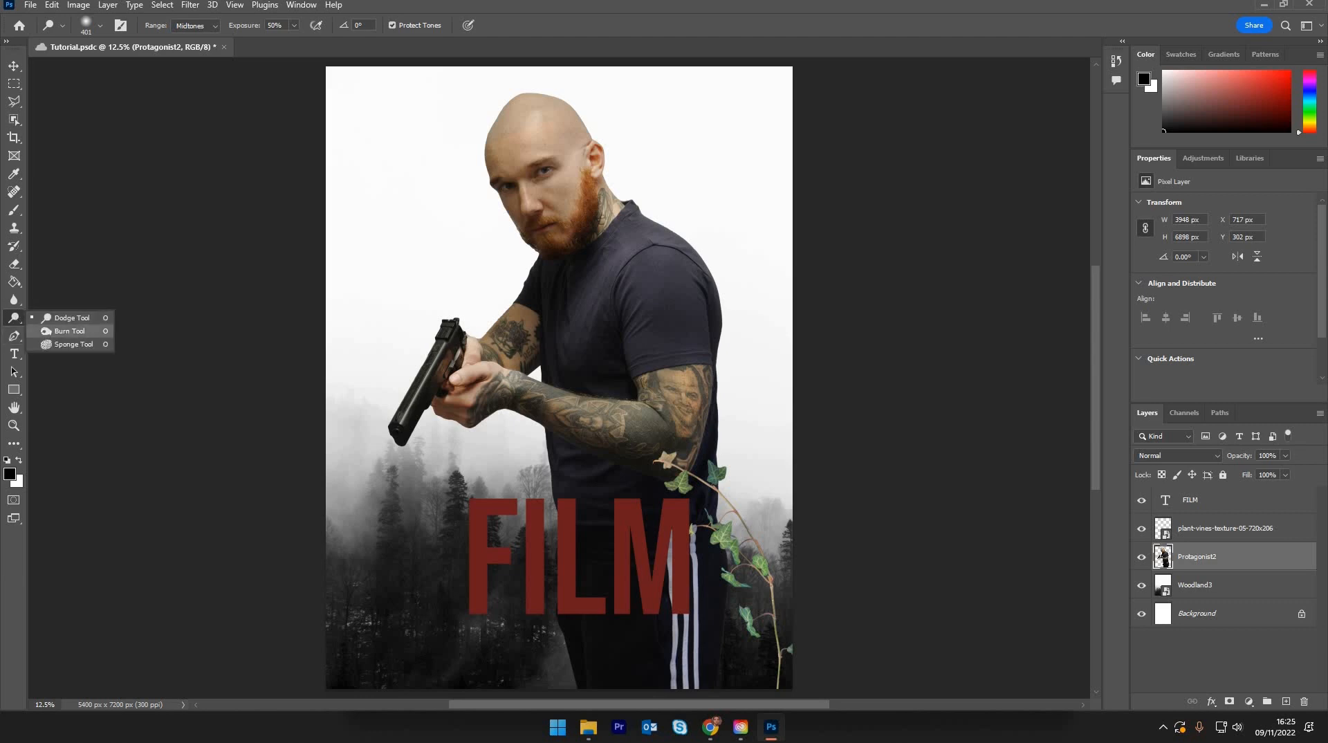
left_click(70, 330)
right_click(133, 72)
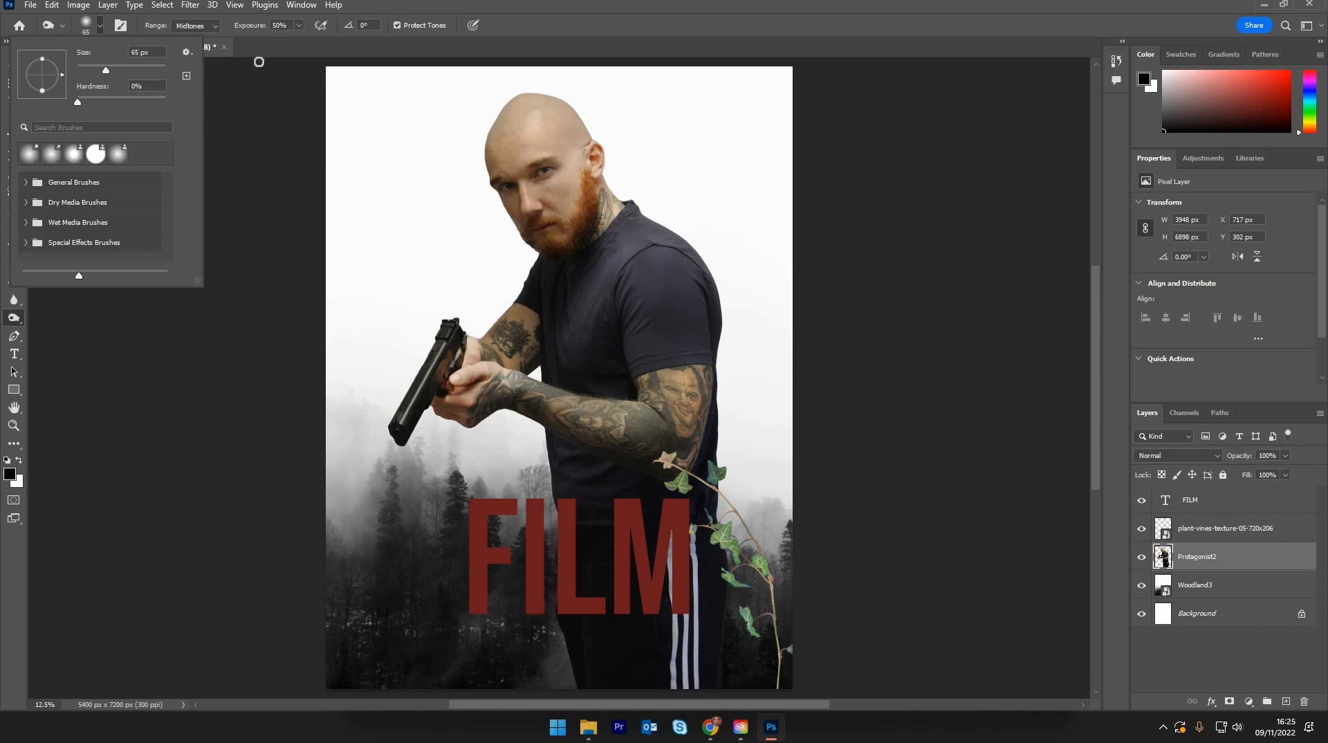
left_click_drag(117, 70, 144, 70)
left_click(139, 70)
mouse_move(569, 214)
left_mouse_down()
mouse_move(618, 201)
mouse_move(537, 117)
mouse_move(441, 247)
mouse_move(492, 198)
mouse_move(479, 190)
mouse_move(509, 150)
mouse_move(490, 169)
mouse_move(499, 177)
mouse_move(485, 170)
mouse_move(561, 85)
left_mouse_up()
mouse_move(507, 216)
left_mouse_down()
mouse_move(551, 189)
mouse_move(607, 107)
mouse_move(551, 243)
mouse_move(602, 169)
mouse_move(632, 337)
mouse_move(678, 344)
mouse_move(538, 276)
mouse_move(592, 126)
left_mouse_up()
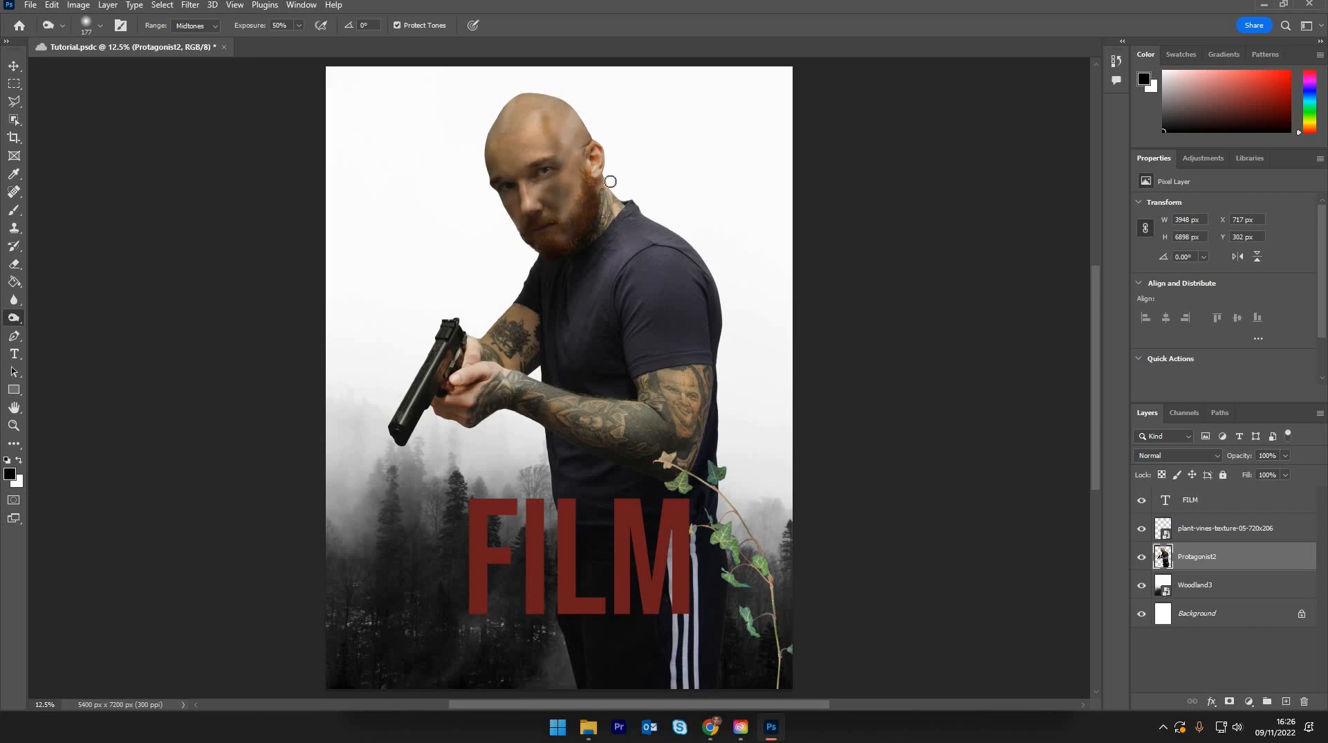
Step: Undo the last two Burn strokes on the man's face and head, and darken the edge of his scalp with the 177 px brush
key("ctrl+z")
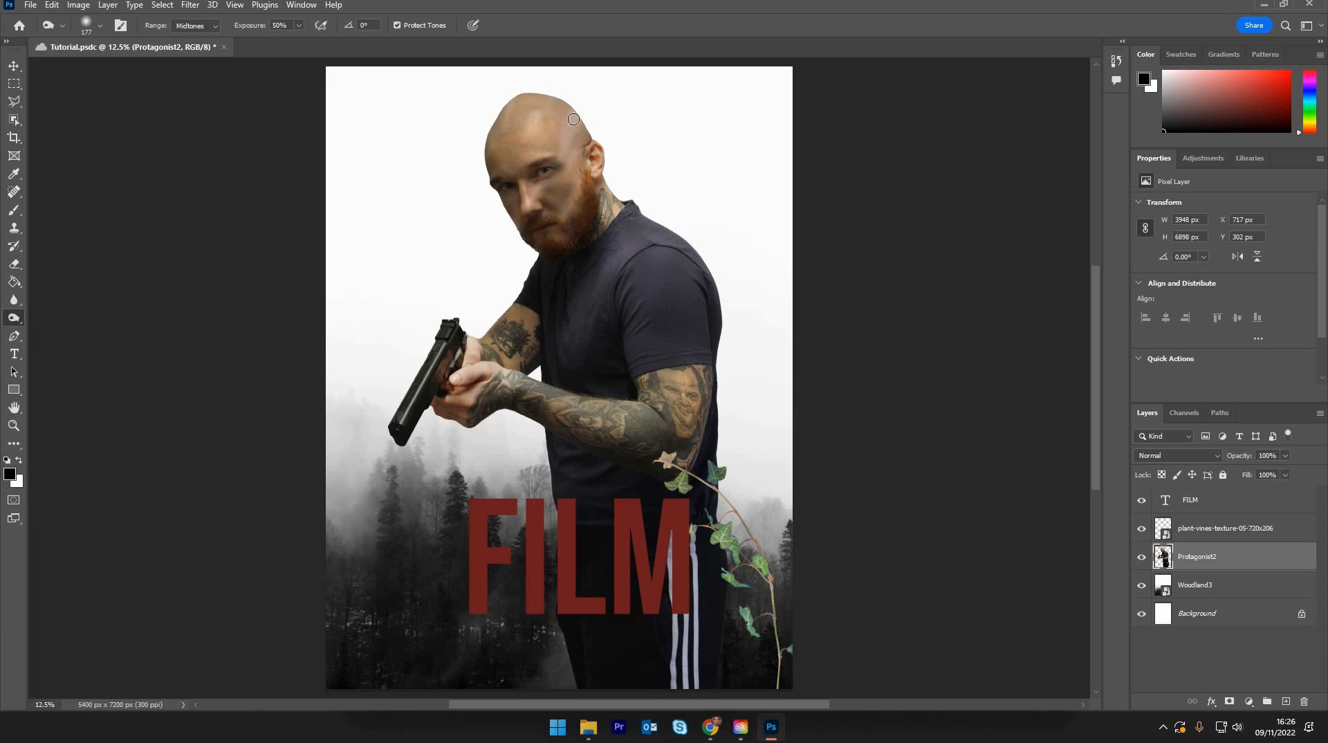
key("ctrl+z")
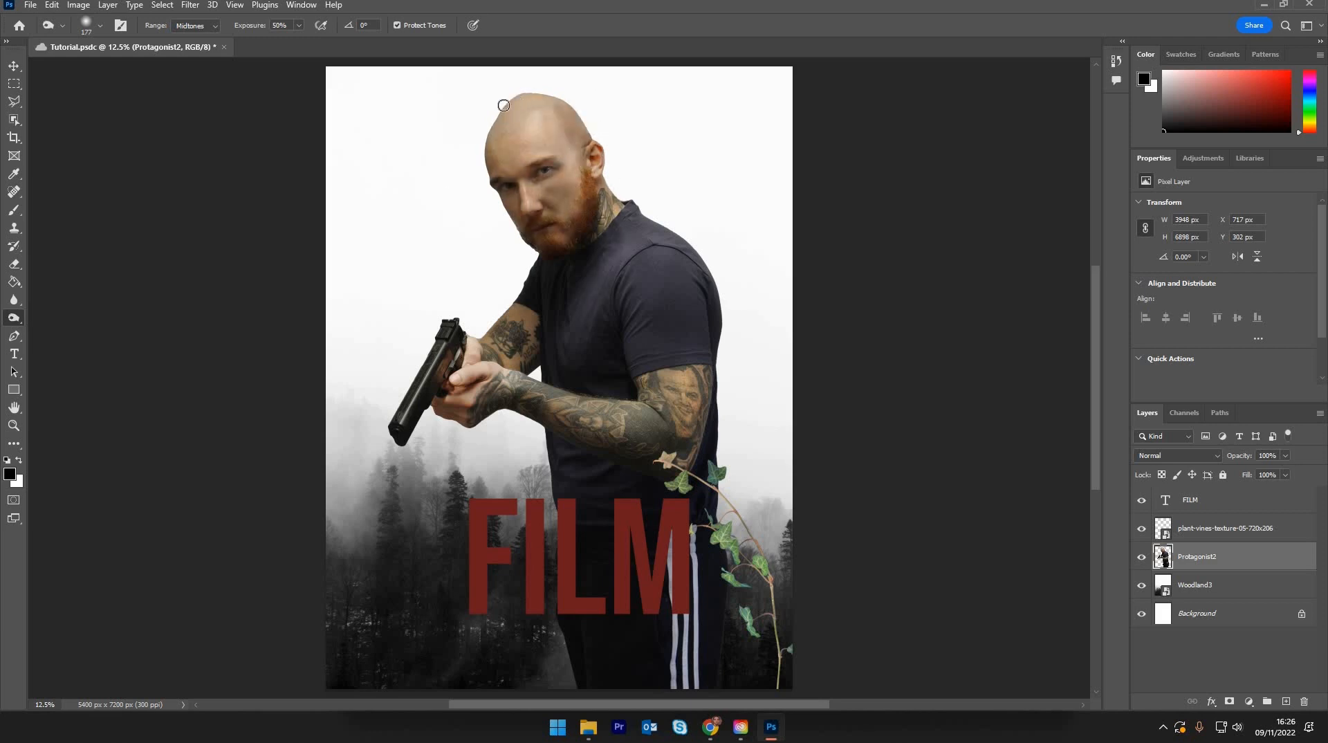
mouse_move(446, 292)
left_mouse_down()
mouse_move(534, 51)
mouse_move(478, 231)
mouse_move(529, 100)
left_mouse_up()
Step: Enlarge the Burn brush to 354 px, undo the forehead stroke, and darken the man's forearms, hands and trousers
left_click(99, 26)
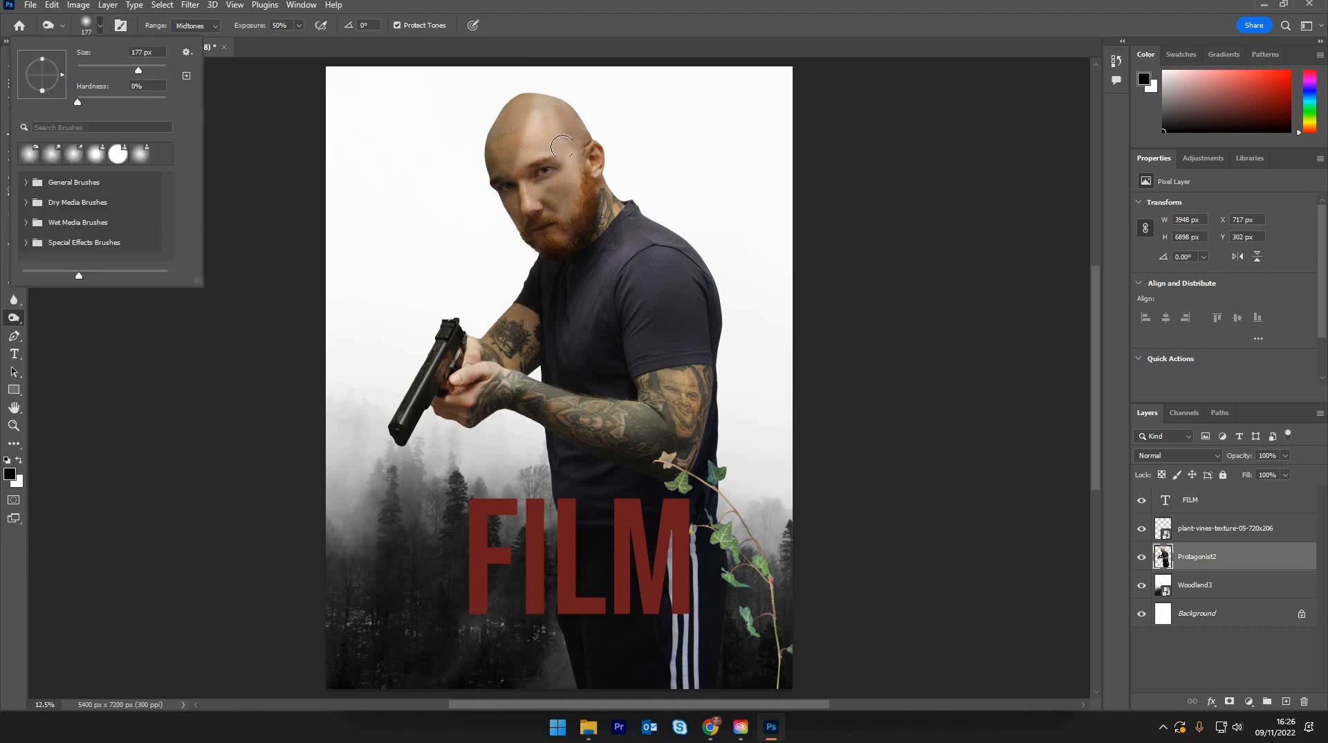
mouse_move(574, 135)
left_mouse_down()
mouse_move(559, 258)
mouse_move(581, 237)
mouse_move(575, 142)
left_mouse_up()
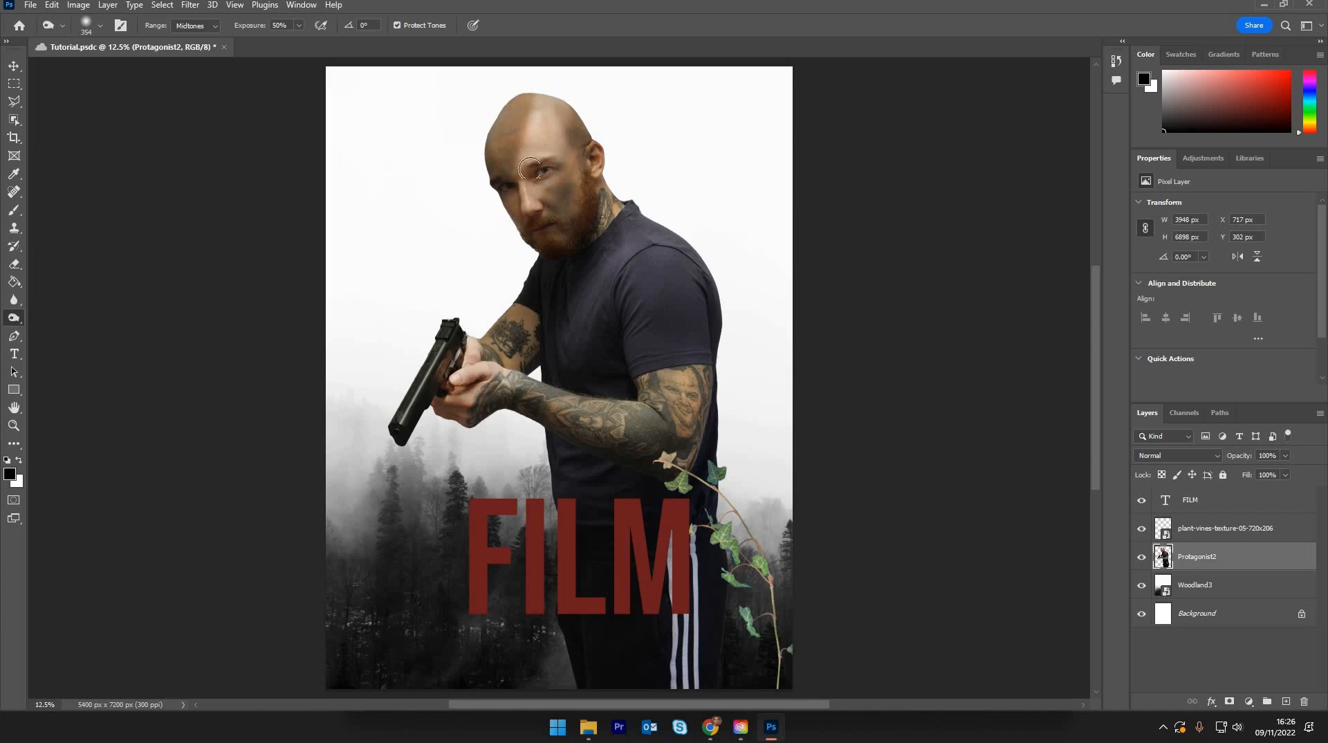
key("ctrl+z")
left_click_drag(531, 168, 491, 257)
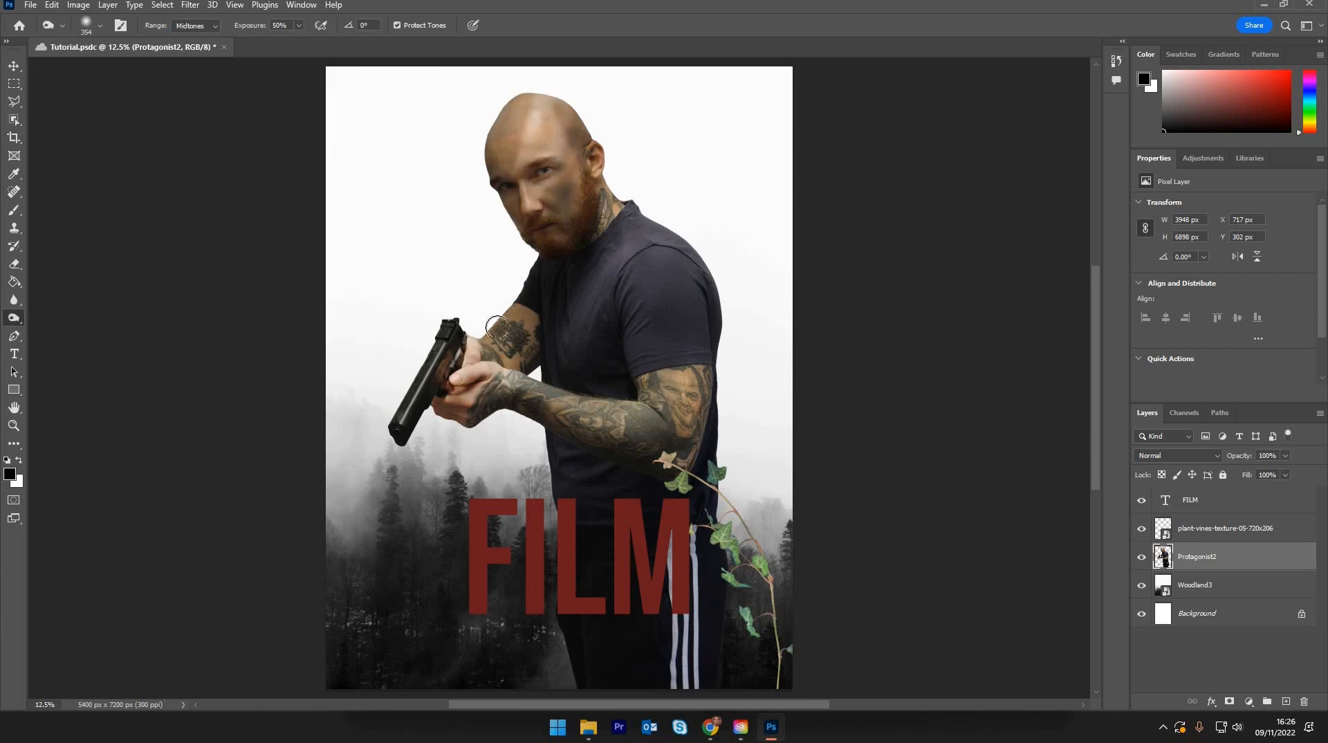
mouse_move(497, 326)
left_mouse_down()
mouse_move(468, 337)
mouse_move(443, 381)
mouse_move(516, 323)
mouse_move(426, 431)
mouse_move(509, 305)
mouse_move(465, 460)
mouse_move(450, 453)
mouse_move(475, 341)
mouse_move(520, 358)
left_mouse_up()
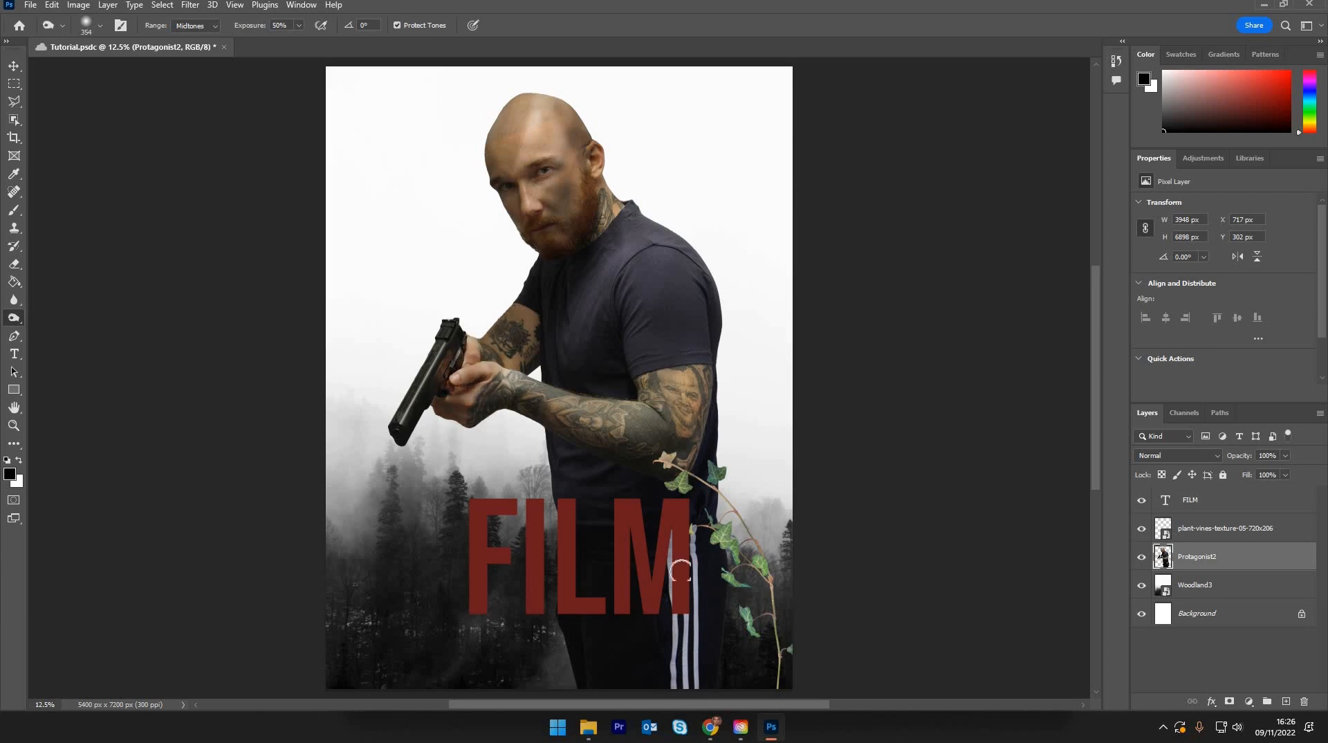
mouse_move(680, 570)
left_mouse_down()
mouse_move(636, 215)
mouse_move(671, 241)
mouse_move(664, 213)
mouse_move(623, 225)
mouse_move(569, 396)
mouse_move(613, 542)
mouse_move(604, 590)
mouse_move(551, 679)
left_mouse_up()
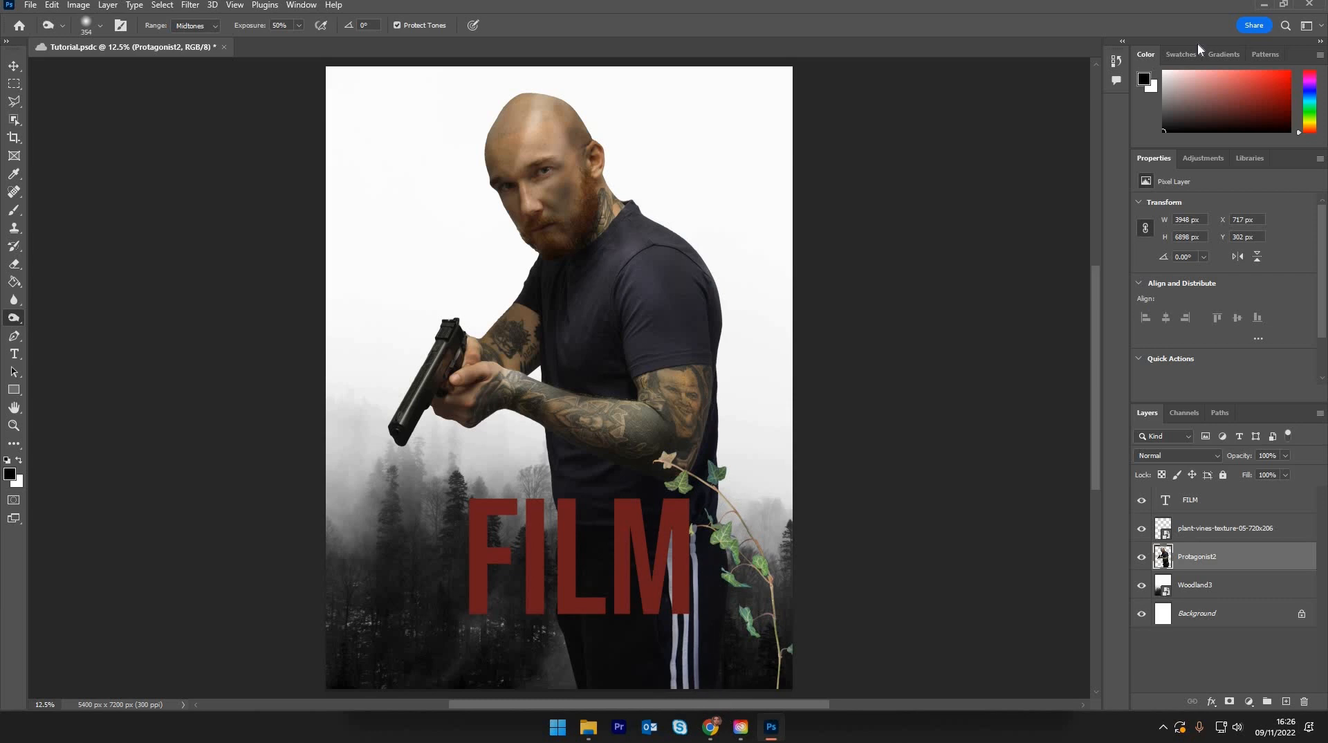
Step: Lighten the man's forehead, nose and the front of his face with the Dodge tool using the 401 px brush
right_click(13, 318)
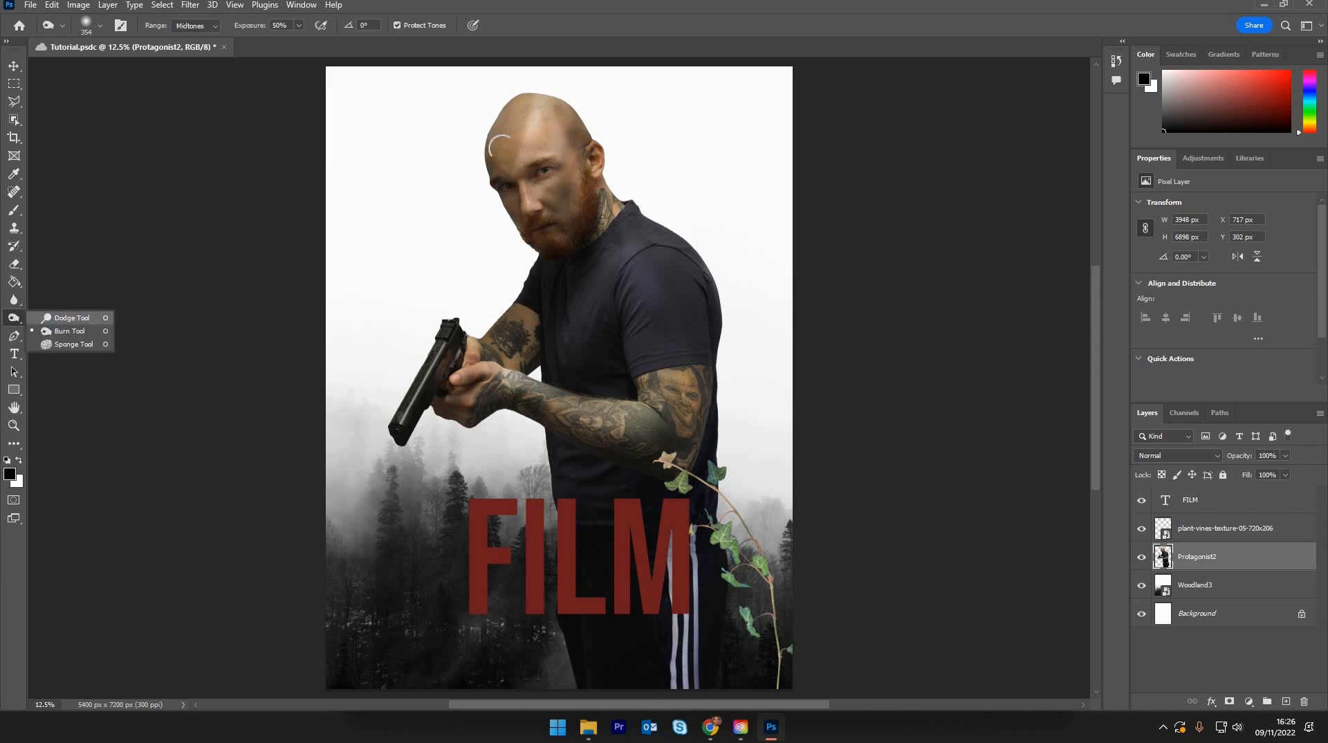
left_click(67, 318)
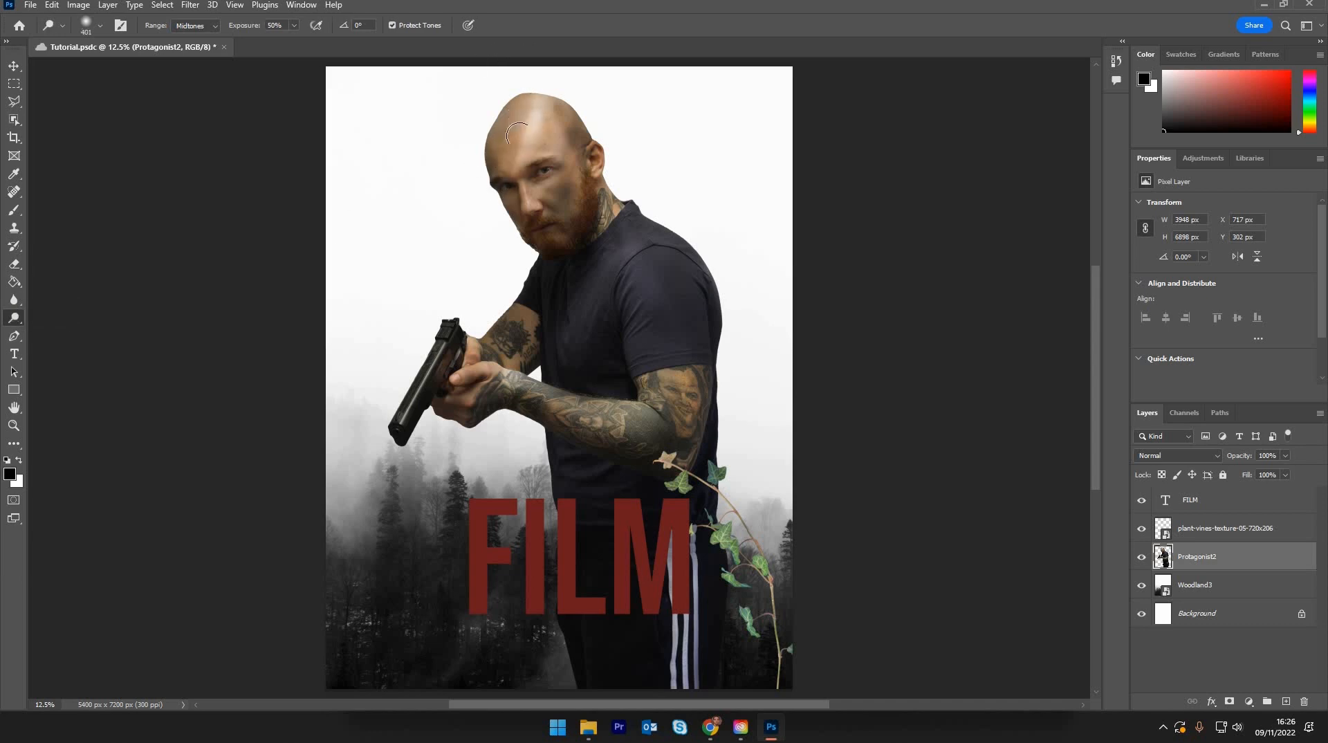
mouse_move(524, 135)
left_mouse_down()
mouse_move(525, 204)
mouse_move(509, 119)
left_mouse_up()
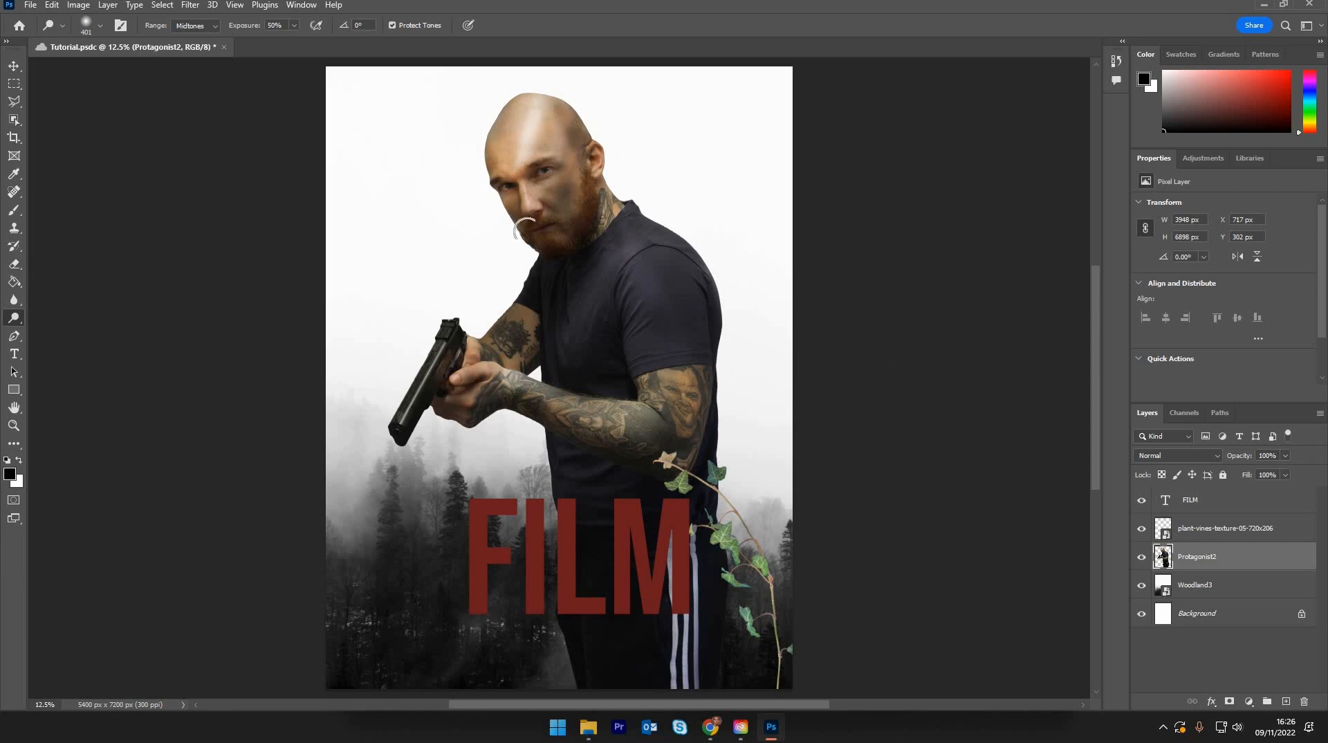
left_click(13, 67)
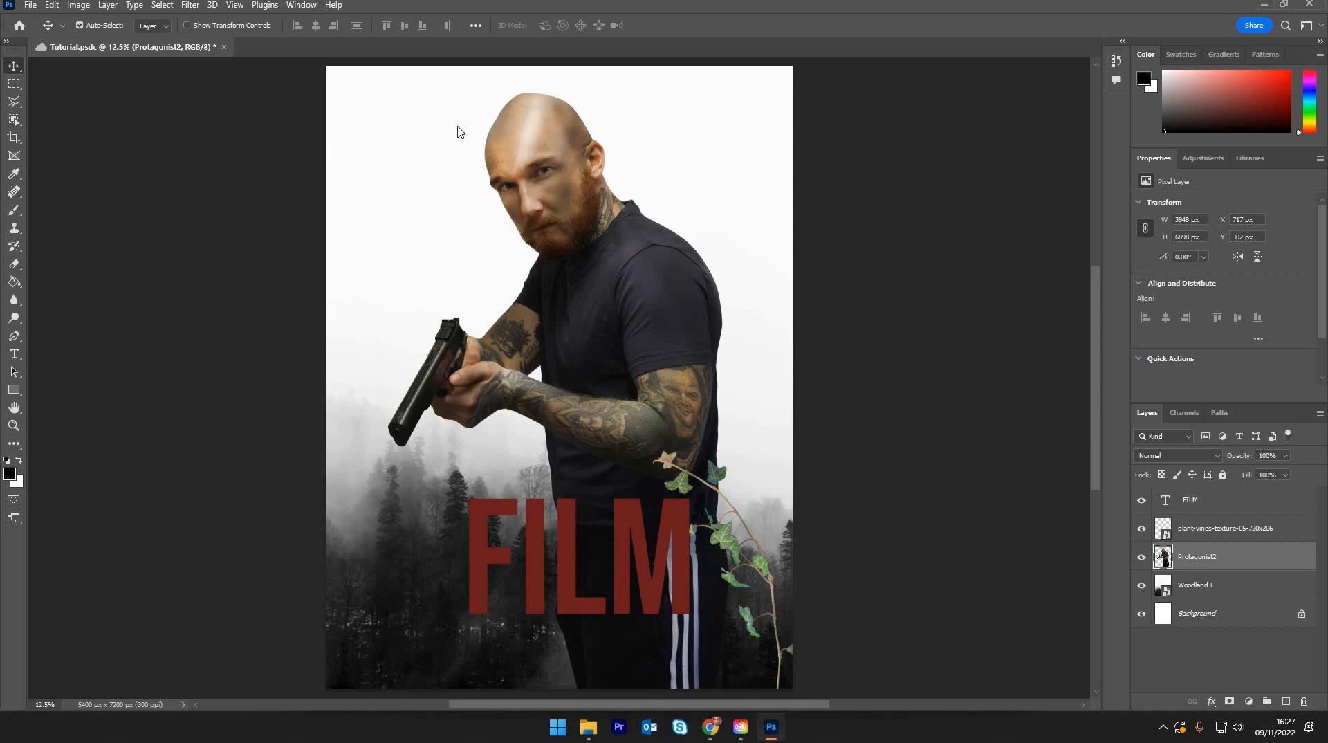
Step: Switch to Google Drive, download the Surface_Imperfections_07 image from the Overlays folder, and show the file in Downloads
key("alt+Tab")
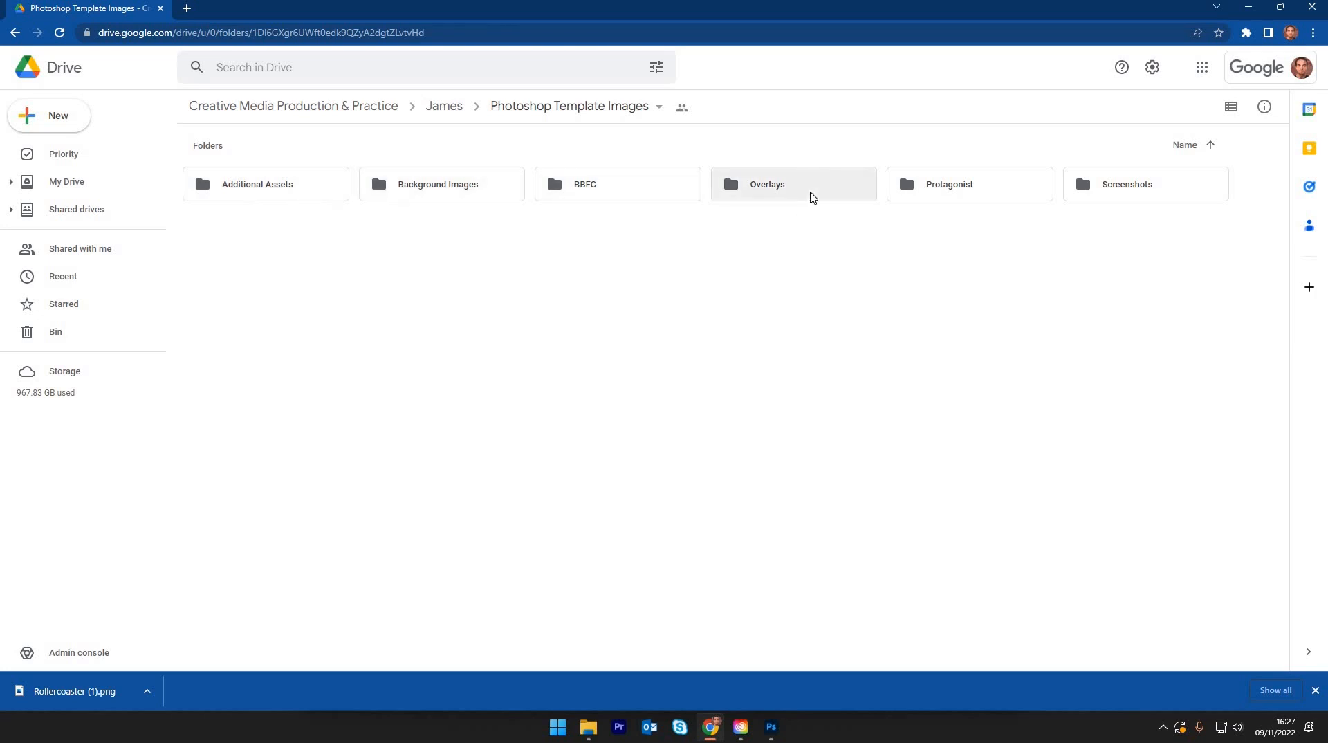
double_click(812, 197)
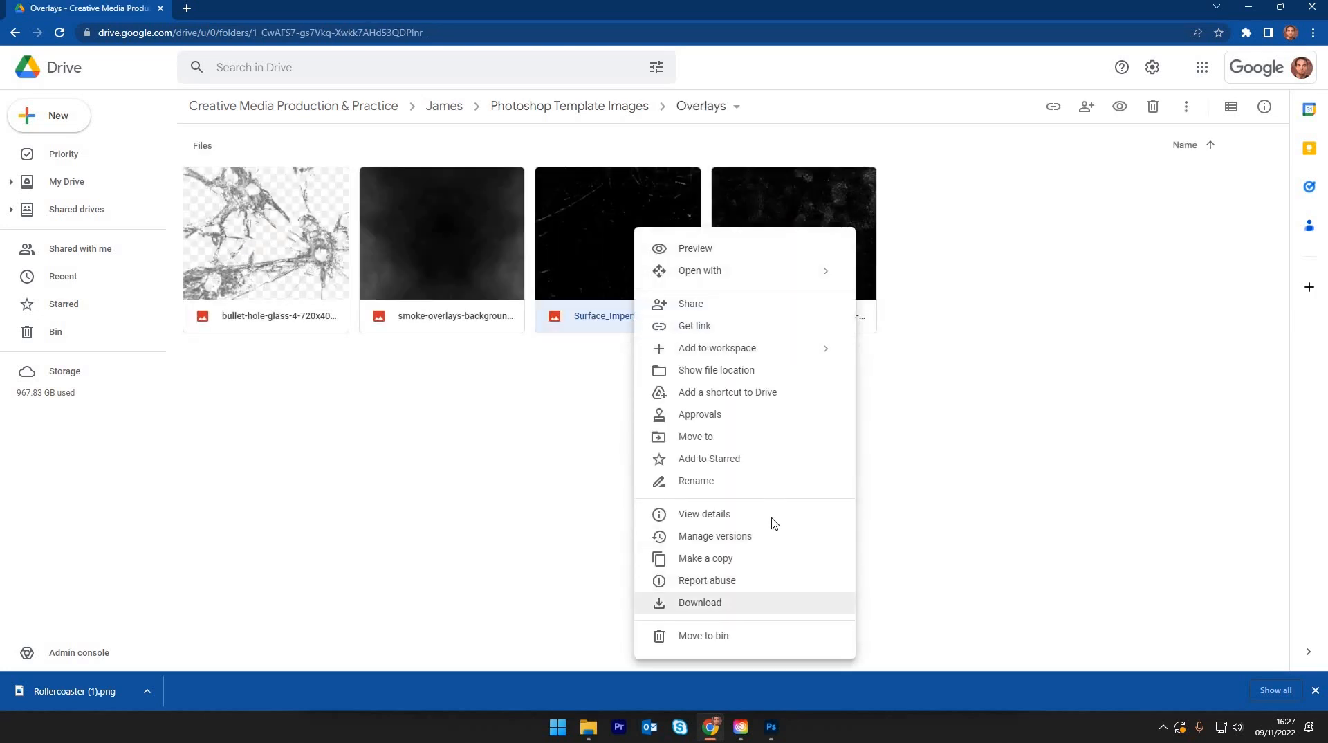
key("Return")
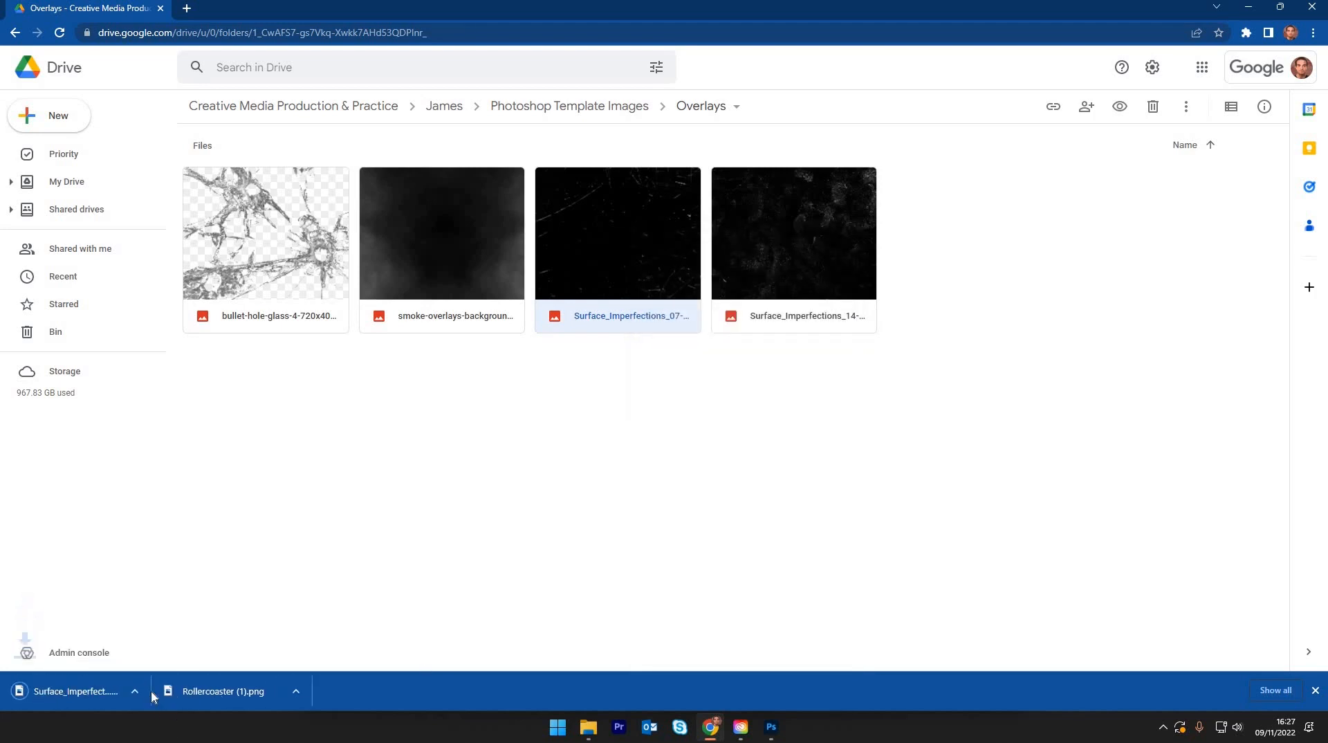
left_click(150, 690)
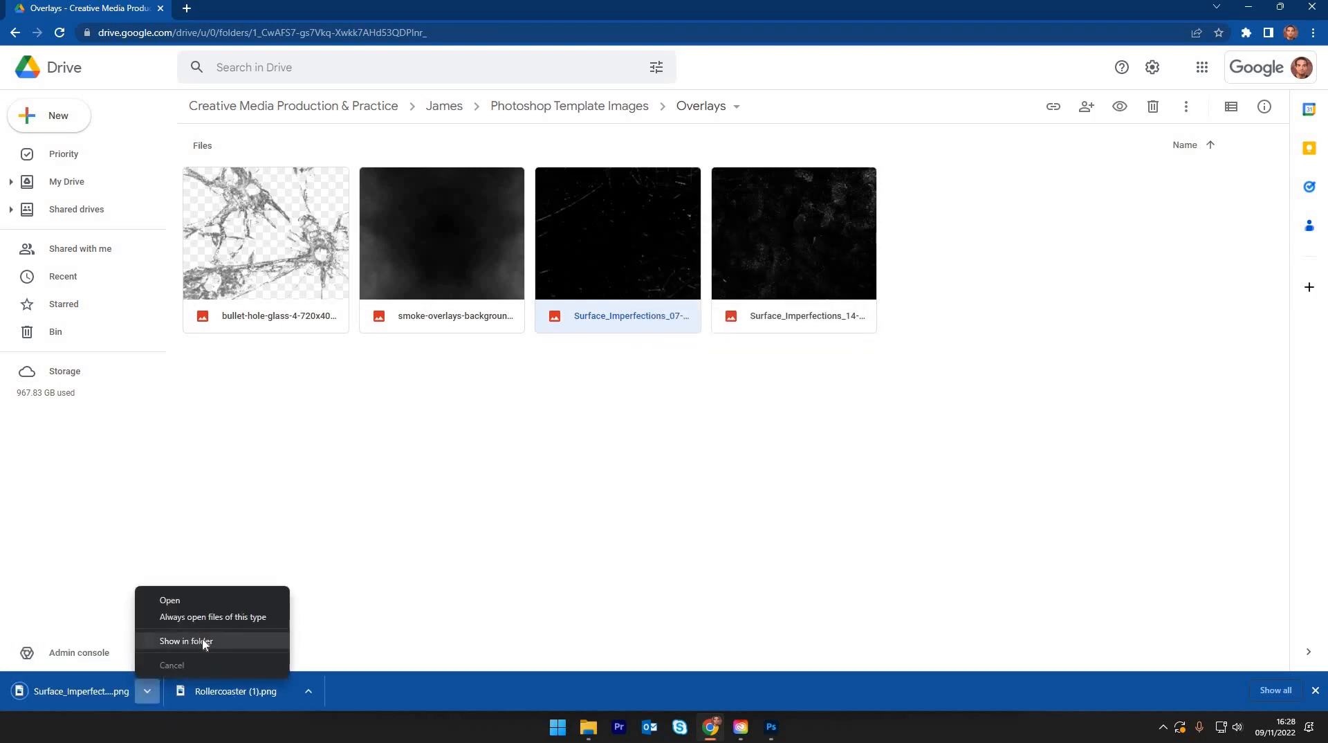
key("Return")
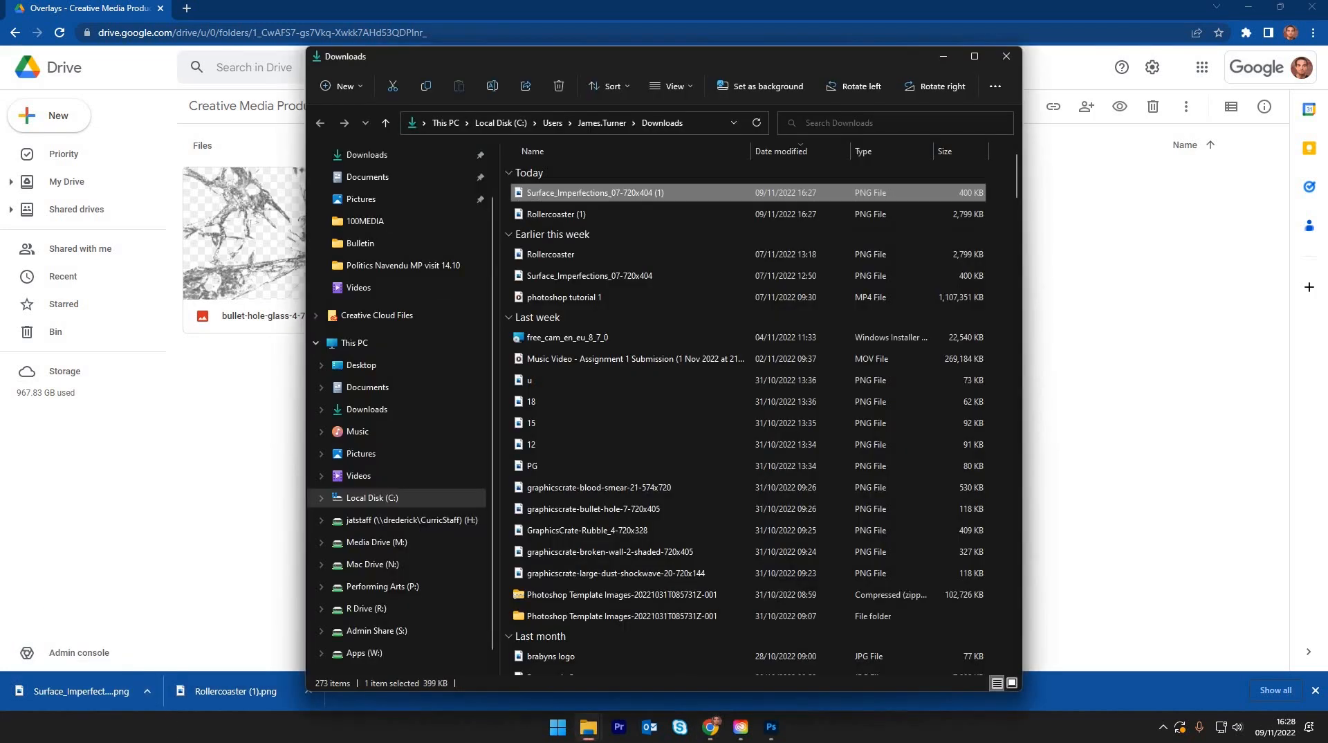
Step: Place Surface_Imperfections_07-720x404 (1) in the Photoshop poster, rotated 90.54° and scaled to 699%
left_click(771, 726)
left_click(617, 648)
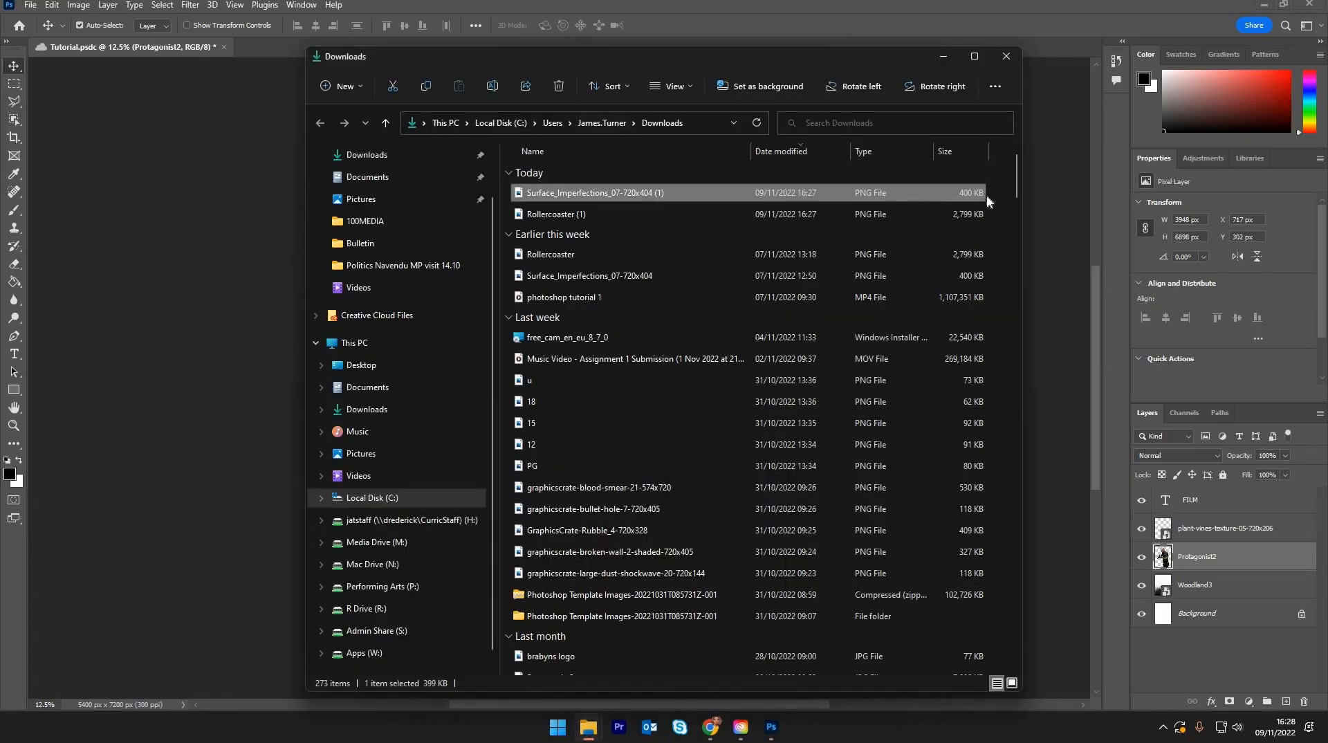
left_click_drag(986, 193, 814, 600)
left_click_drag(618, 515, 539, 350)
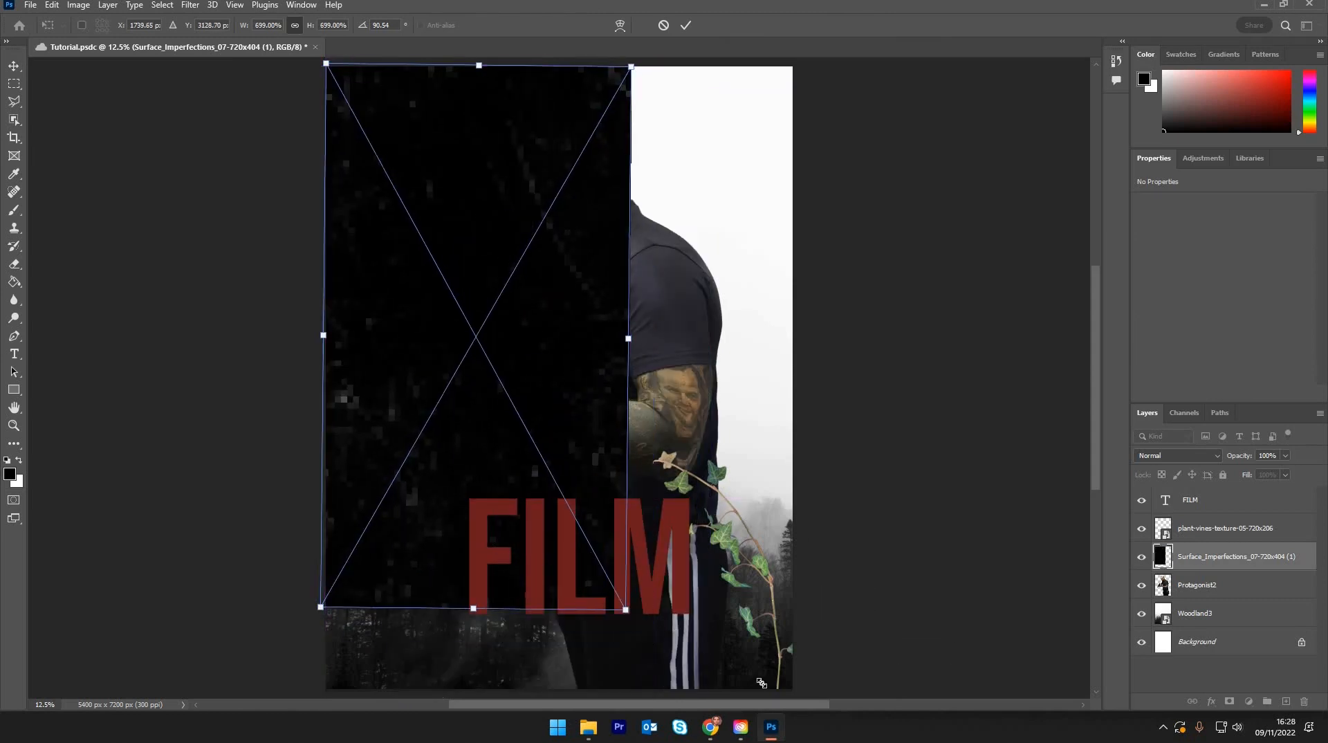
Step: Scale the placed scratch texture to about 1161% so it covers the whole canvas, and apply the transform
left_click_drag(729, 376, 782, 361)
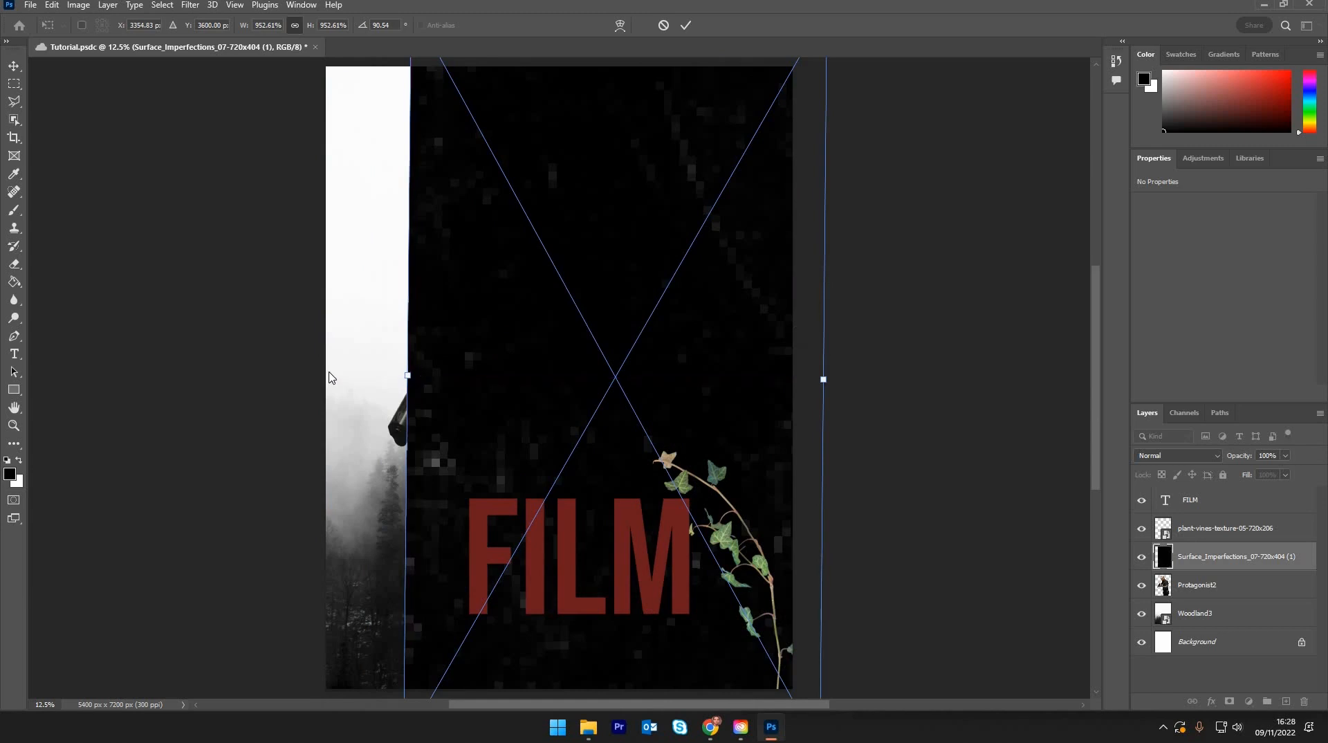
left_click_drag(408, 375, 315, 375)
left_click_drag(536, 368, 523, 381)
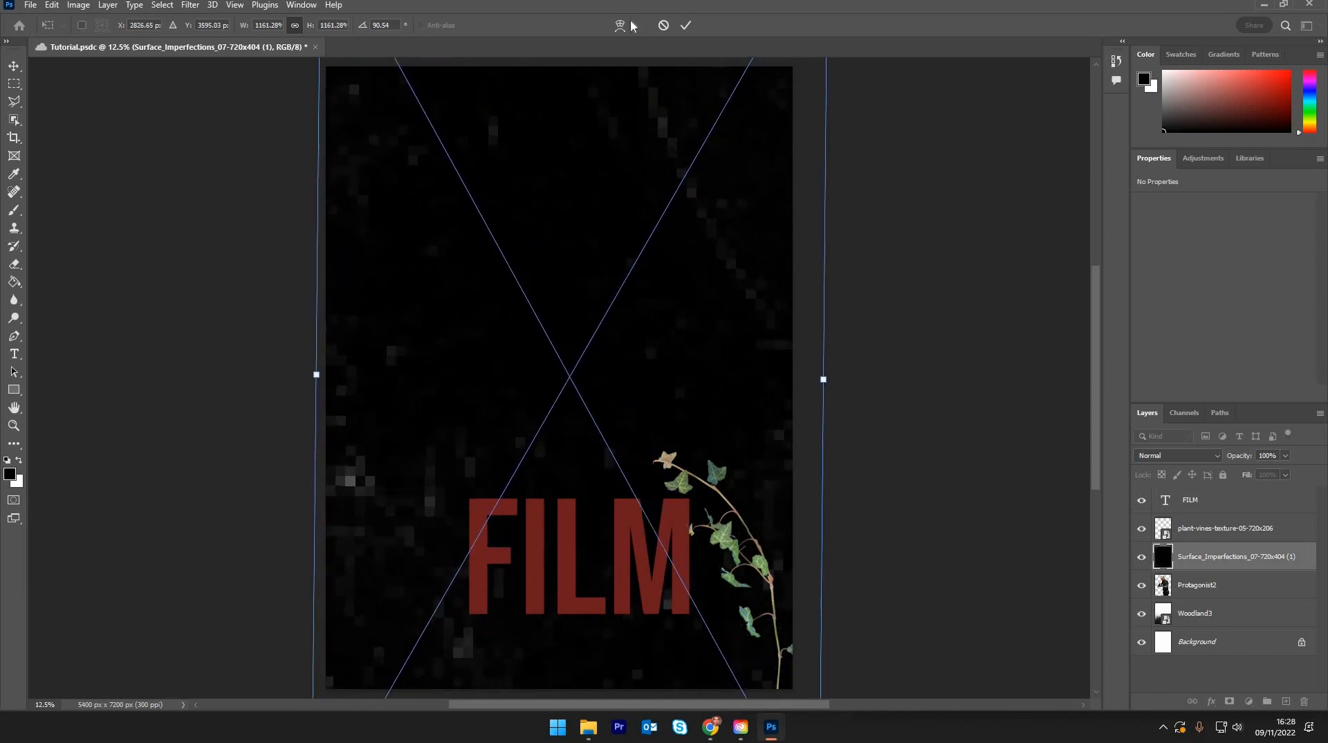
left_click(687, 26)
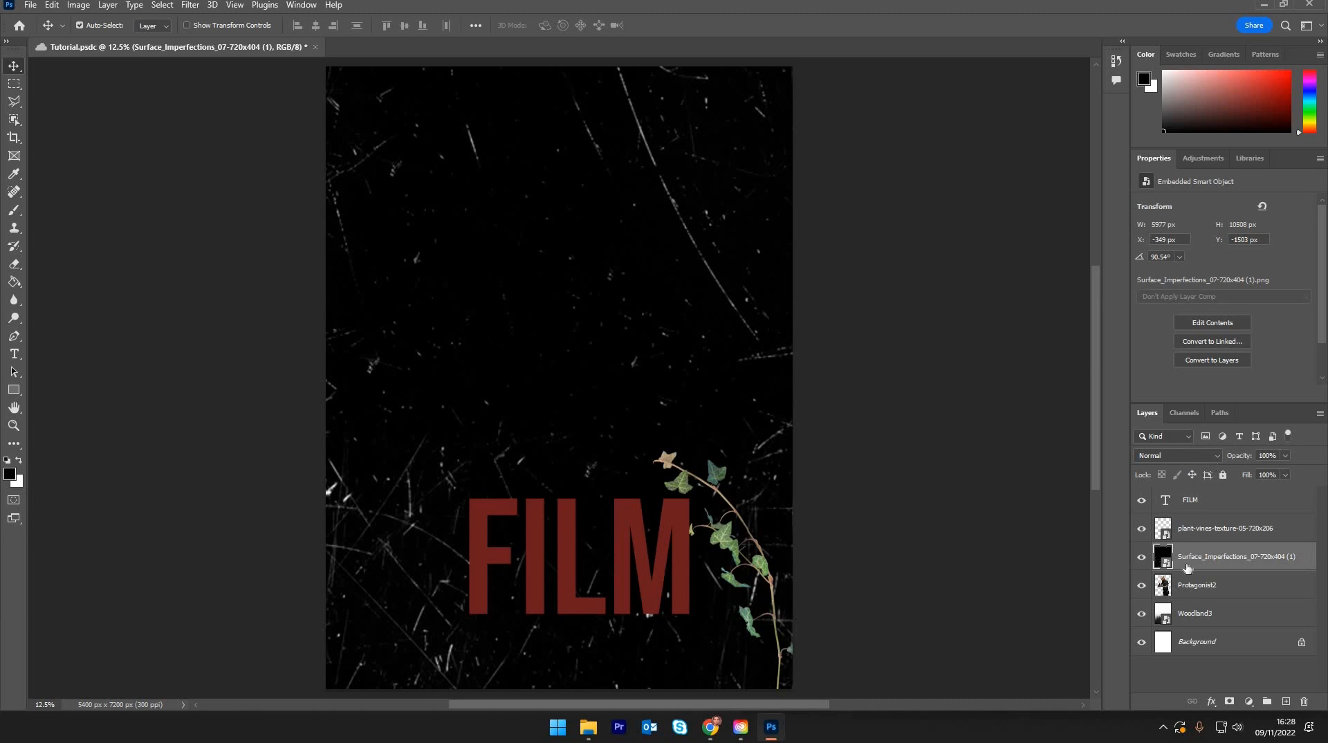
Step: Set the scratch overlay's blend mode to Lighten and reposition it at X 250 px, directly above the plant-vines layer
left_click(1210, 455)
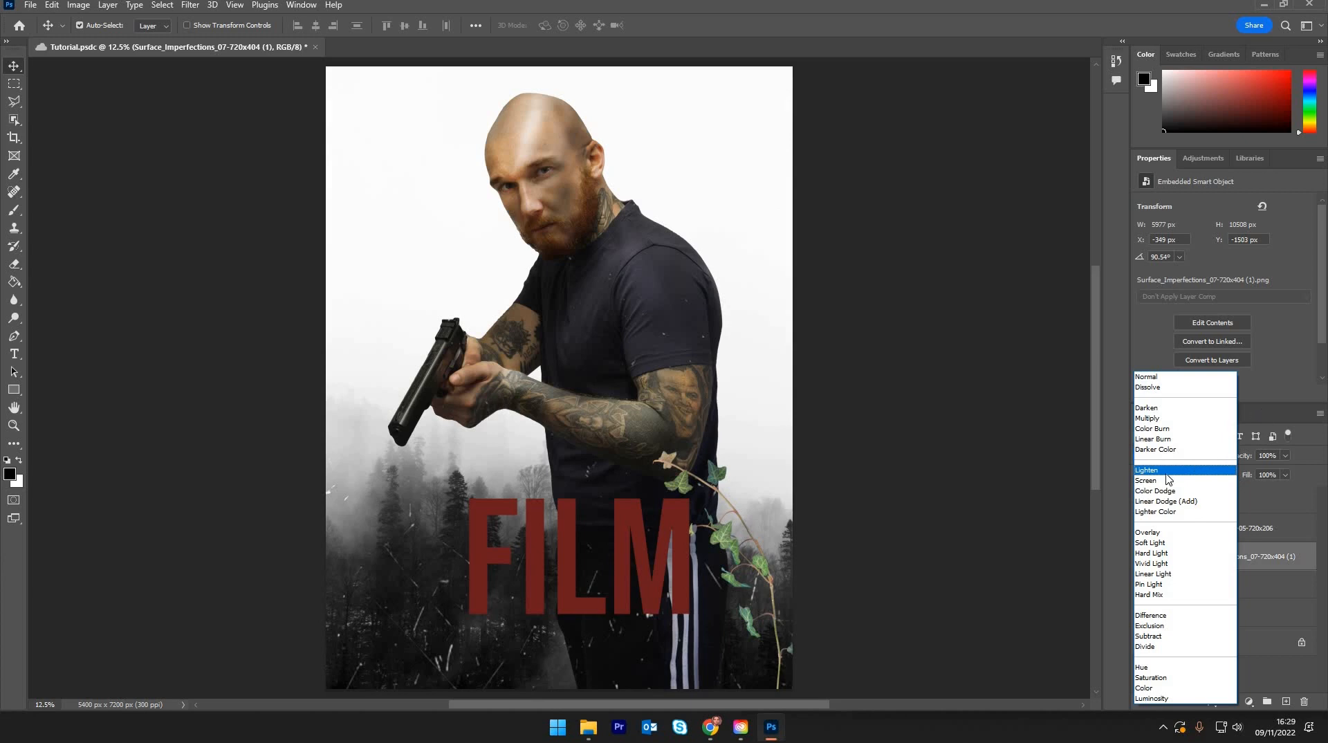
key("Return")
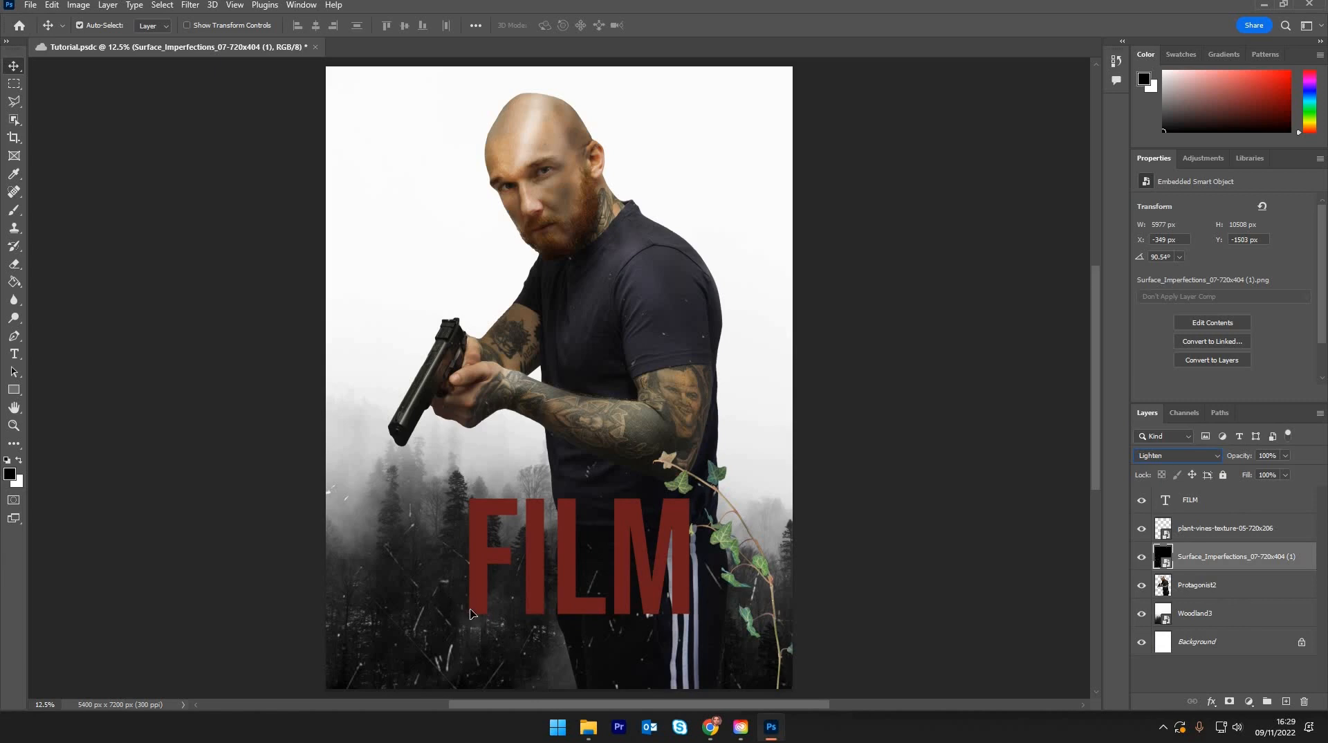
left_click_drag(470, 614, 546, 603)
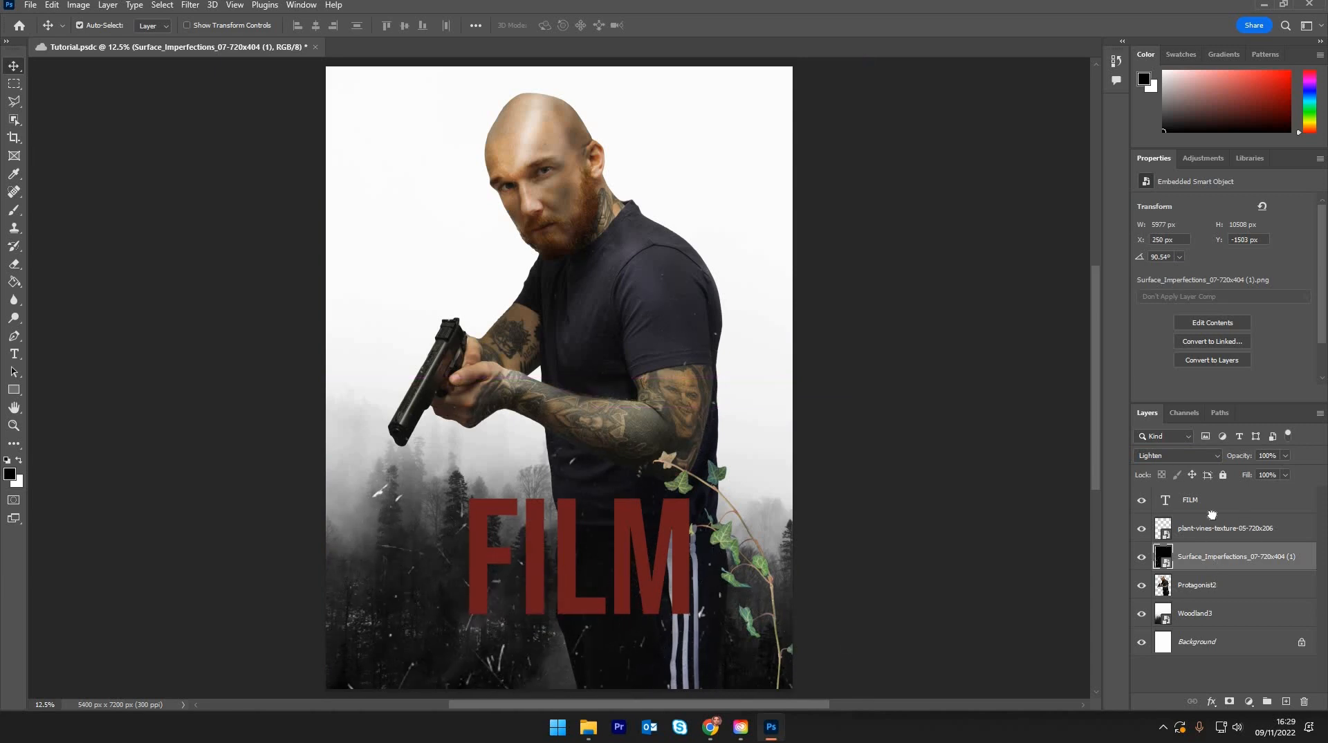
mouse_move(1212, 515)
left_mouse_down()
mouse_move(1212, 484)
mouse_move(1215, 504)
left_mouse_up()
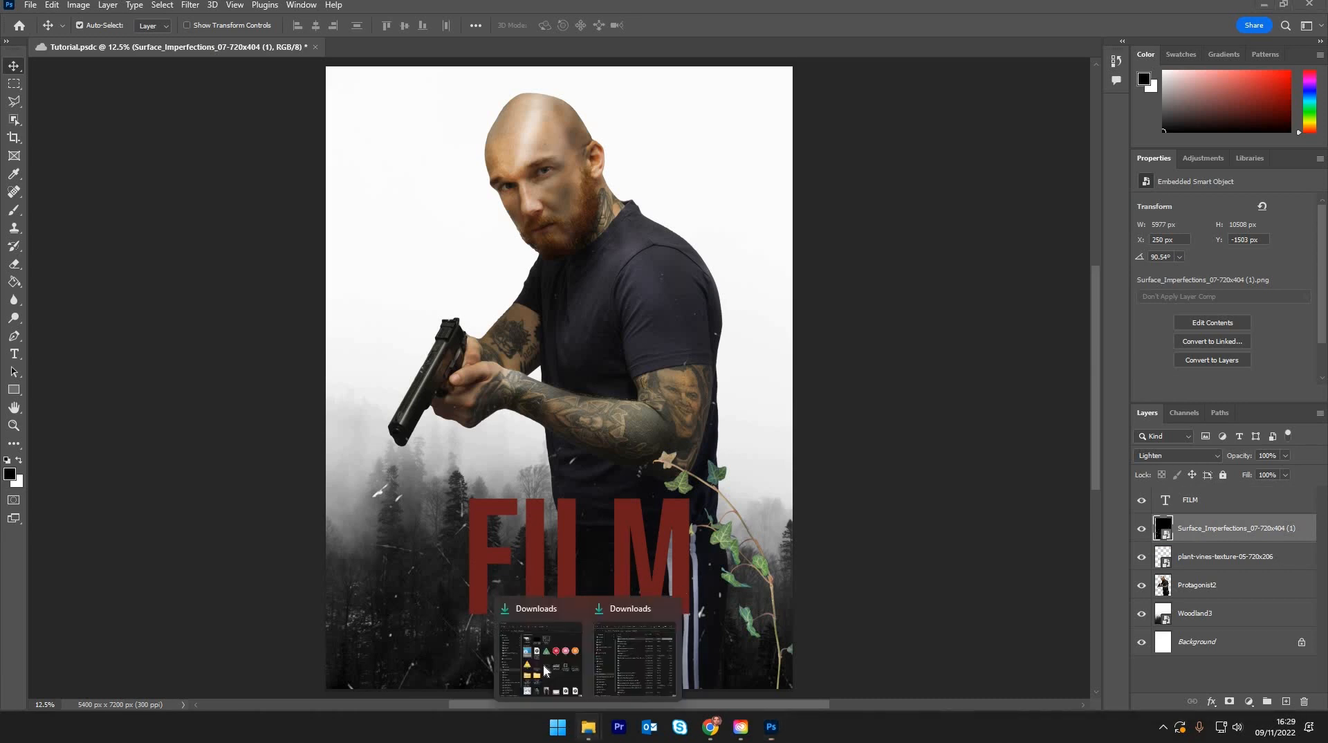
Step: Place the Rollercoaster (1) image from Downloads in the poster's lower-left corner, at X -1983 px and Y 4327 px
left_click(542, 646)
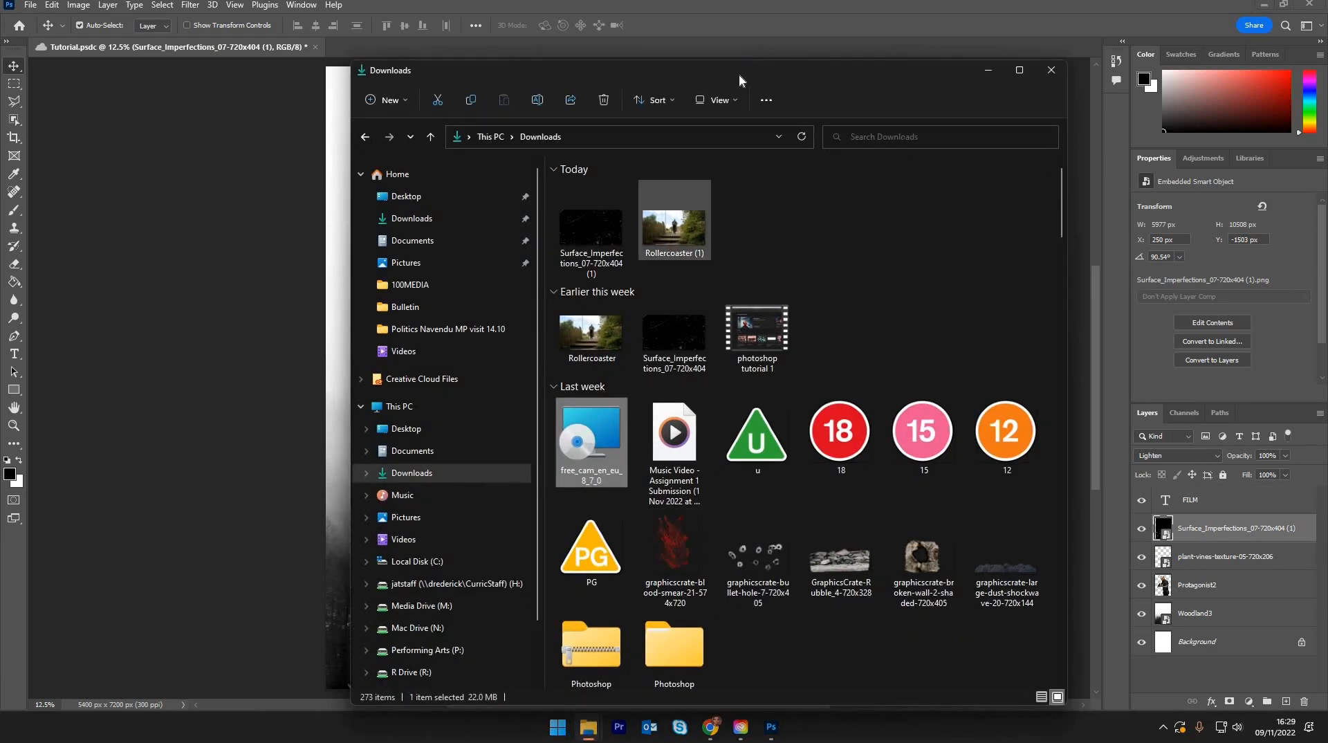
left_click(674, 228)
left_click_drag(674, 70, 1117, 75)
left_click_drag(1127, 241, 408, 534)
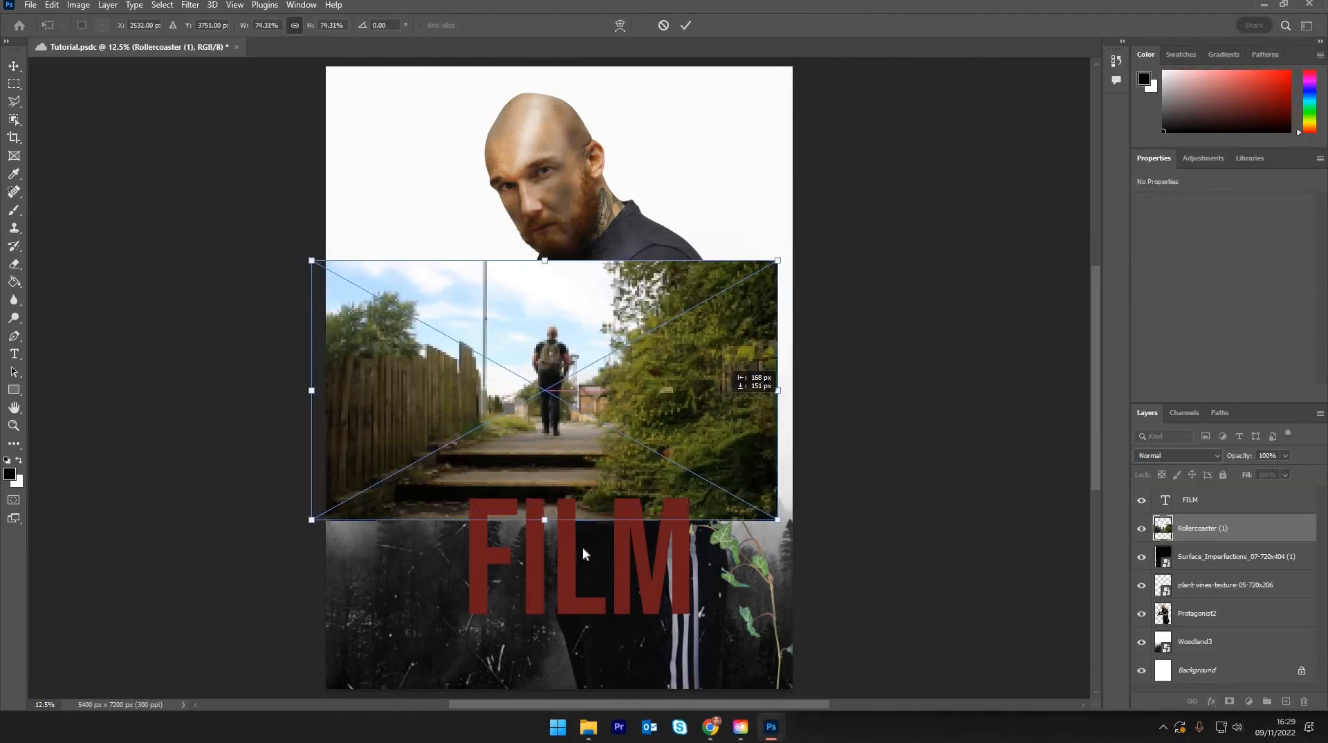
left_click(686, 26)
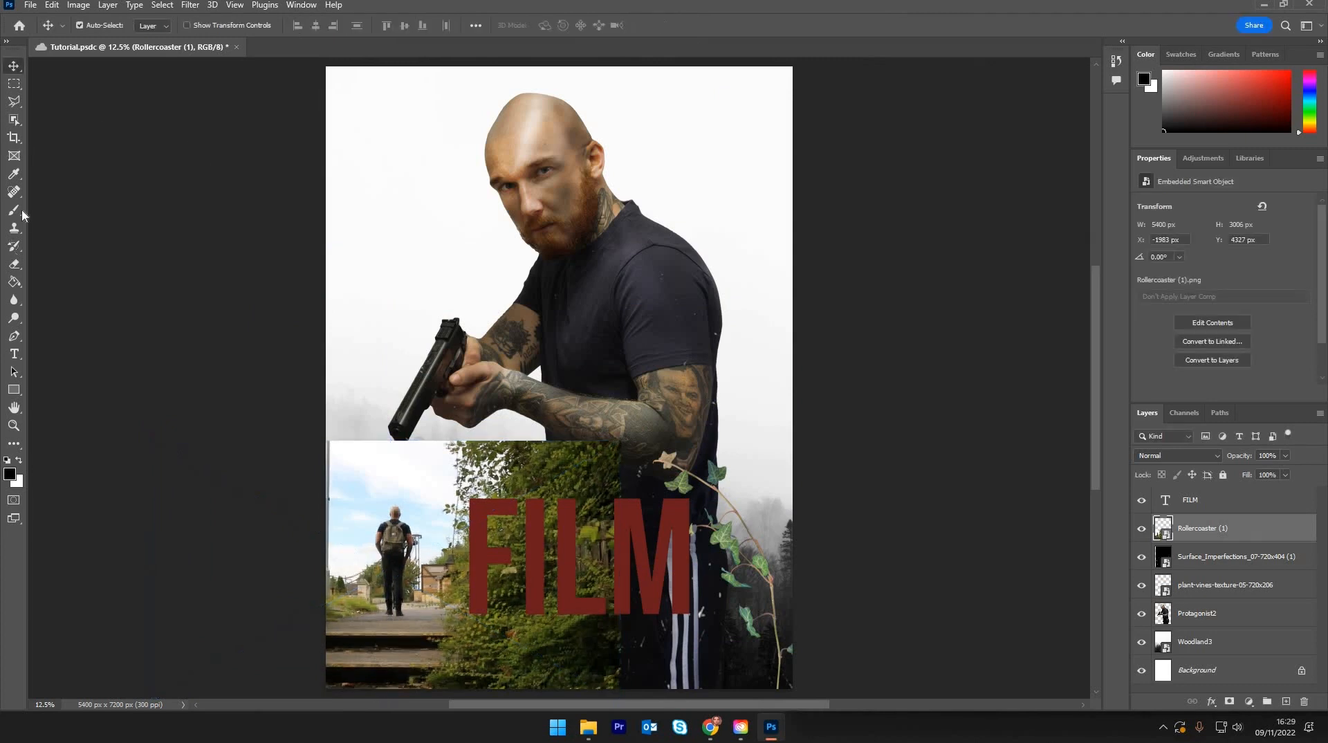
Step: Reduce the Eraser brush to 2520 px and rasterize the Rollercoaster (1) layer
left_click(14, 264)
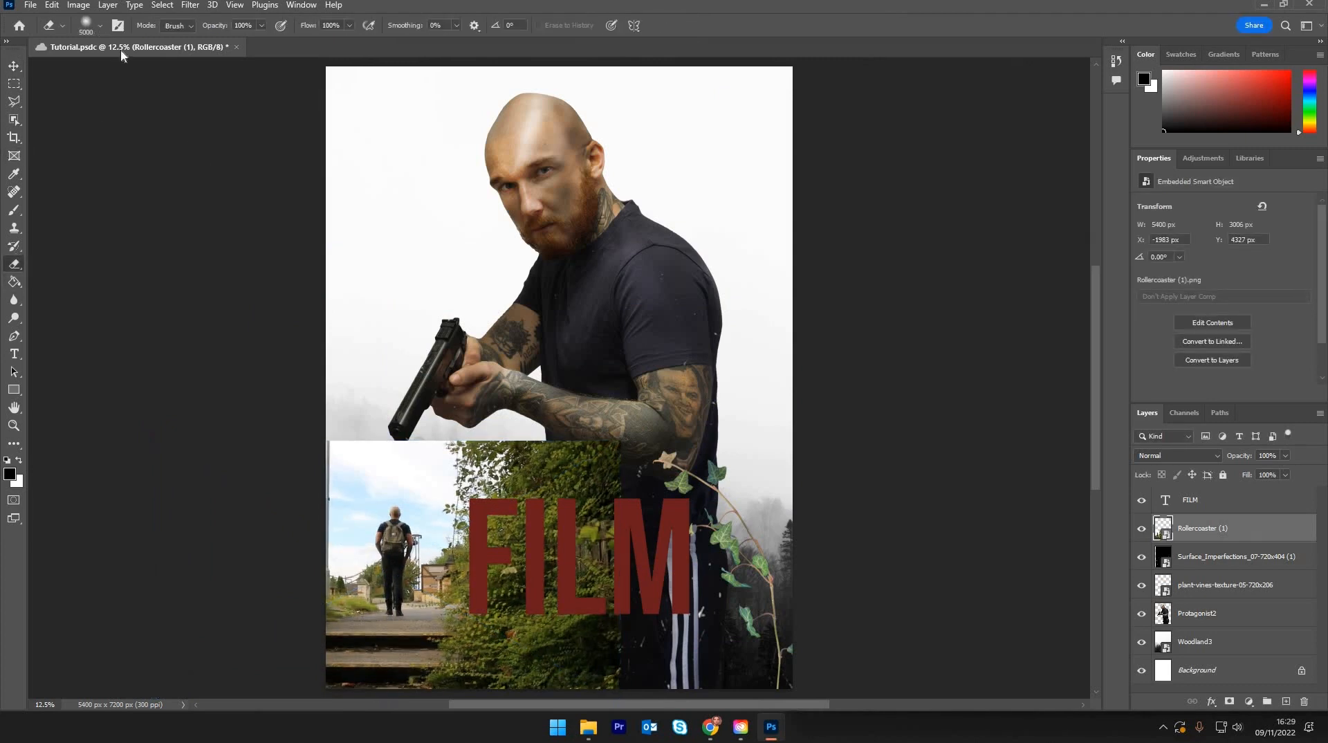
right_click(160, 69)
left_click_drag(165, 70, 161, 70)
right_click(1220, 528)
left_click(1079, 368)
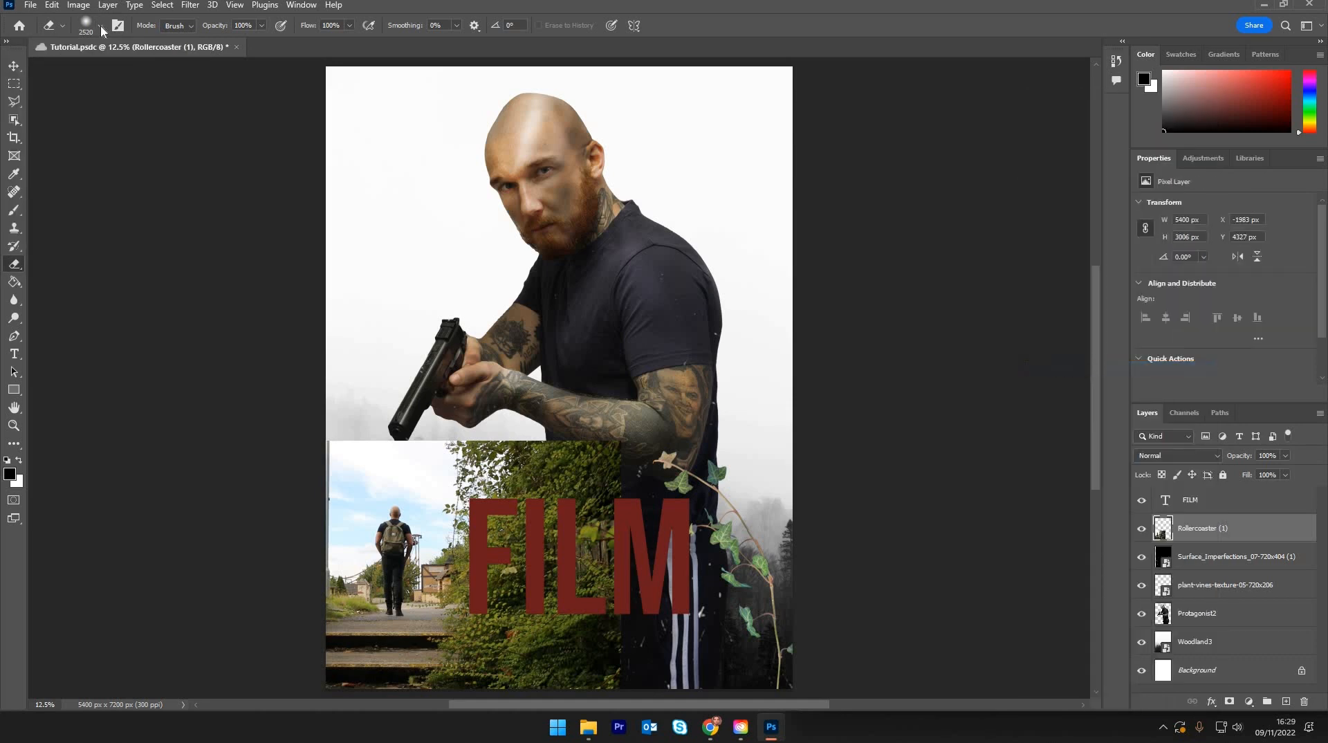
Step: Soften the top edge of the Rollercoaster photo with the Eraser using a 432 px brush at 0% hardness
right_click(156, 66)
left_click_drag(161, 70, 153, 70)
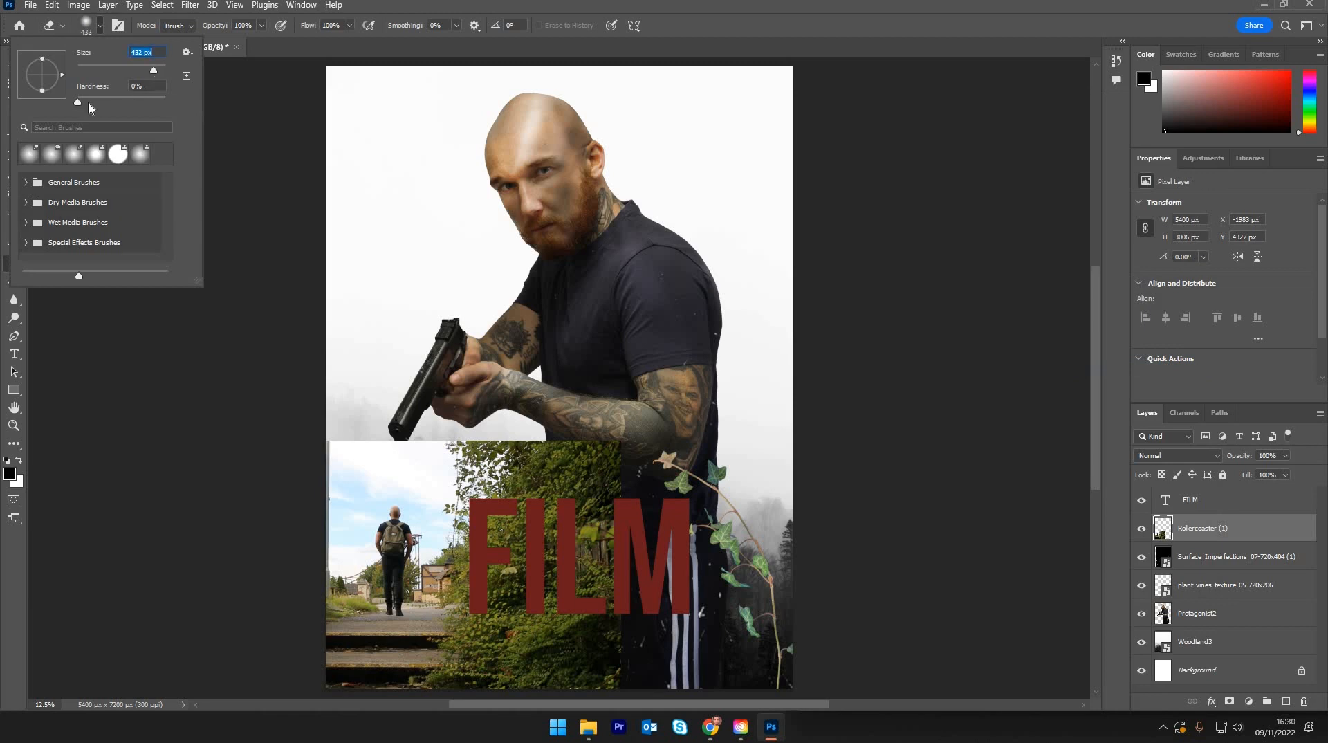
left_click_drag(328, 422, 608, 439)
Step: Enlarge the Eraser brush to 2165 px and fade out the right side and lower edge of the Rollercoaster photo
right_click(159, 65)
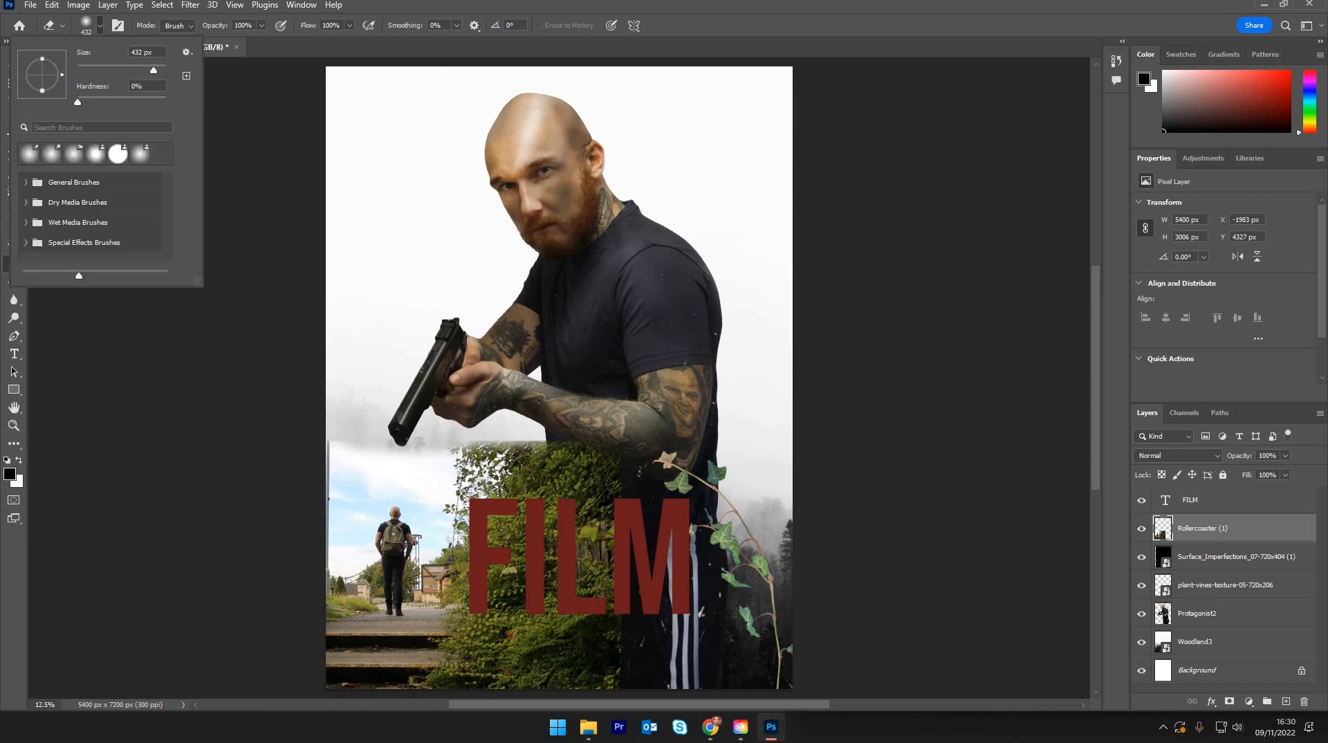
left_click_drag(153, 70, 158, 70)
mouse_move(553, 443)
left_mouse_down()
mouse_move(574, 643)
mouse_move(498, 691)
mouse_move(423, 689)
left_mouse_up()
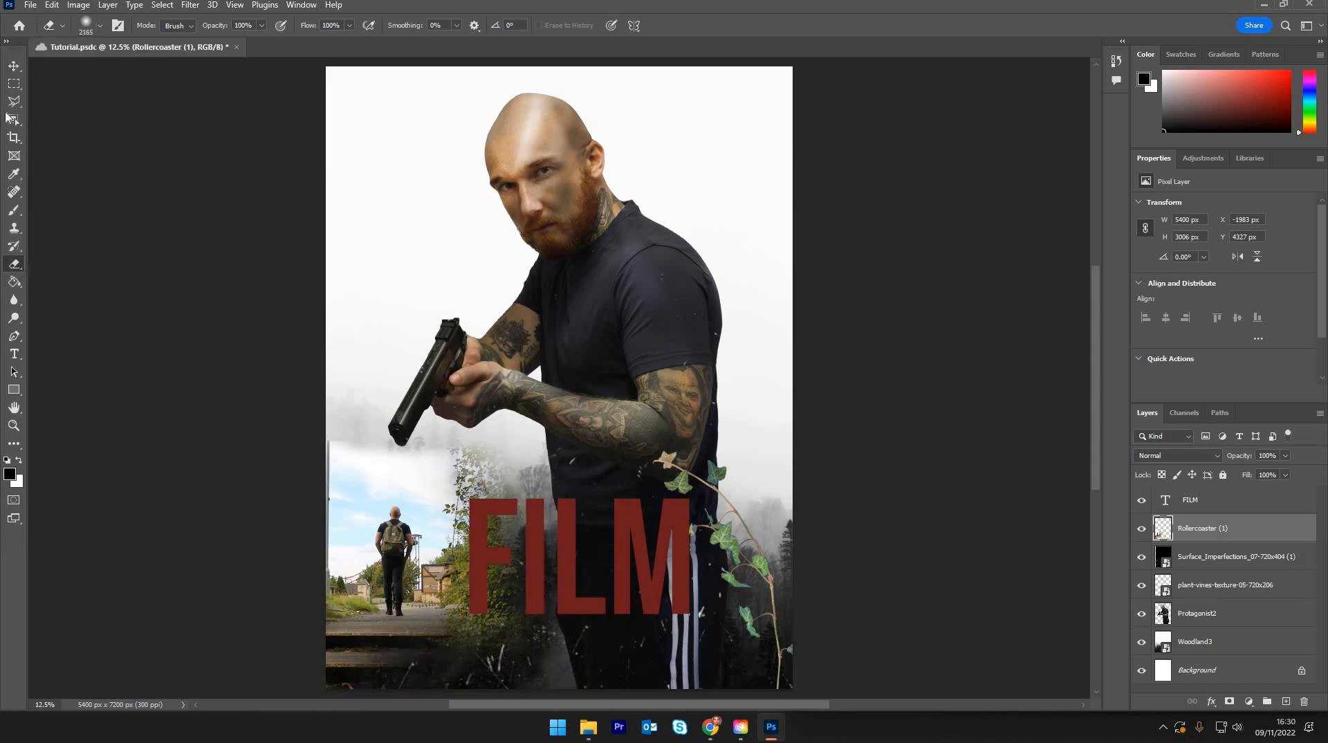
Step: Move the faded Rollercoaster photo about 80 px to the left with the Move tool
left_click(13, 65)
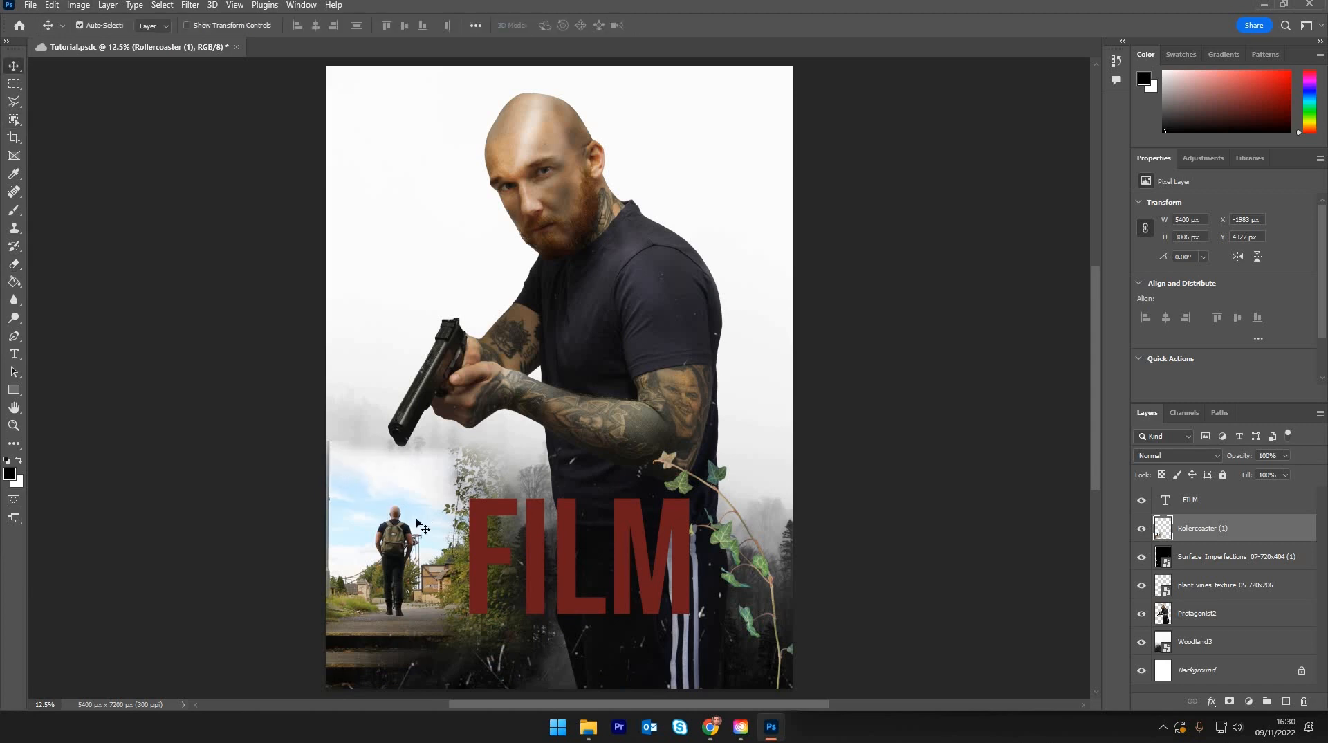
right_click(390, 507)
left_click(414, 513)
left_click_drag(418, 513, 410, 513)
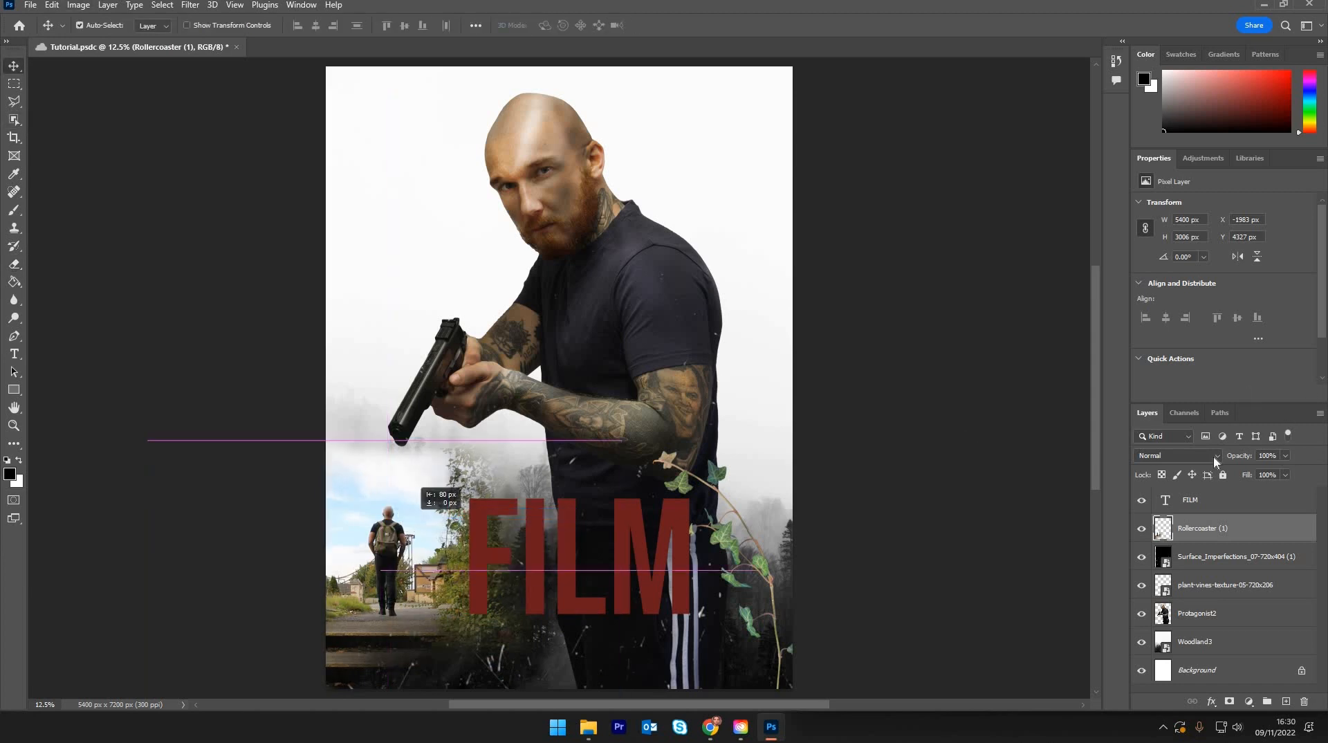
Step: Set the Rollercoaster (1) layer's blend mode to Darker Color and move the photo up and left so the walking man stands below the gun
left_click(1175, 455)
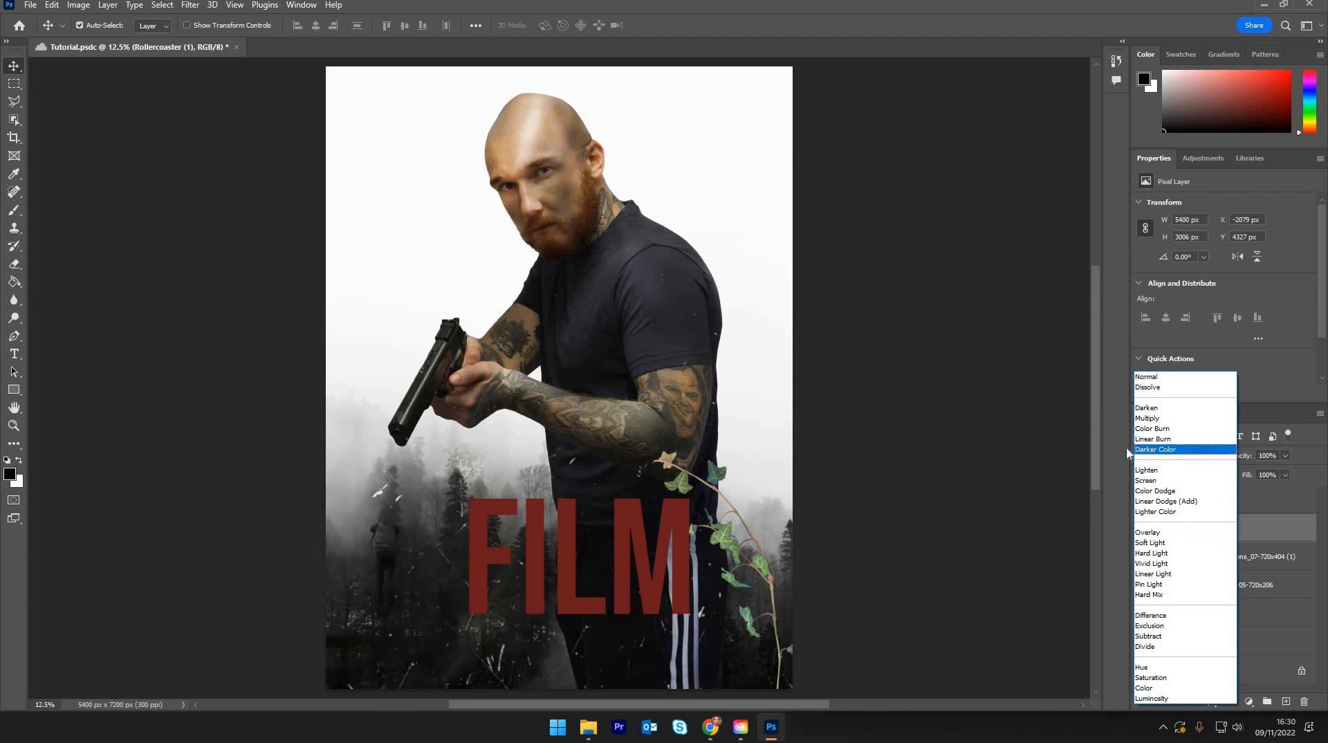
key("Return")
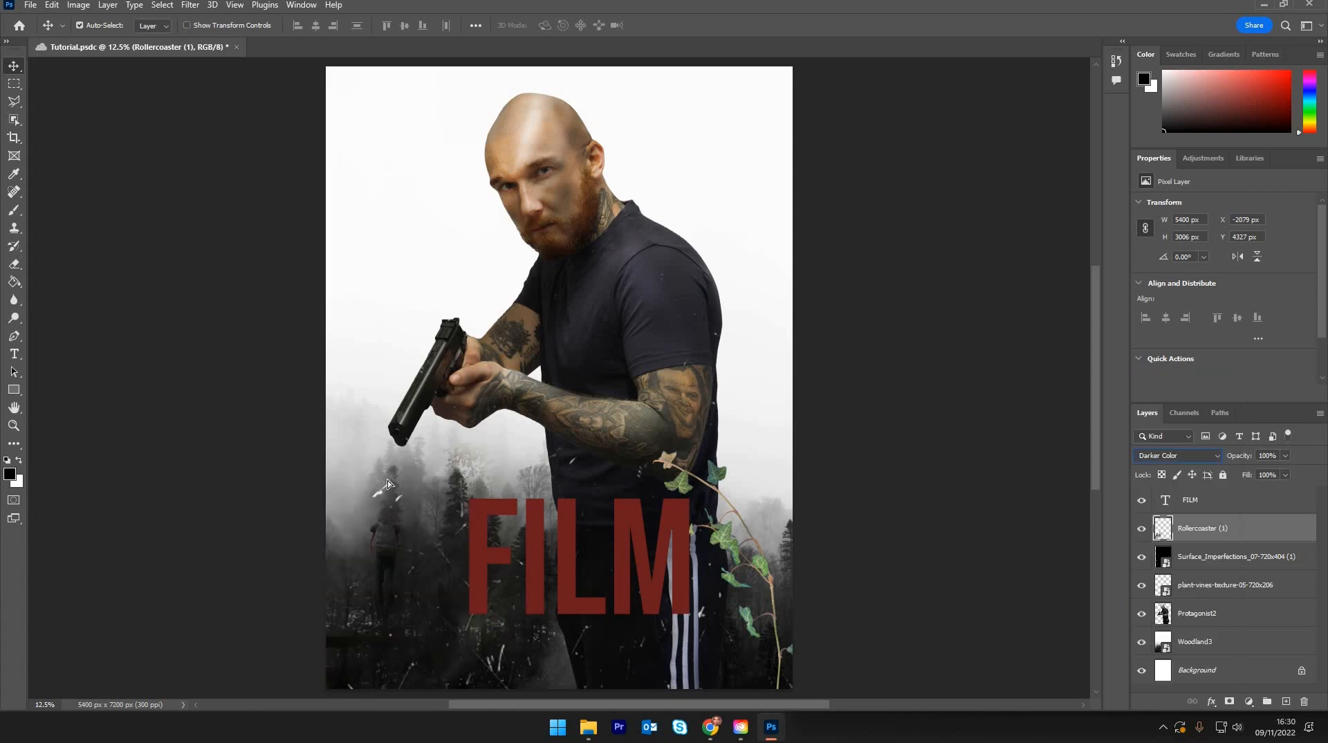
left_click_drag(386, 450, 350, 472)
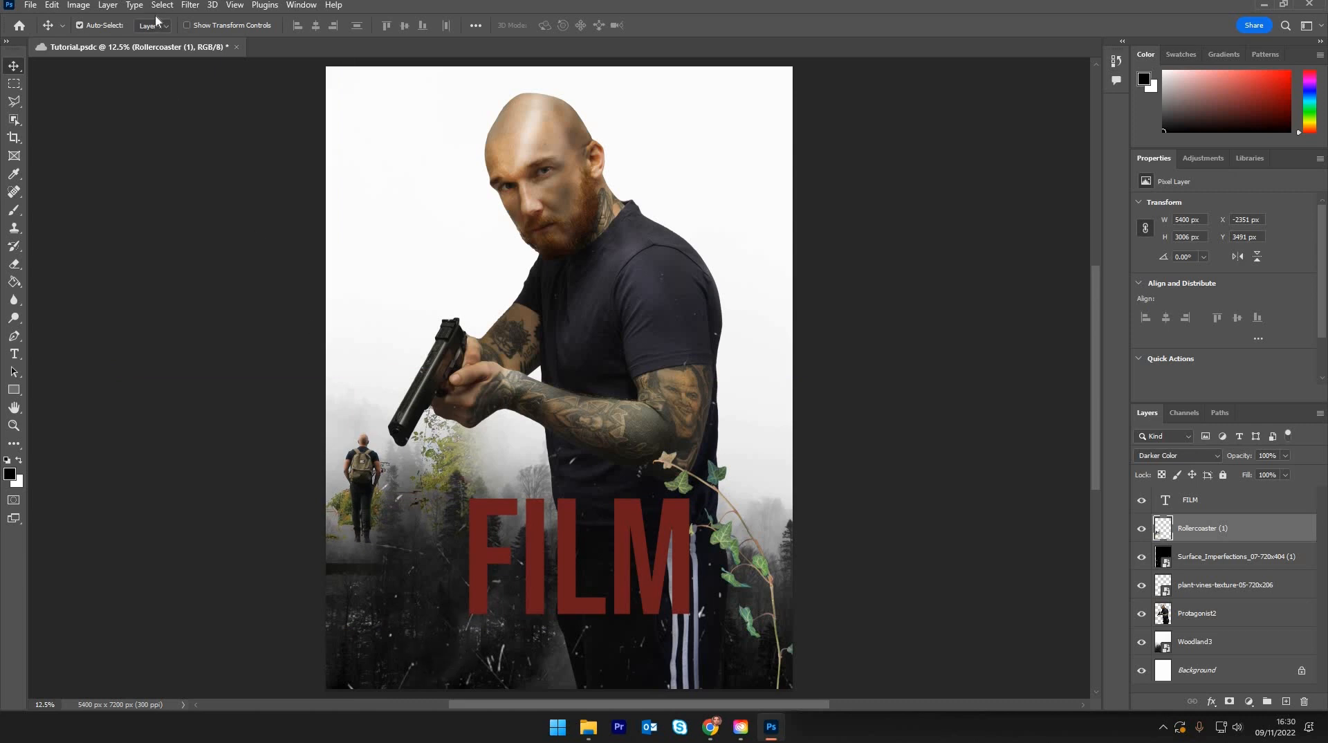
Step: Desaturate the Rollercoaster photo almost completely with a Hue/Saturation adjustment
left_click(82, 10)
mouse_move(195, 41)
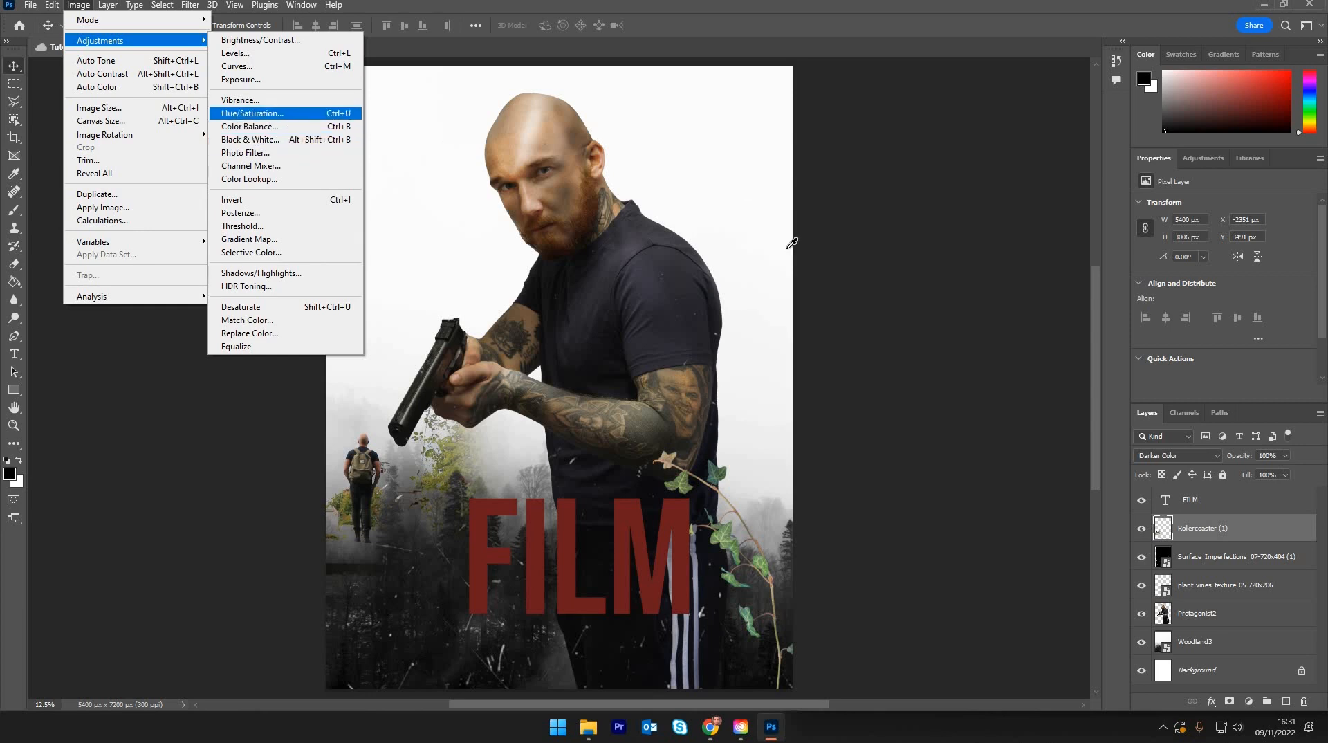
key("Return")
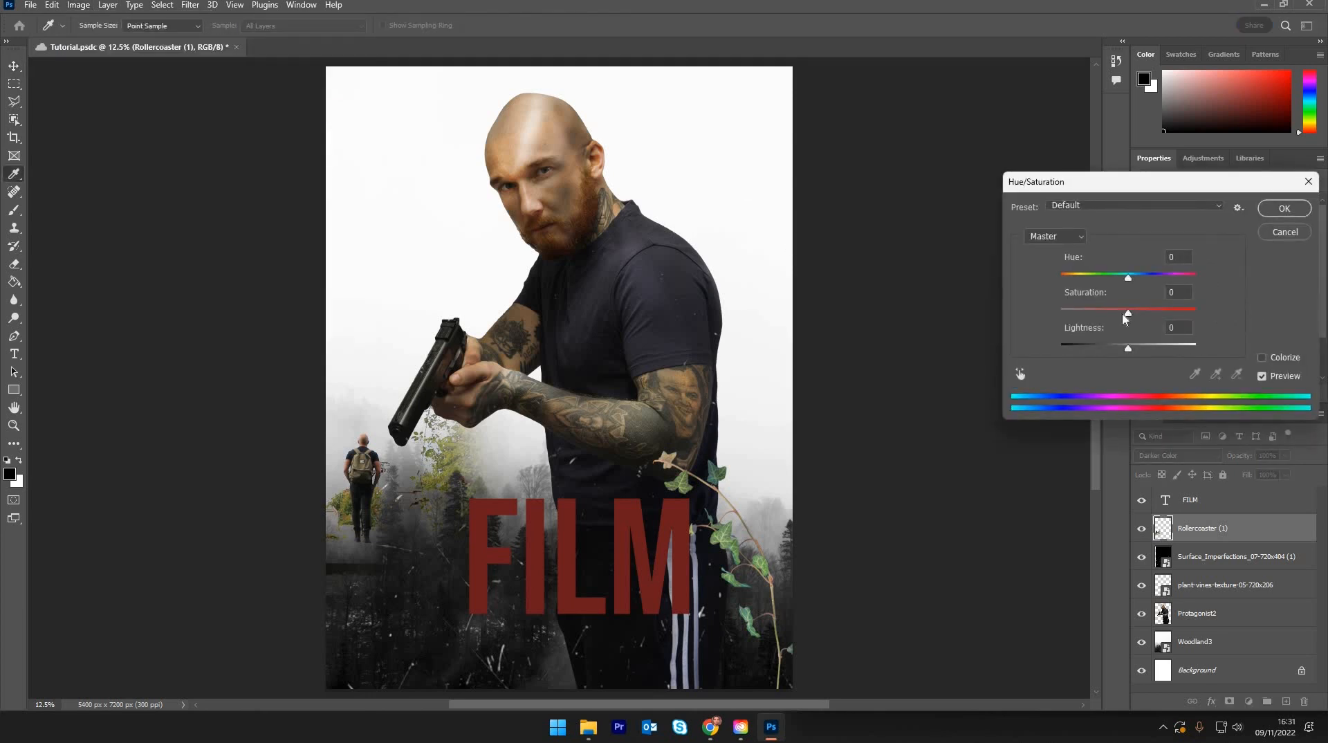
left_click_drag(1098, 317, 1070, 321)
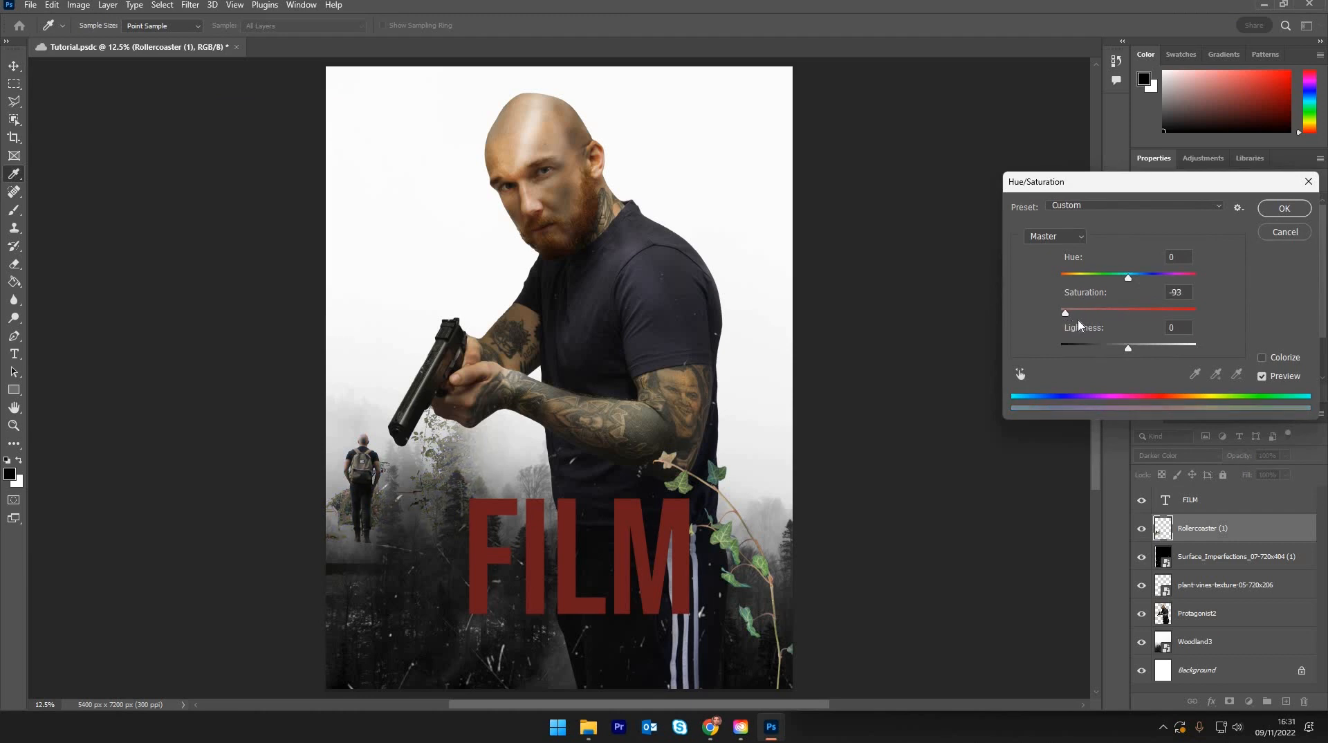
left_click_drag(1073, 325, 1055, 320)
key("Return")
Step: Brighten the Protagonist2 layer with Curves, using one point at input 61, output 85 and another at input 119, output 165
left_click(1214, 622)
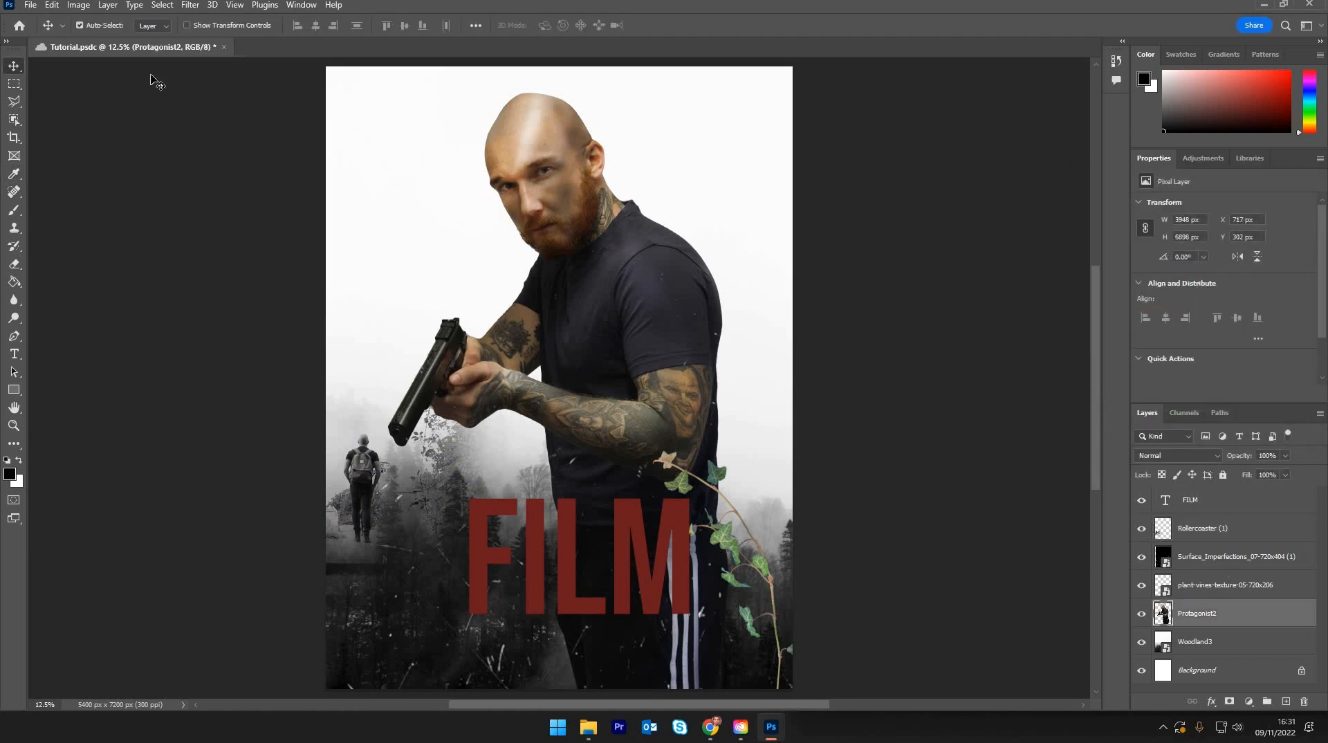
left_click(78, 5)
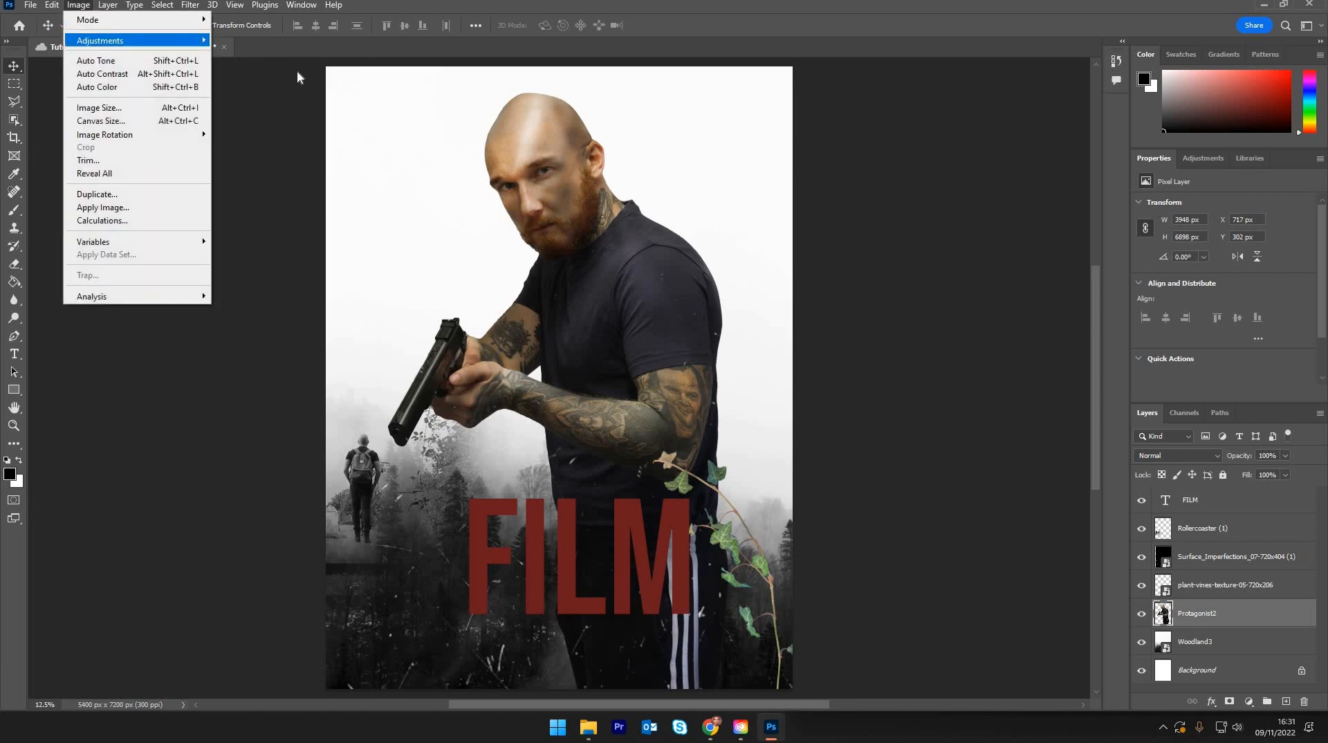
mouse_move(137, 40)
left_click(280, 66)
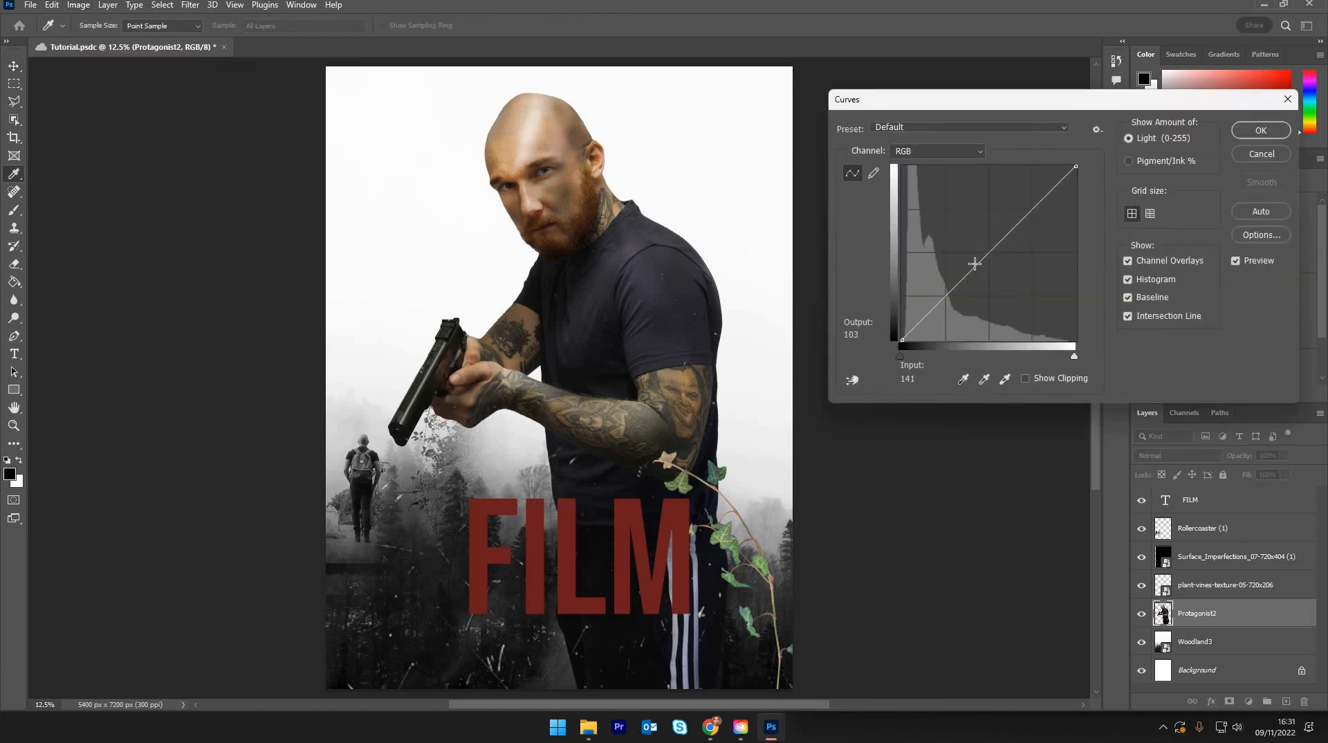
left_click(952, 279)
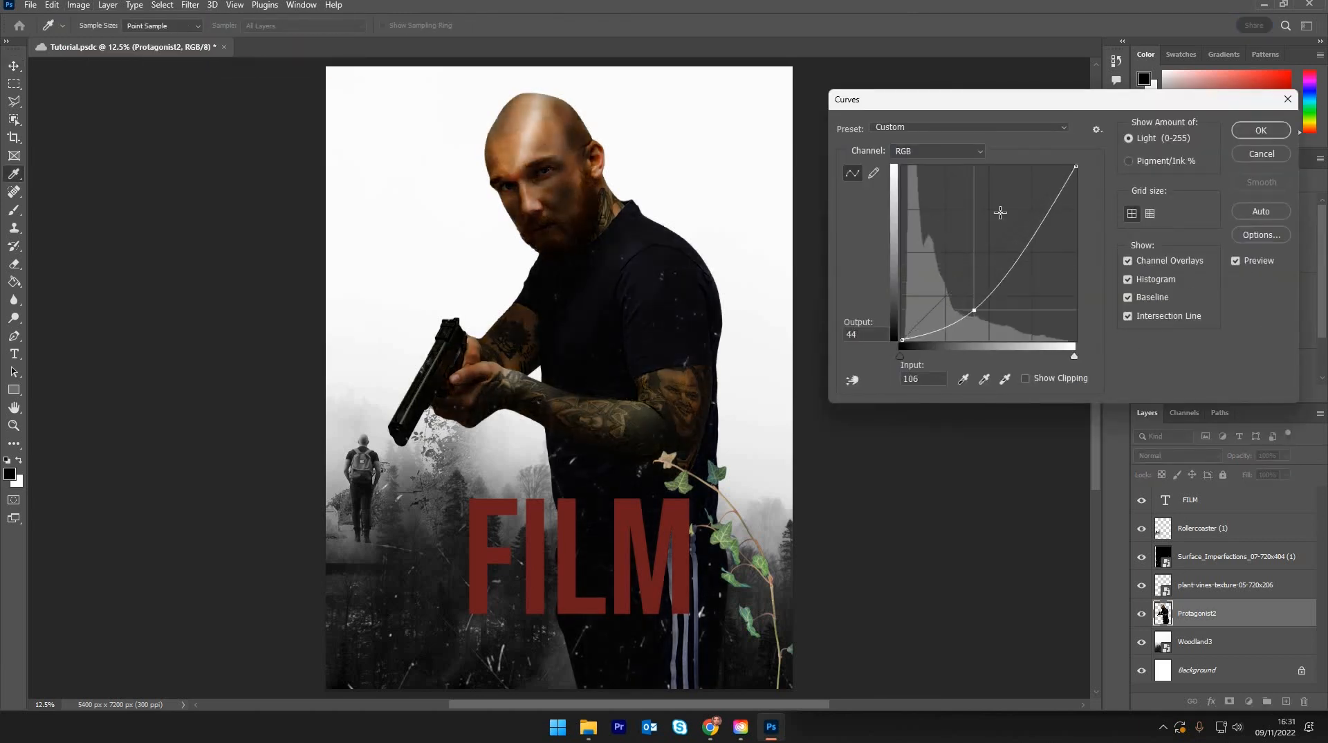
left_click_drag(999, 222, 984, 225)
left_click_drag(951, 299, 944, 290)
left_click_drag(983, 225, 997, 244)
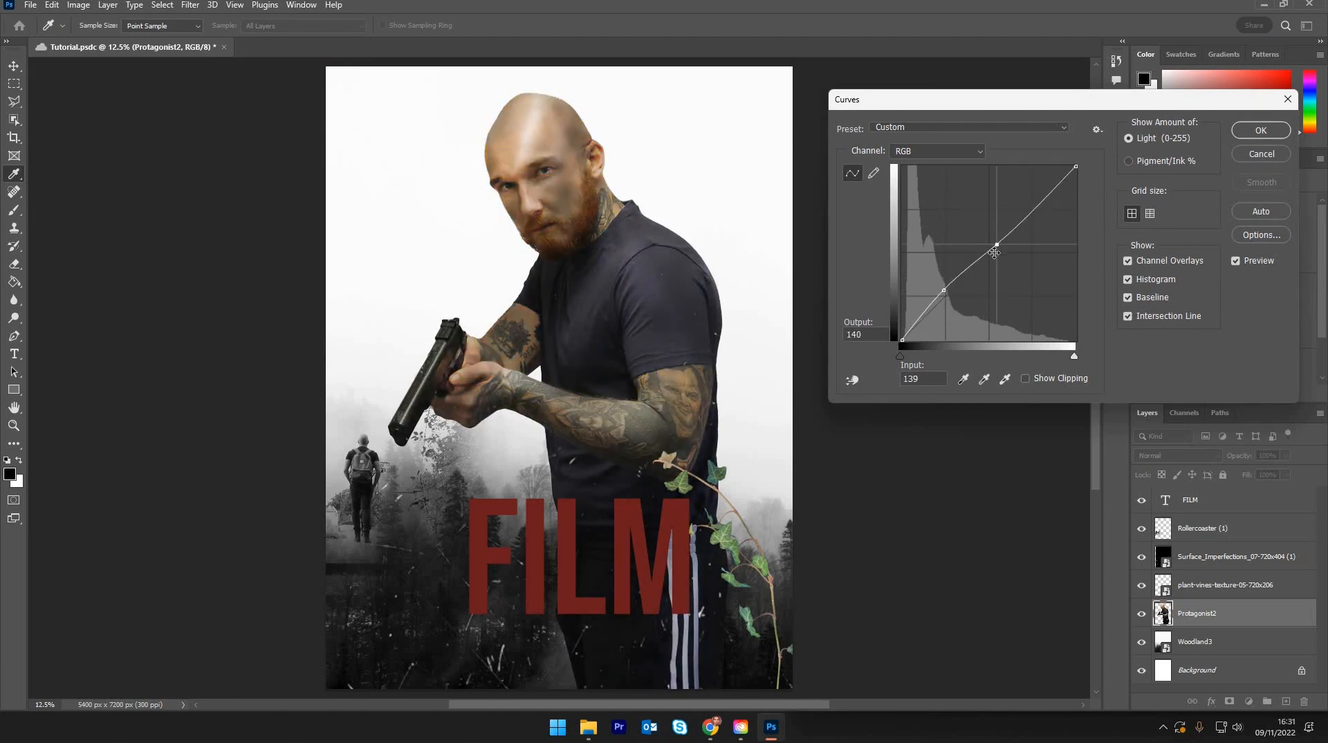
left_click_drag(943, 290, 958, 309)
left_click_drag(996, 244, 988, 228)
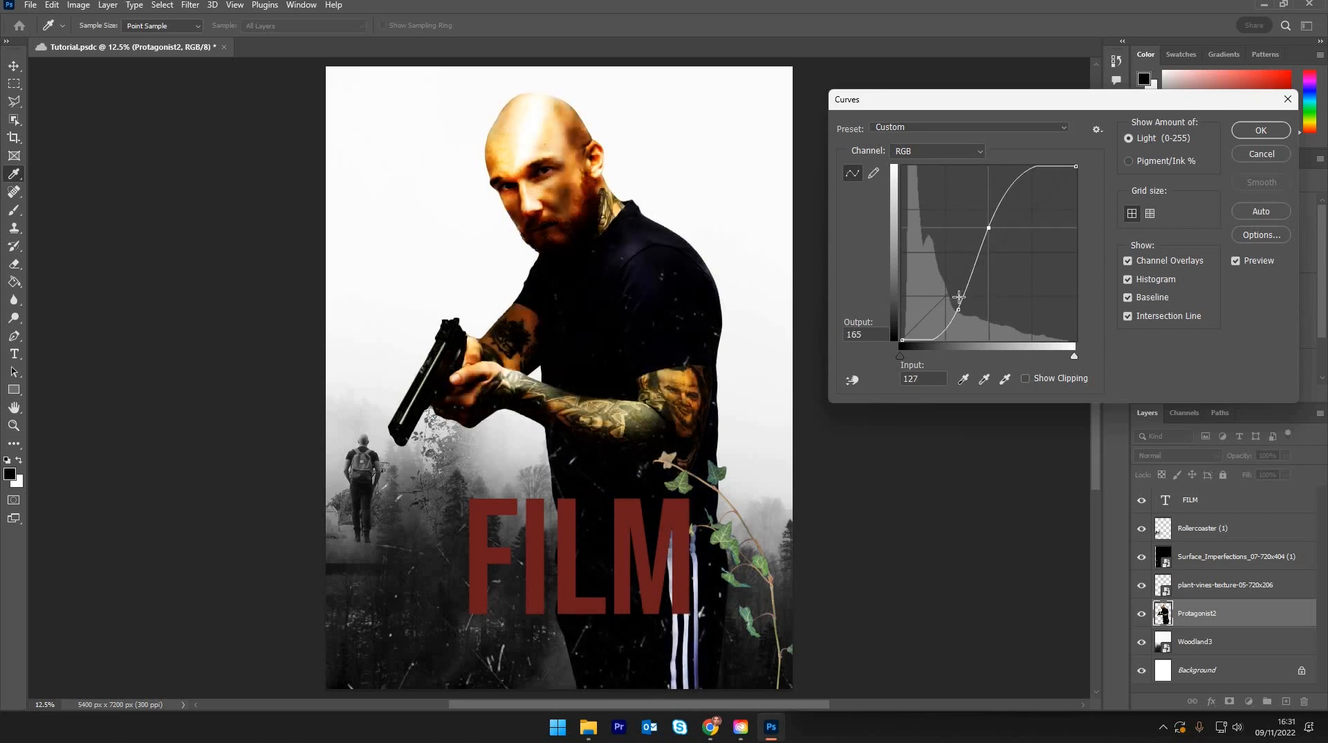
left_click_drag(958, 309, 944, 281)
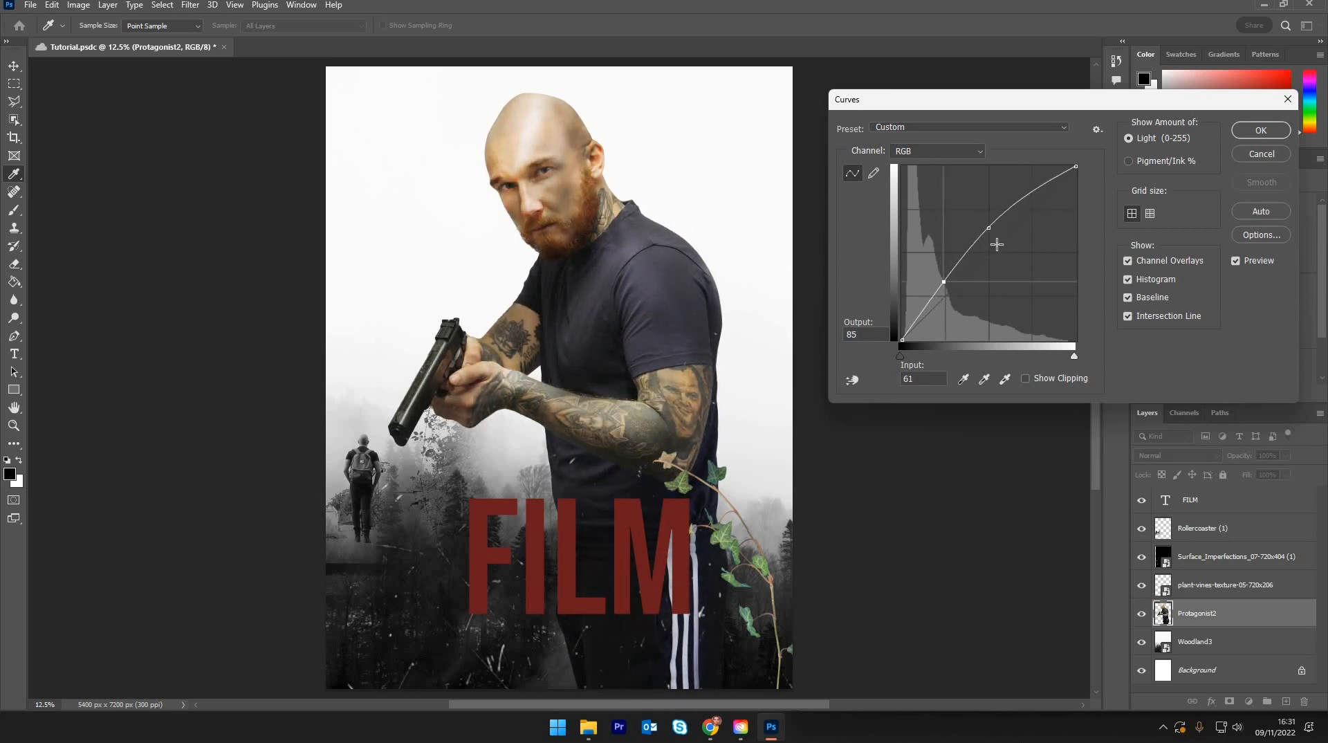
left_click_drag(989, 228, 983, 226)
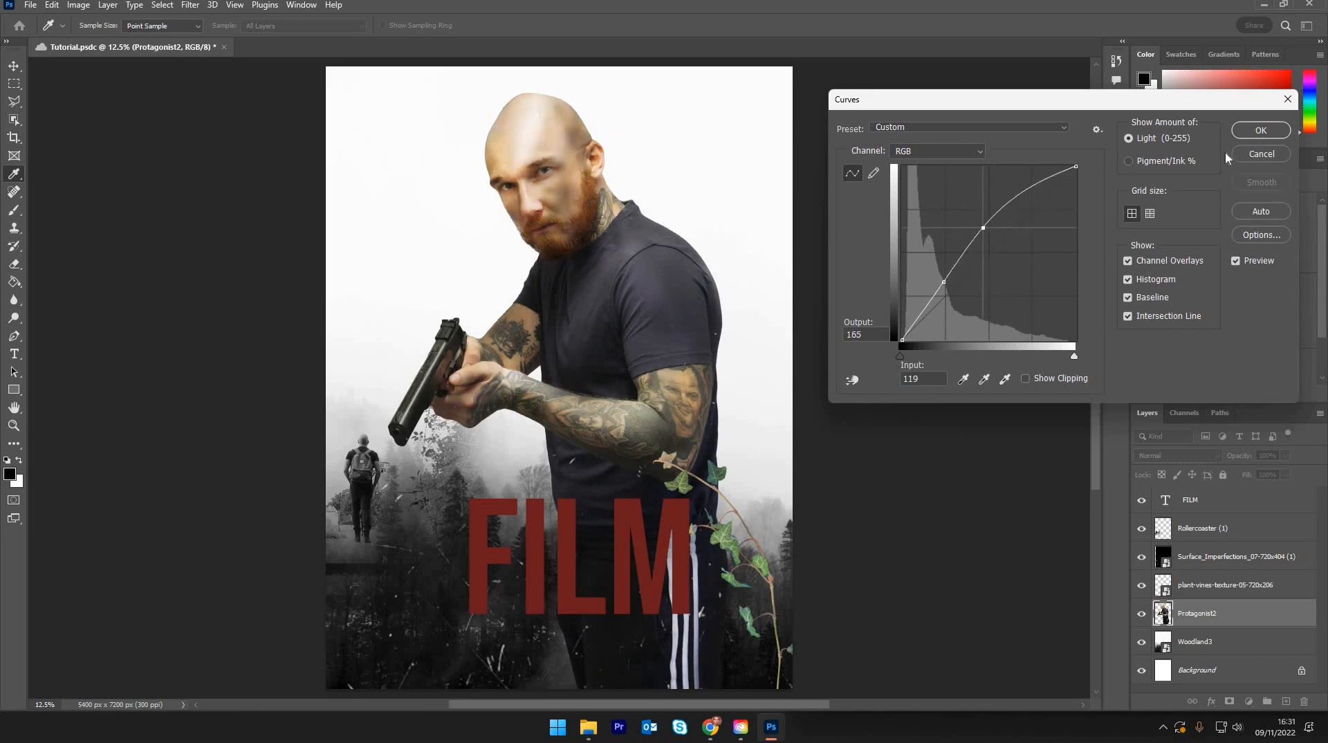
key("Return")
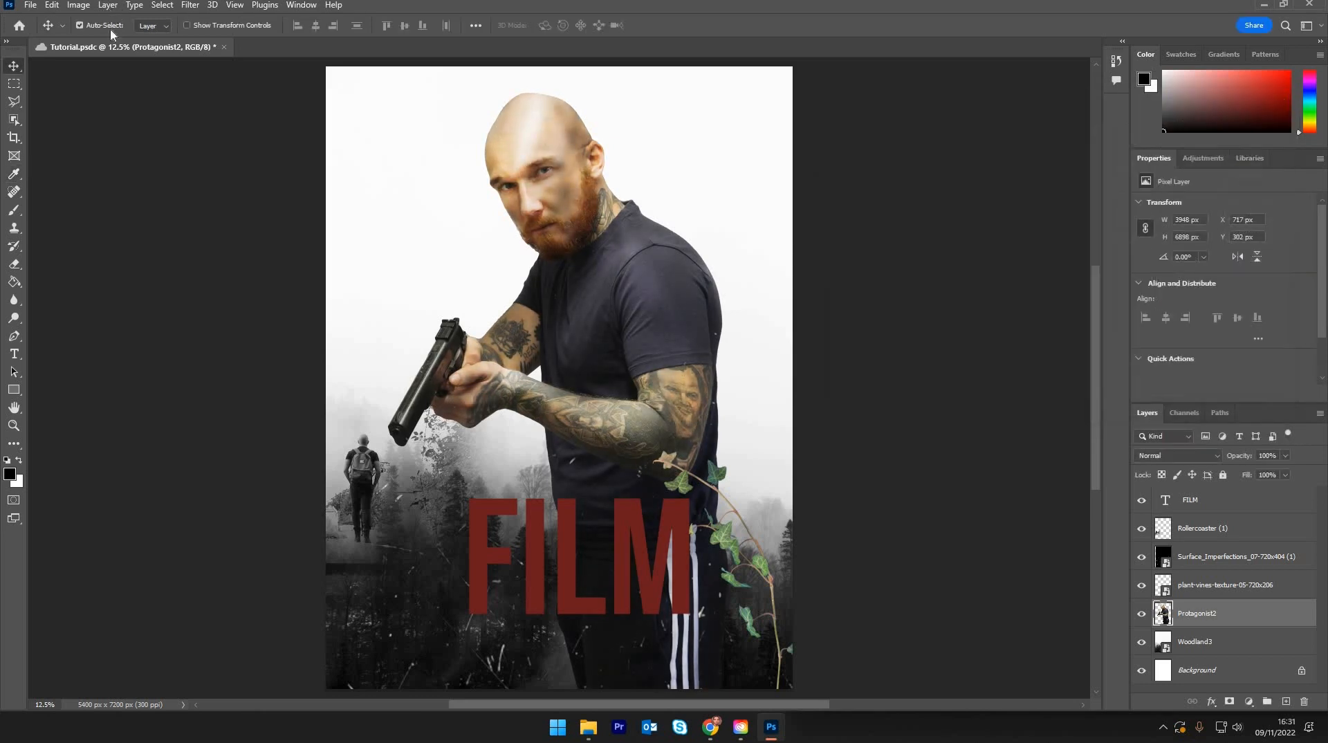
Step: Warm the protagonist's midtones with Color Balance, setting Magenta–Green to -35 and Yellow–Blue to -40
left_click(108, 5)
mouse_move(78, 5)
mouse_move(159, 40)
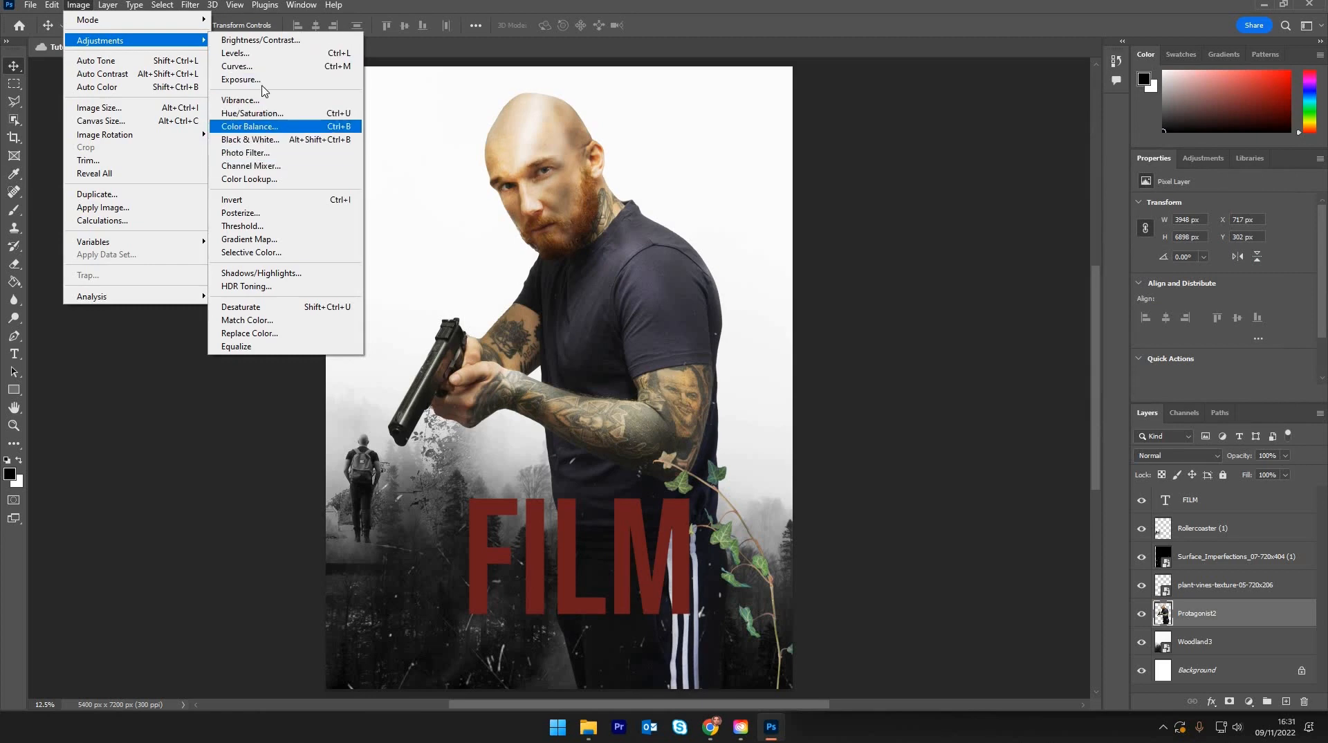
left_click(262, 127)
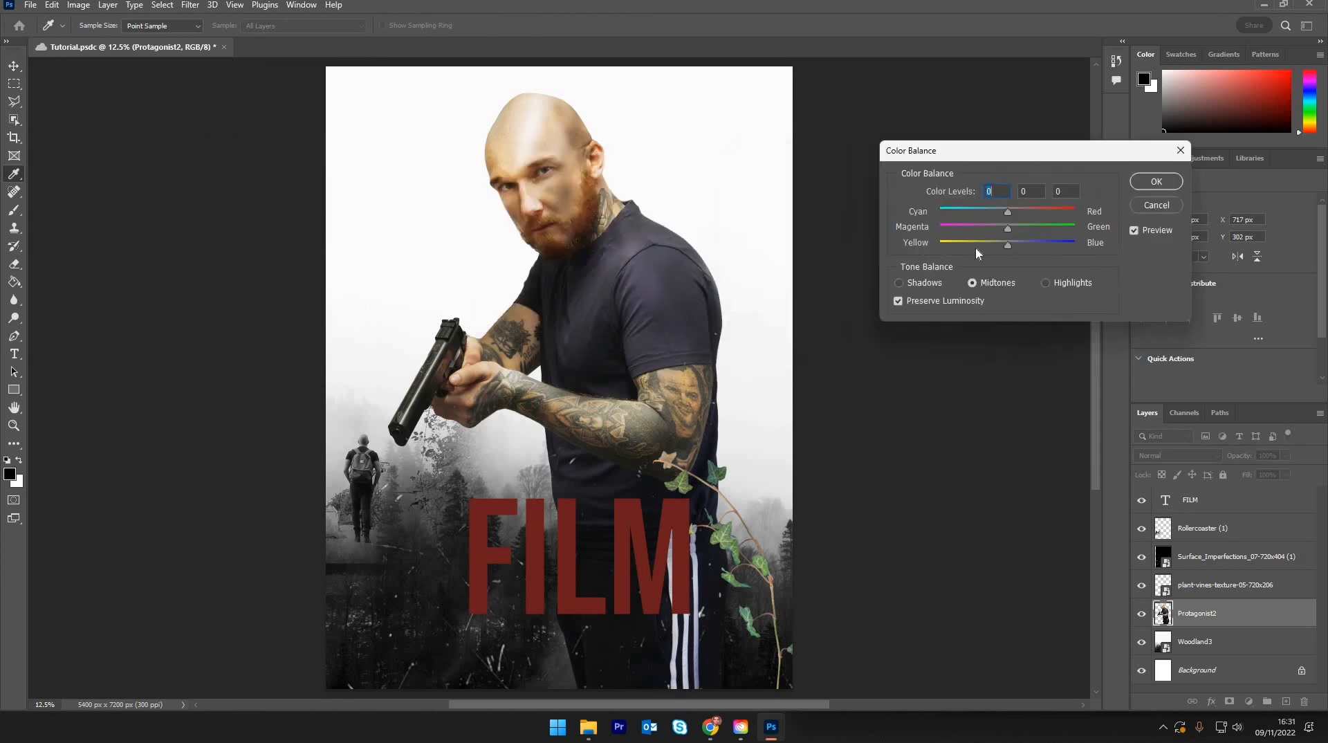
left_click_drag(975, 246, 981, 245)
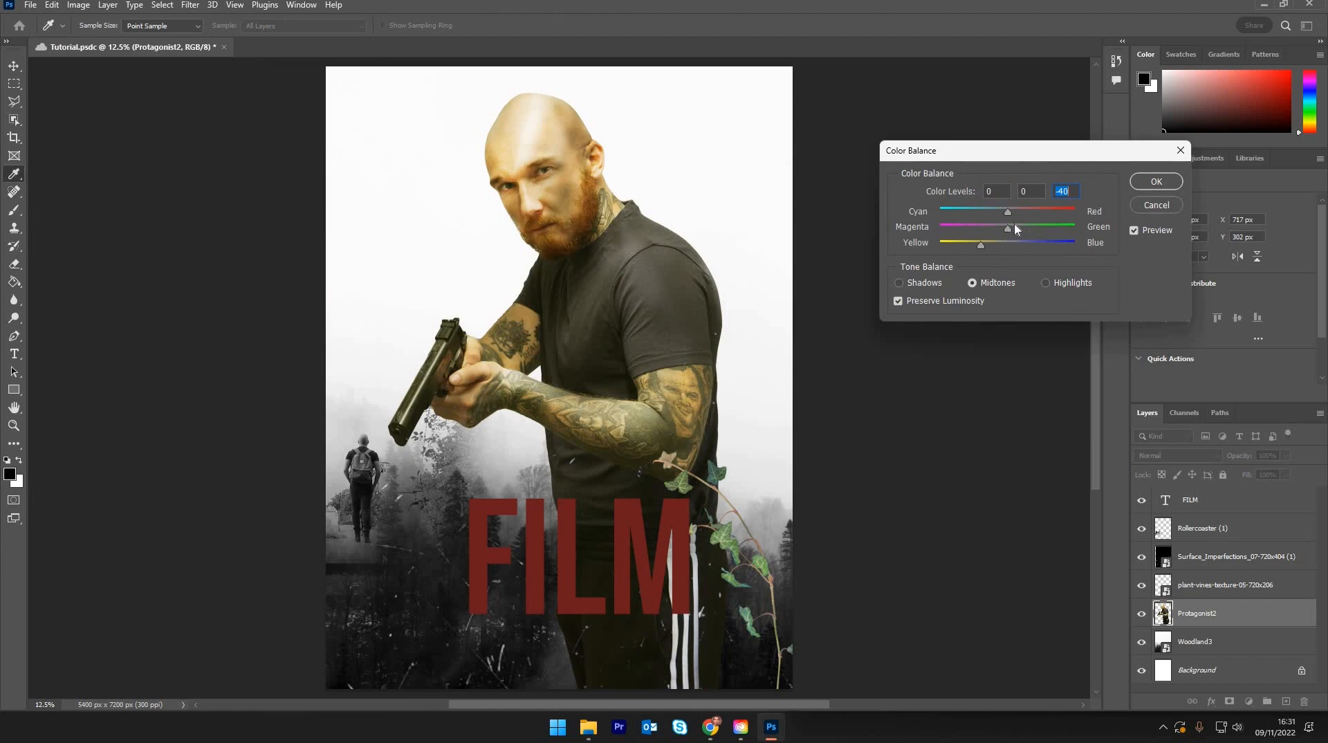
left_click_drag(1009, 227, 984, 226)
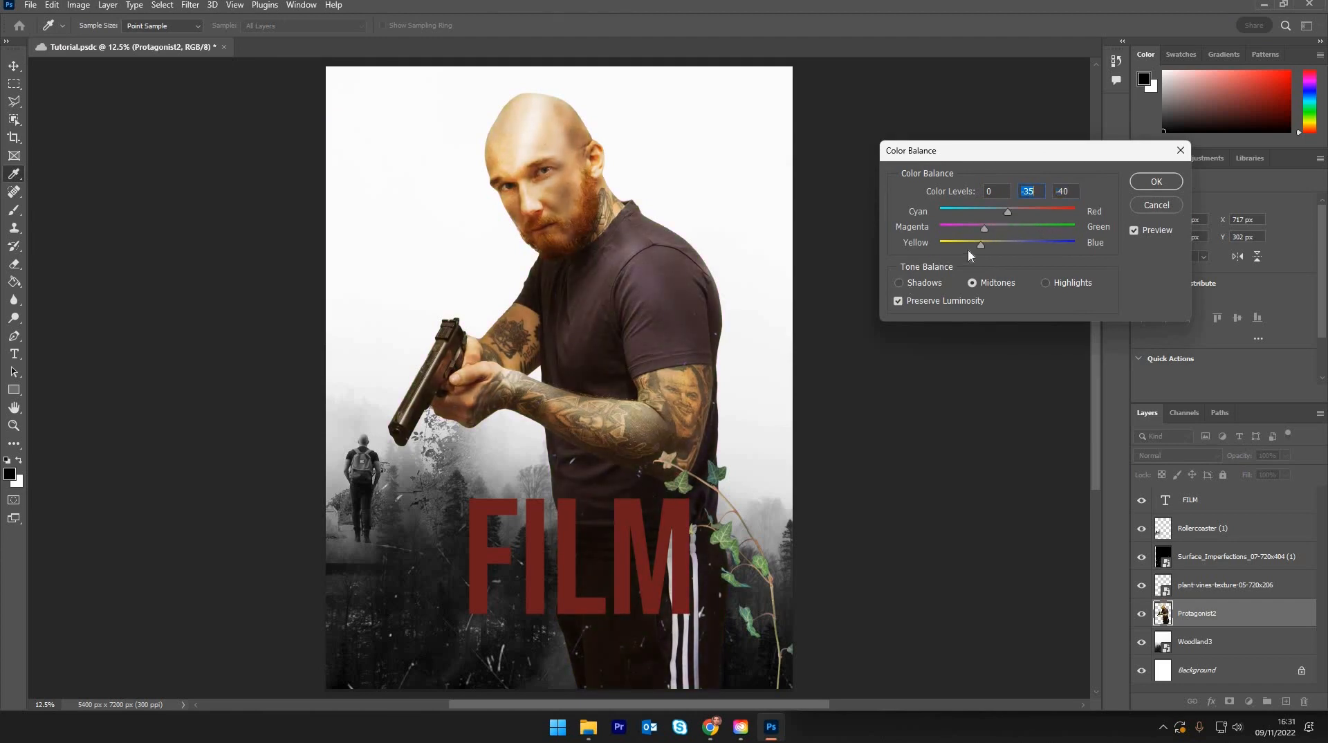
Step: Cool the protagonist's shadows in Color Balance with levels -69, -4 and +29, apply the adjustment and save the document
left_click(899, 282)
mouse_move(1011, 249)
left_mouse_down()
mouse_move(1036, 247)
mouse_move(1006, 238)
left_mouse_up()
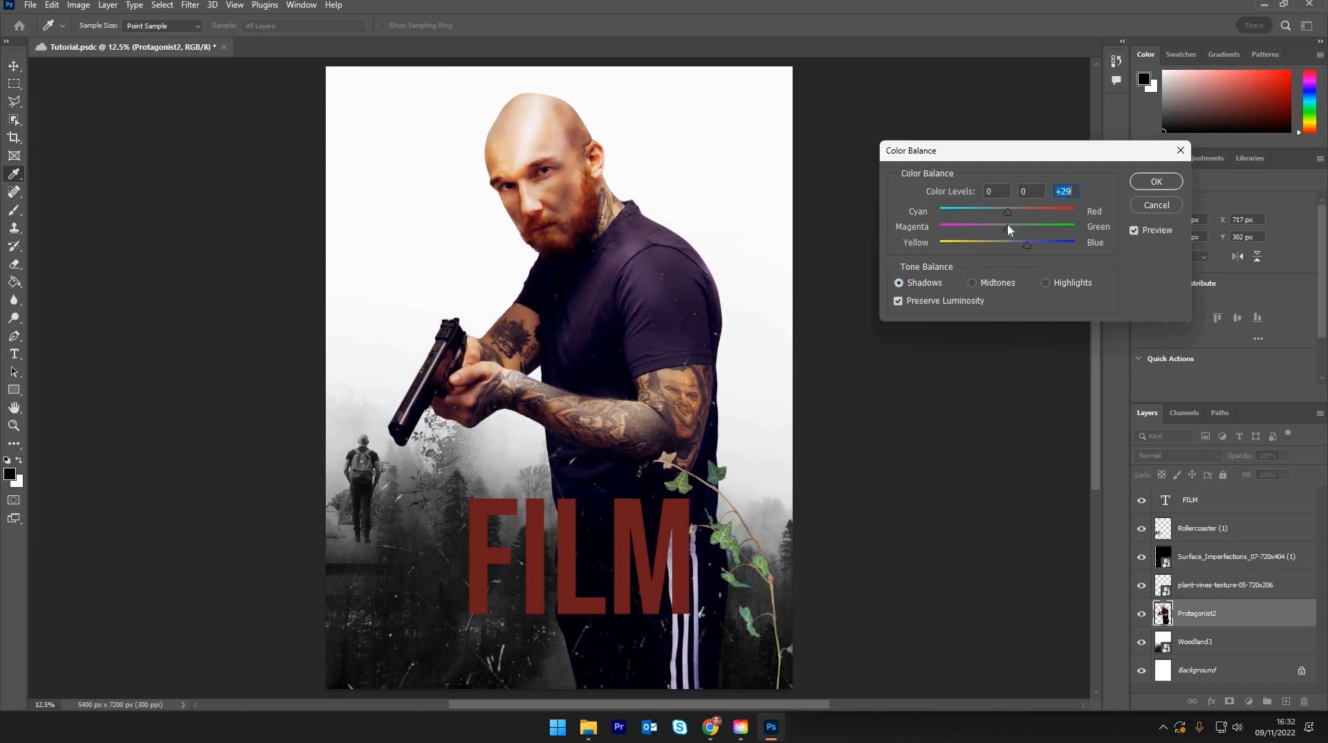
left_click(1038, 228)
key("shift+Tab")
left_click(994, 218)
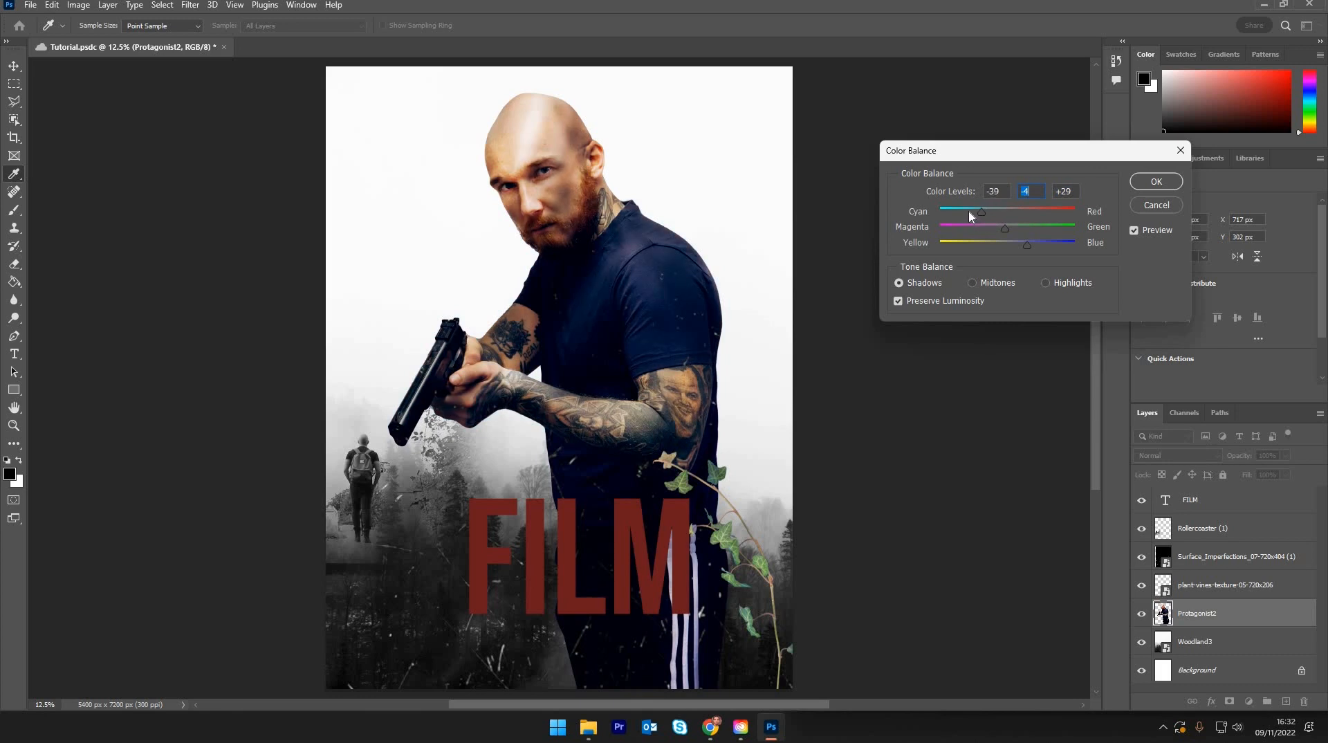
left_click(963, 209)
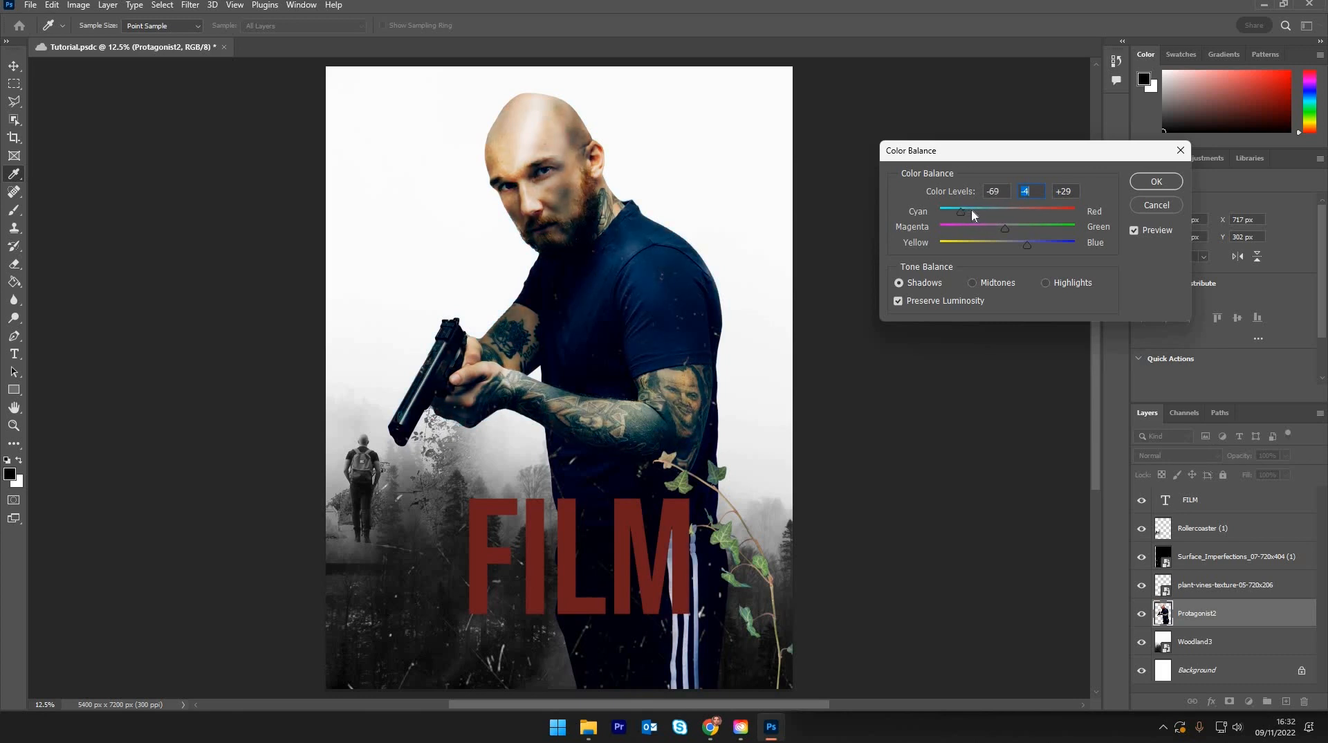
left_click(1156, 181)
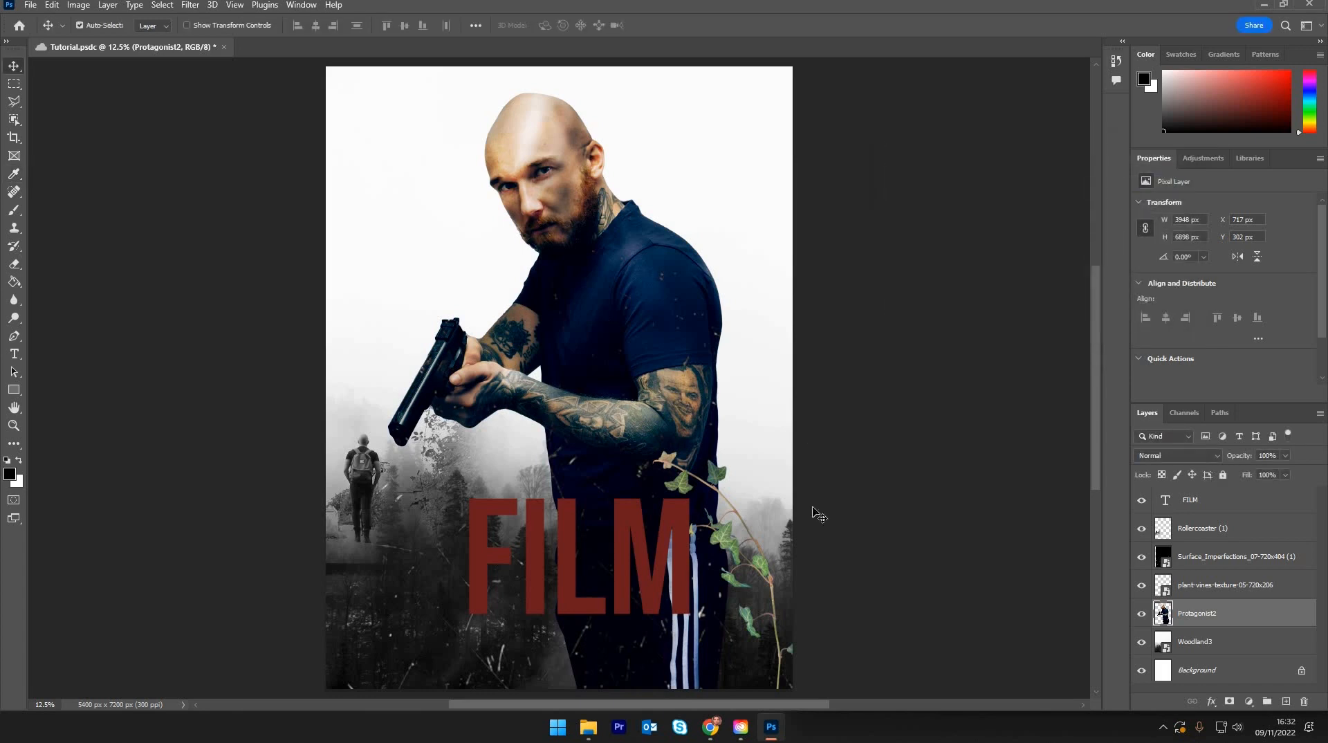
key("ctrl+s")
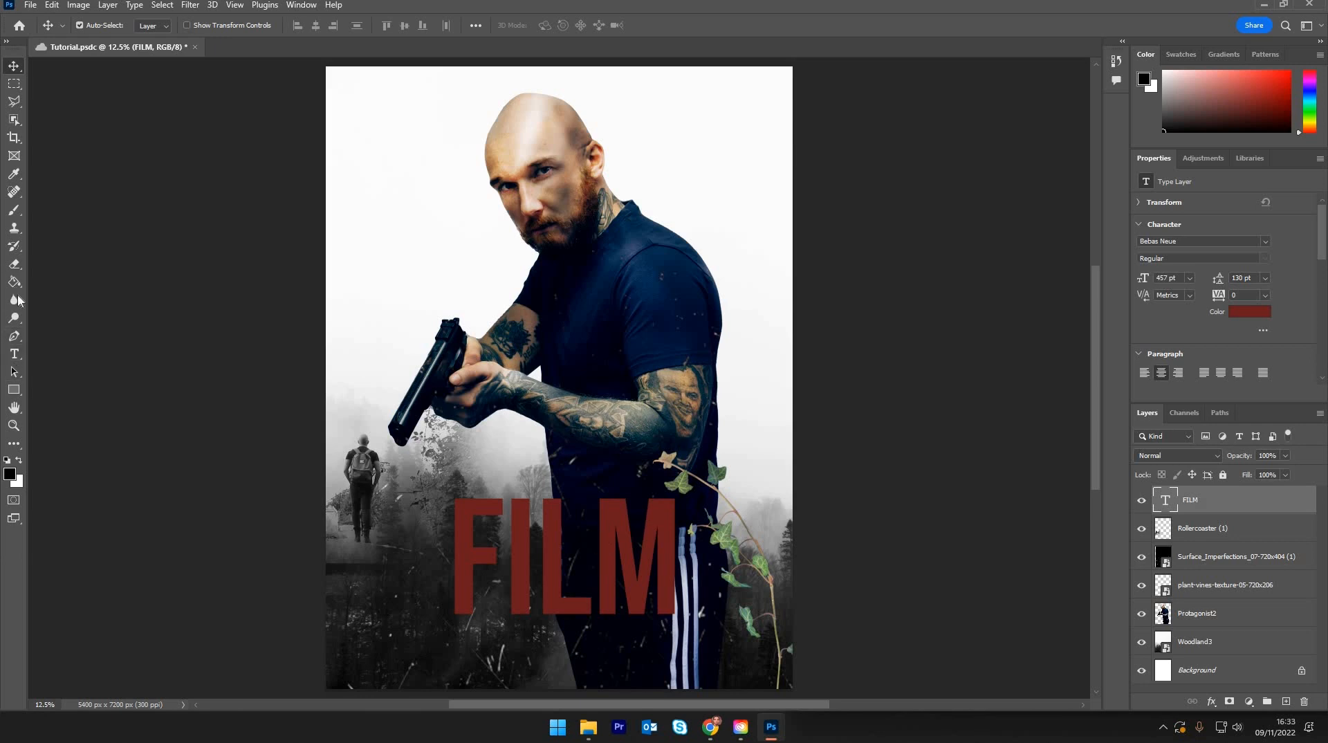
Step: Create a text box across the poster above the protagonist's head with the Type tool and set the font size to 93 pt
left_click(14, 353)
left_click_drag(459, 82, 733, 116)
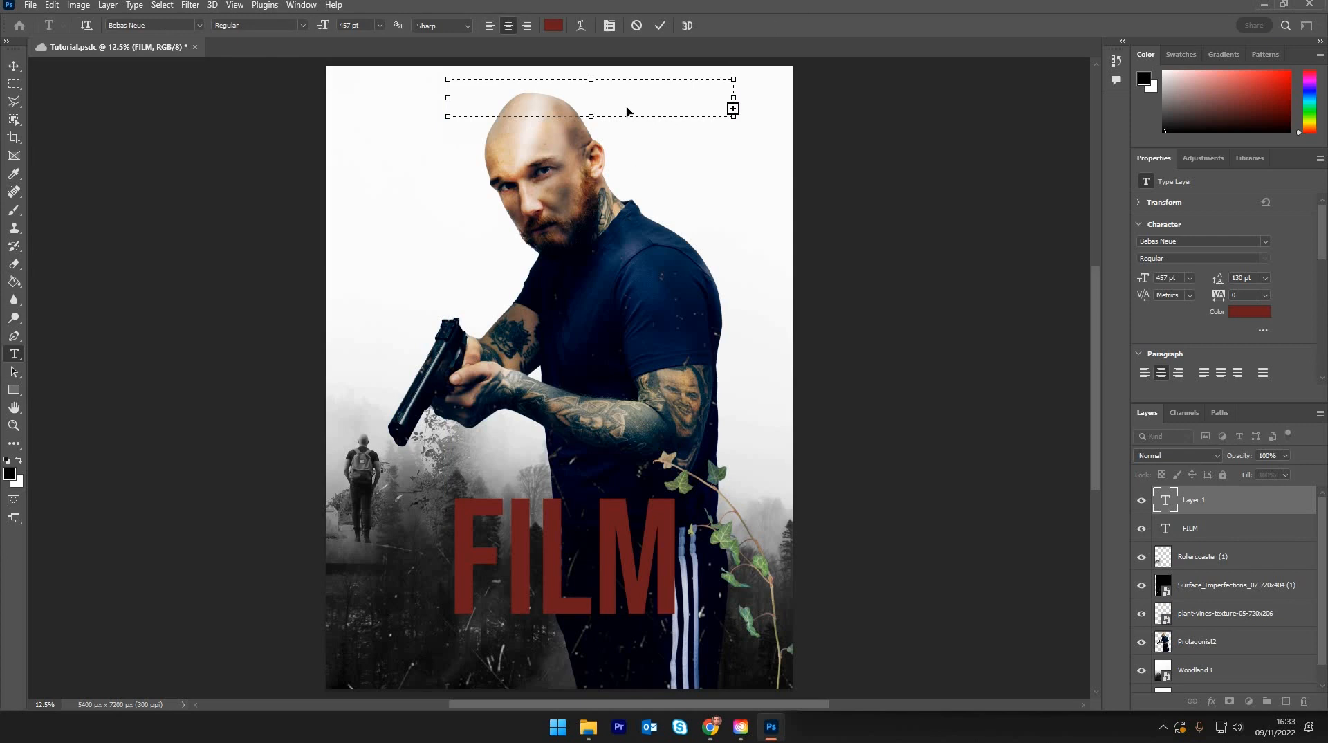
left_click_drag(328, 26, 51, 33)
Step: Delete the leftover Lorem Ipsum placeholder text following the tagline
left_click_drag(658, 100, 936, 97)
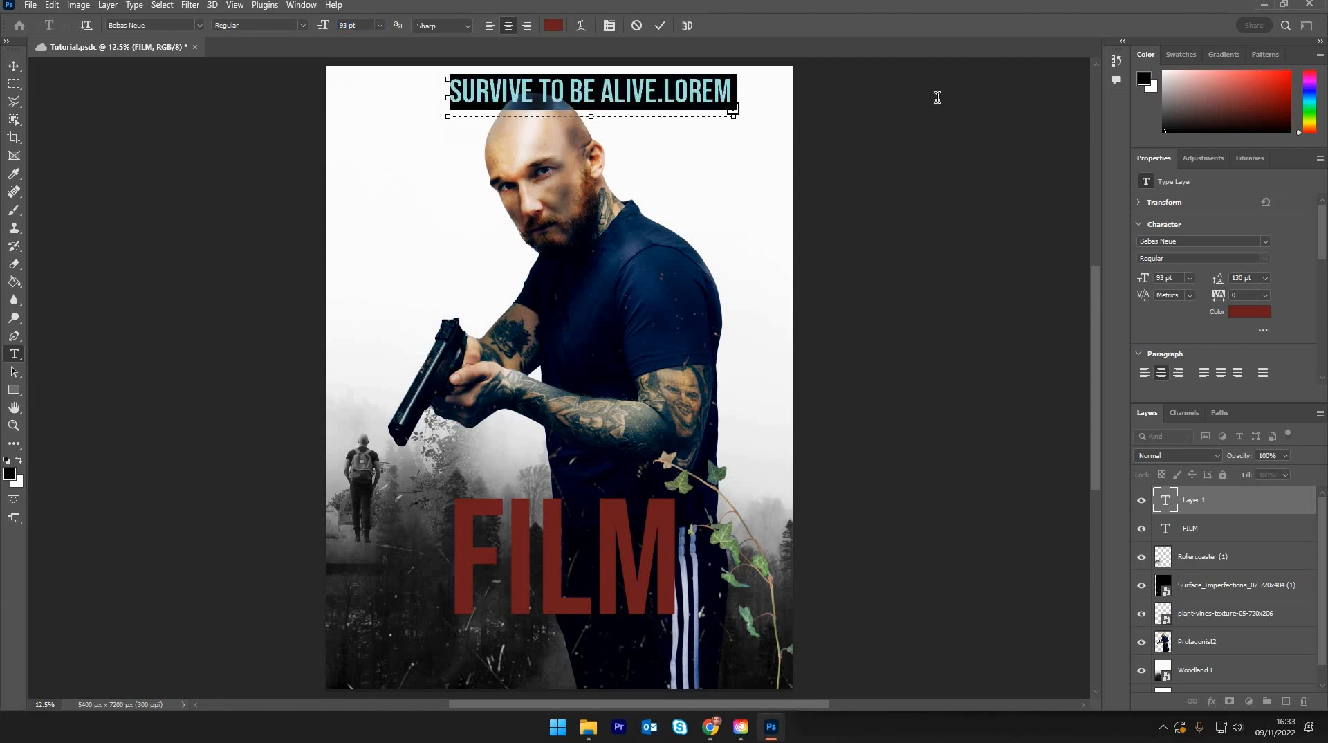
type("IPSUM")
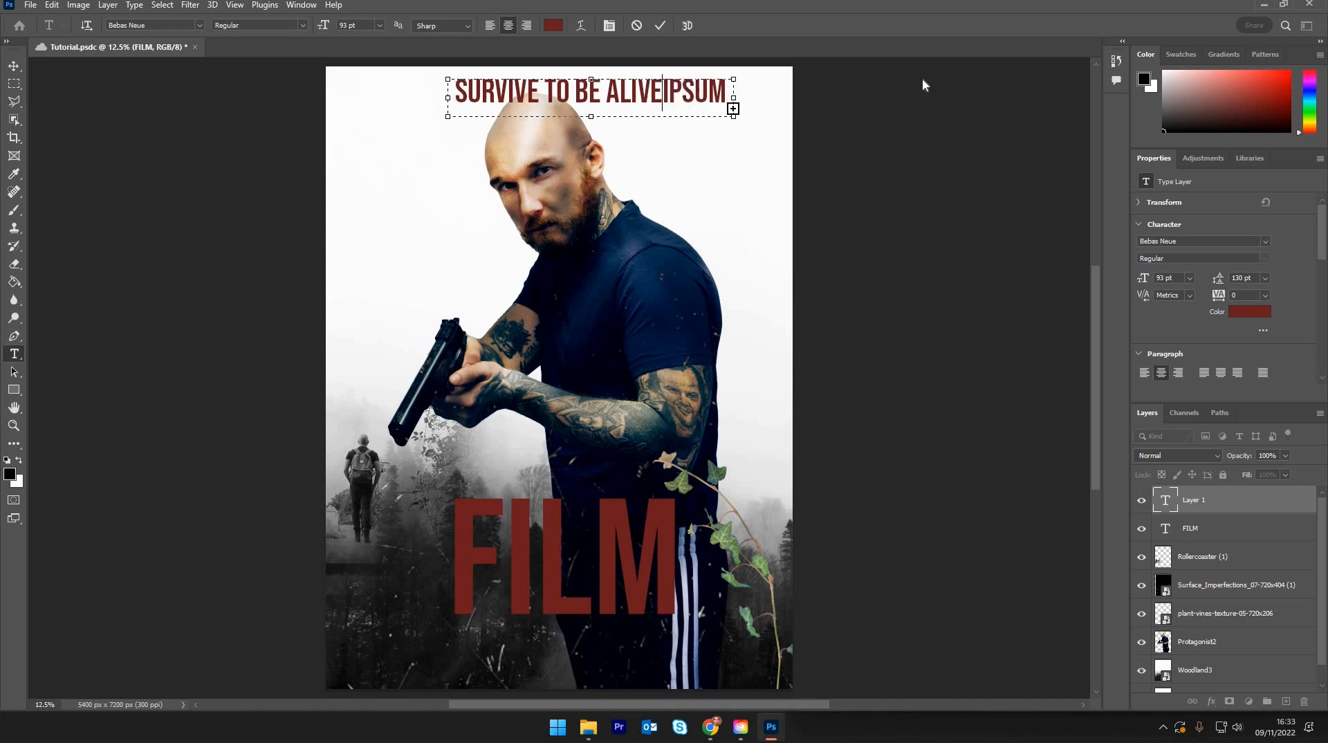
key("Delete")
key("Delete")
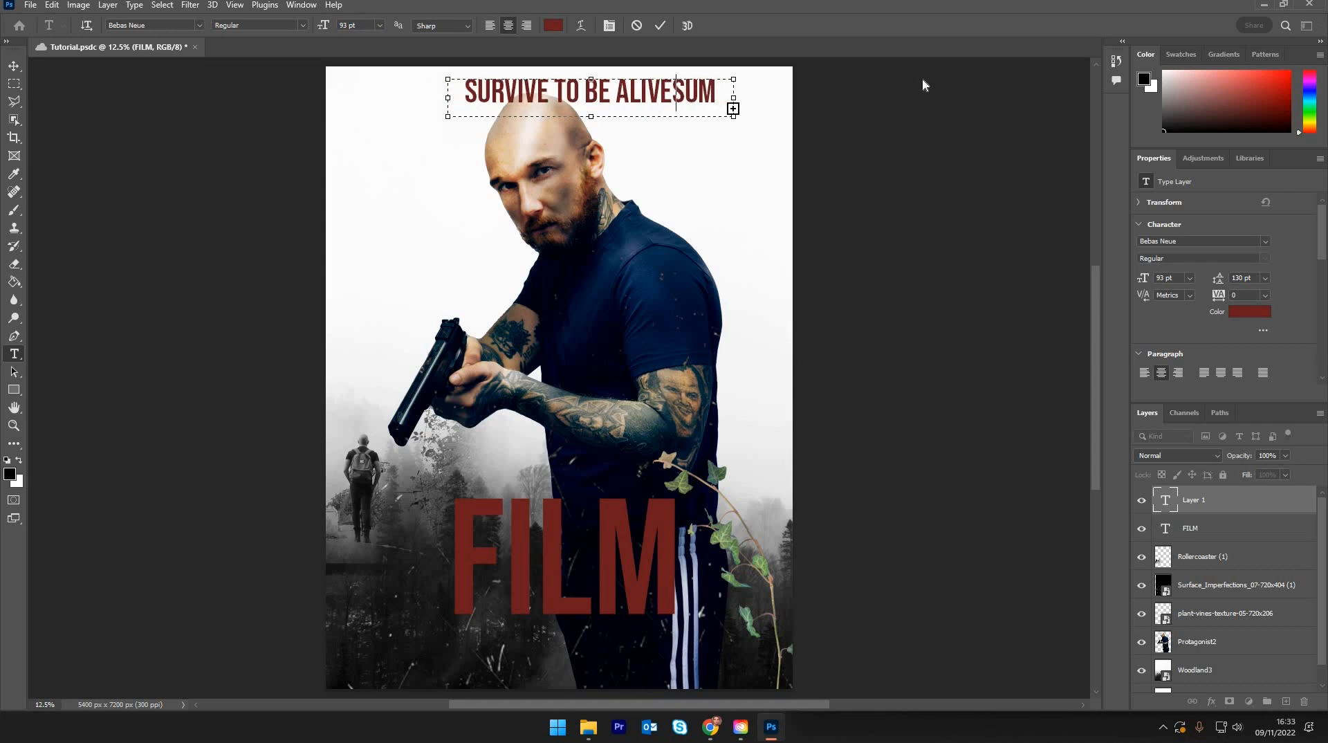
key("Delete")
key("Delete")
key("Delete")
key("Delete")
key("Delete")
key("Delete")
key("Delete")
key("Delete")
key("Delete")
key("Delete")
key("Delete")
key("Delete")
key("Delete")
key("Delete")
key("Delete")
key("Delete")
Step: Replace all the text in the box with the tagline "SURVIVE TO BE ALIVE."
key("ctrl+a")
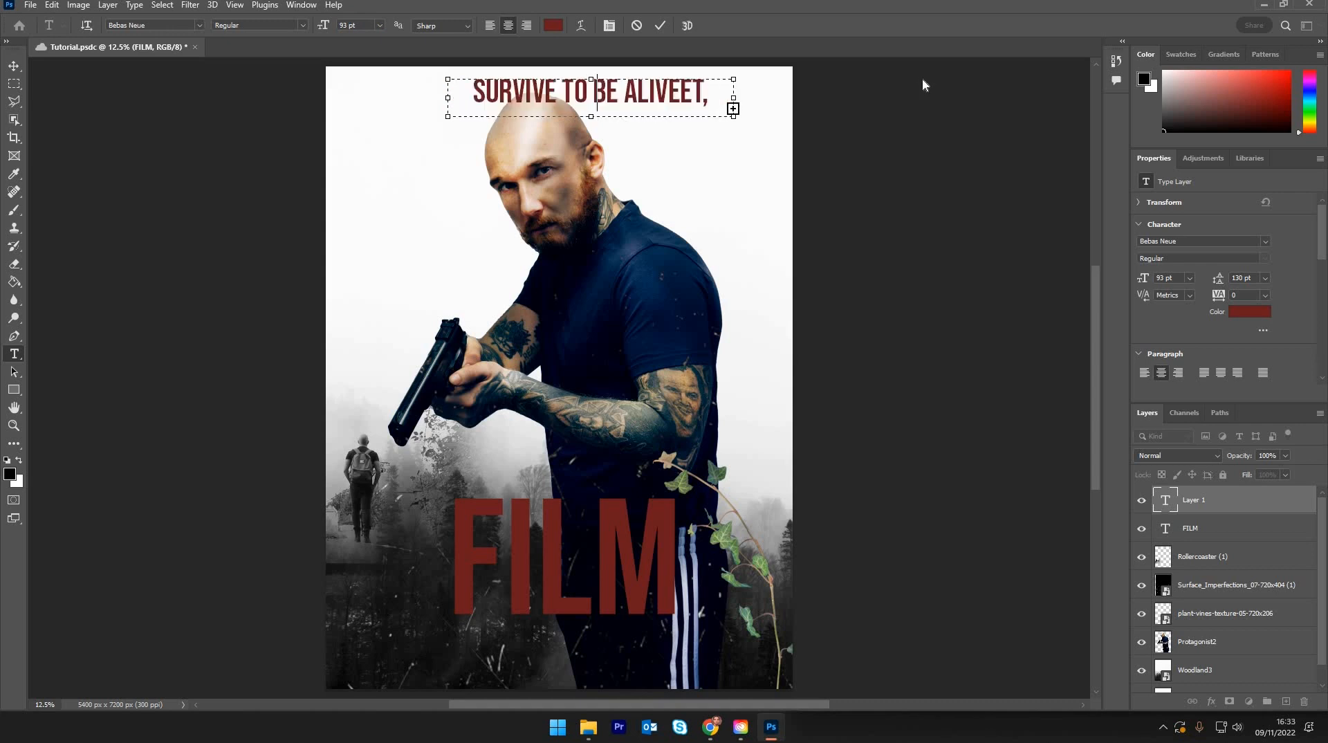
type("SURVICV")
key("BackSpace")
key("BackSpace")
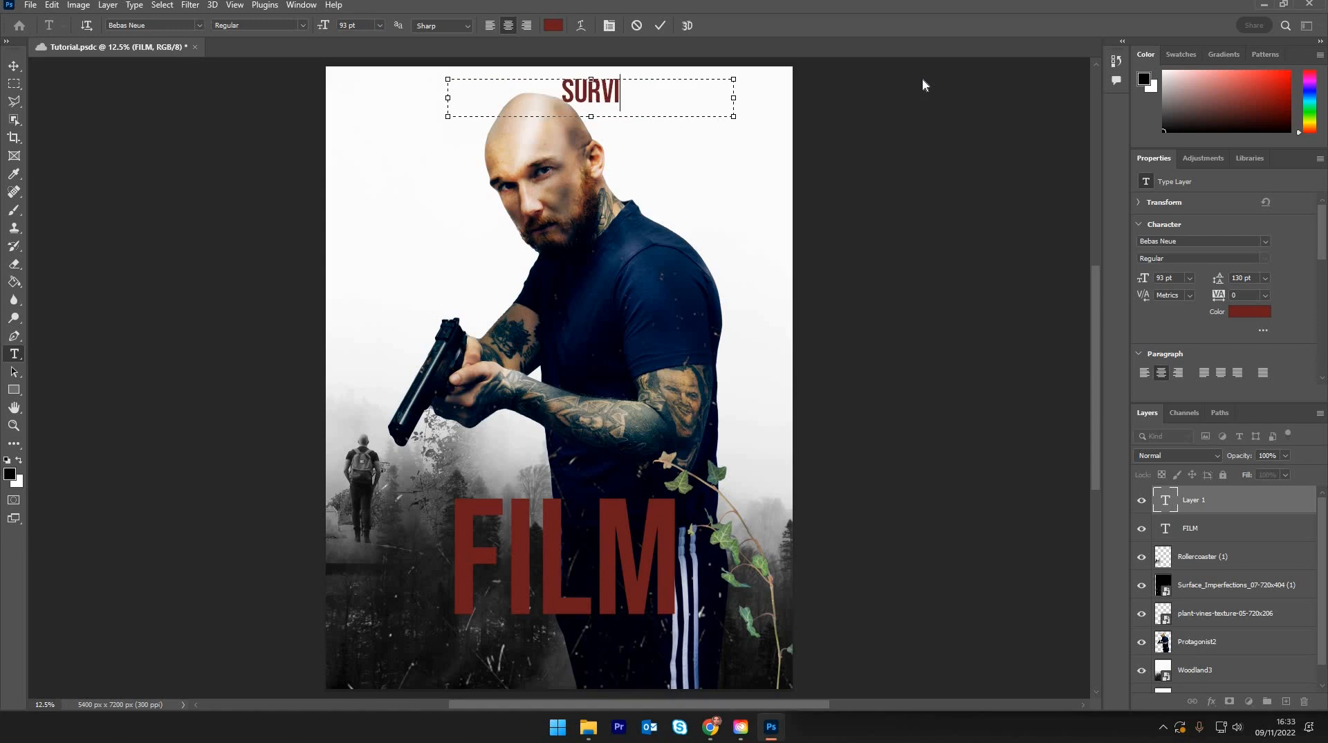
type("VE T")
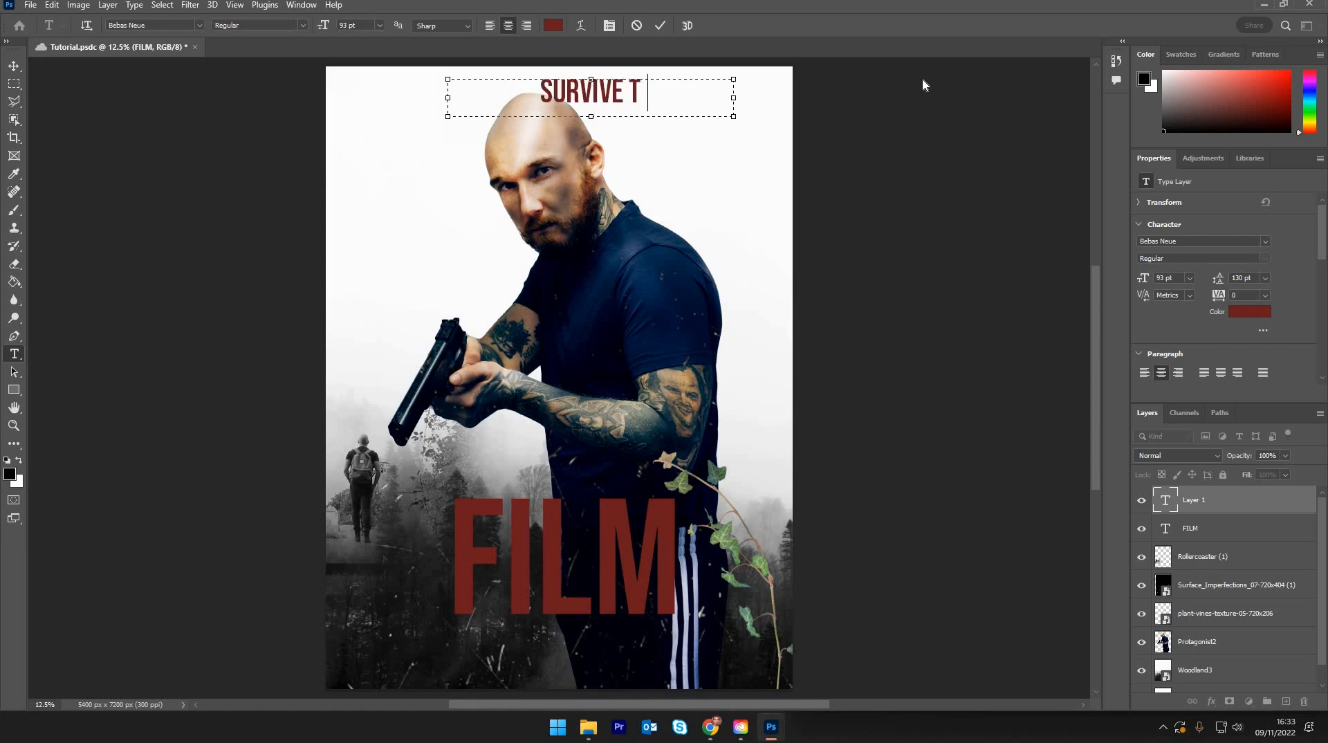
type("O BE ALIVE")
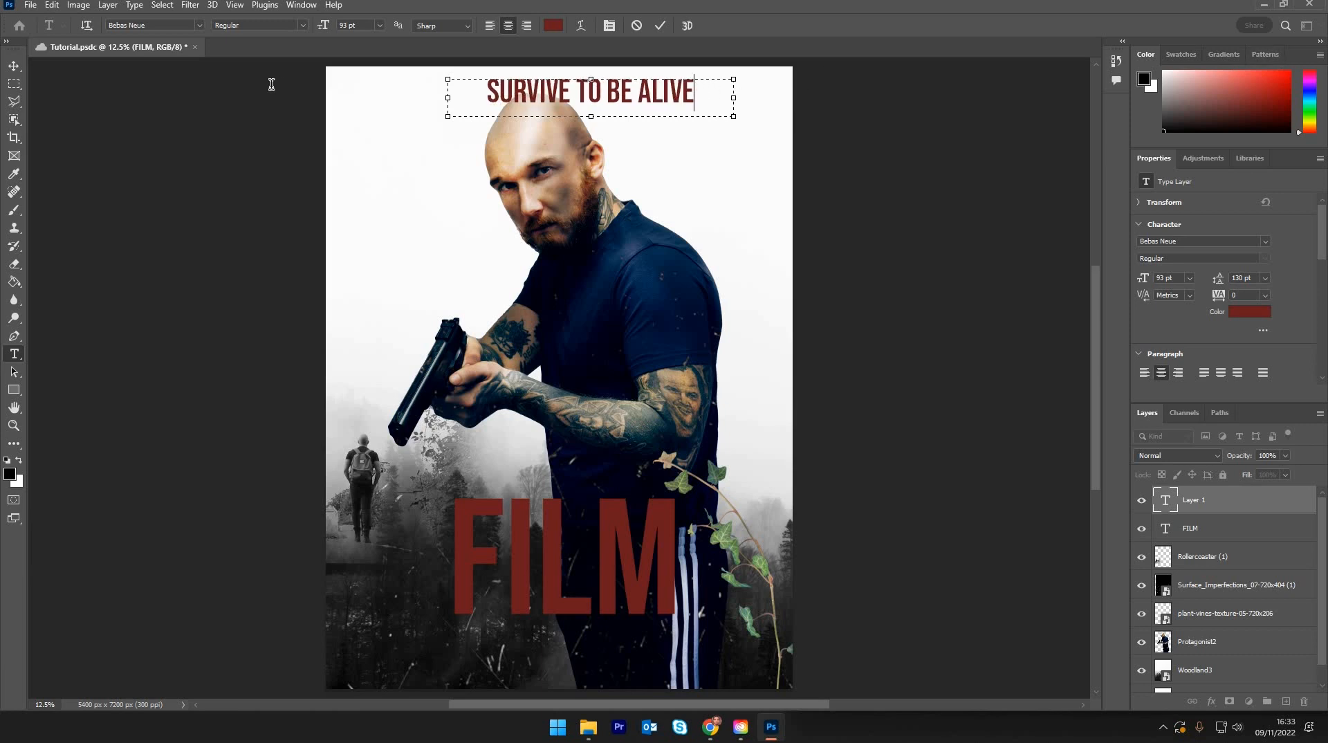
type(".")
Step: Move the tagline text box slightly left and up so it sits roughly centred above the protagonist's head
key("ctrl+a")
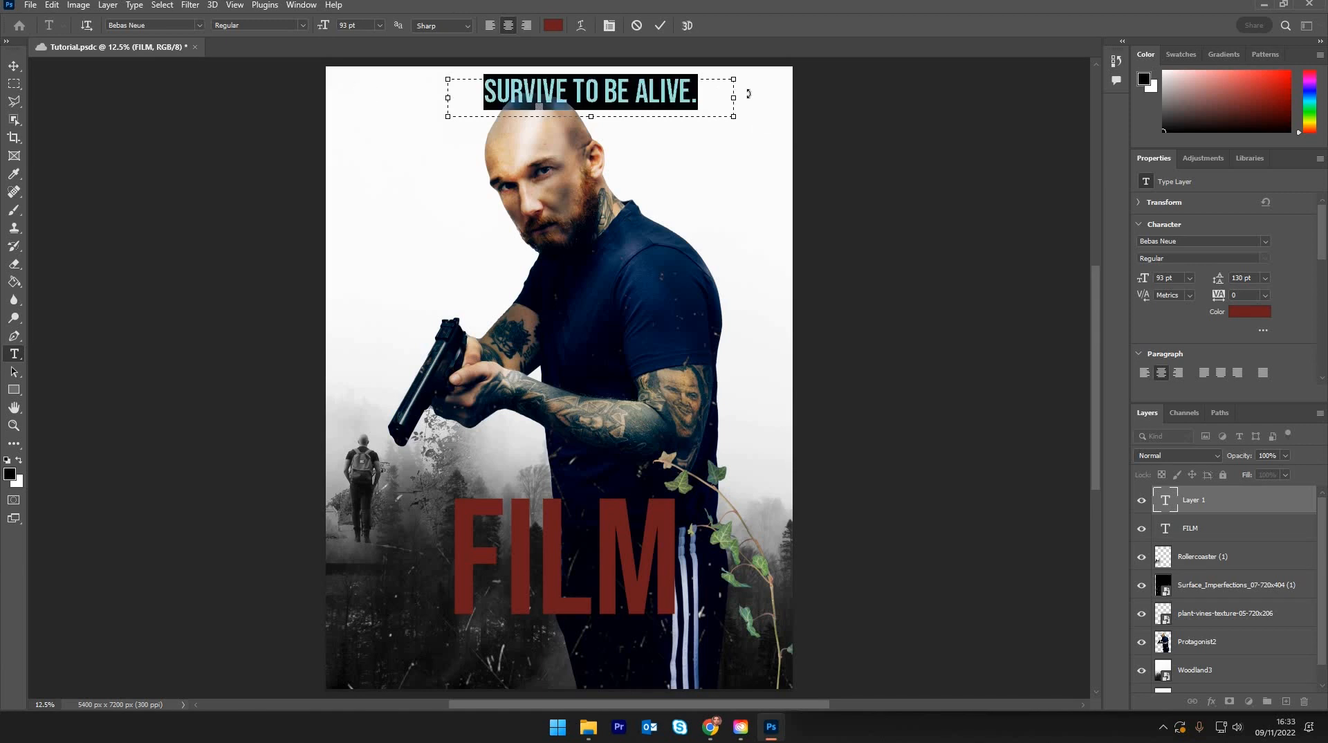
left_click(713, 70)
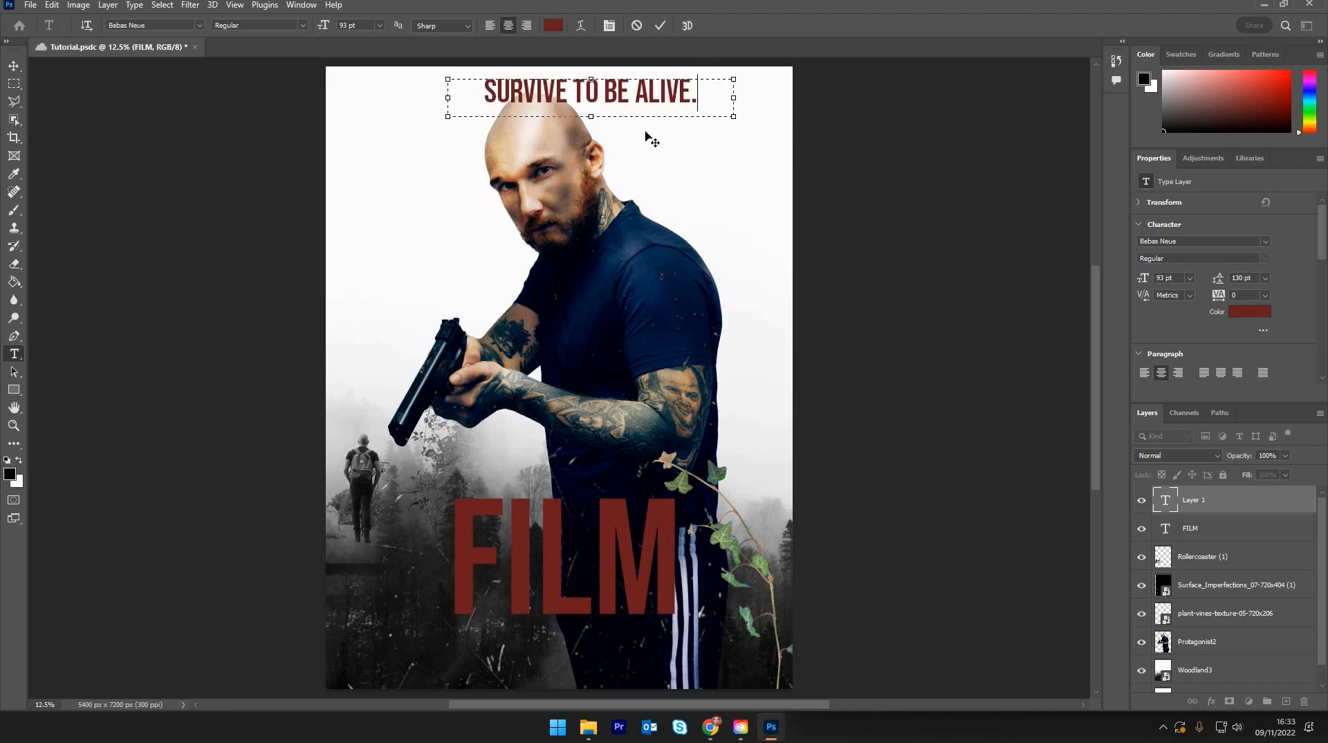
left_click_drag(649, 139, 630, 134)
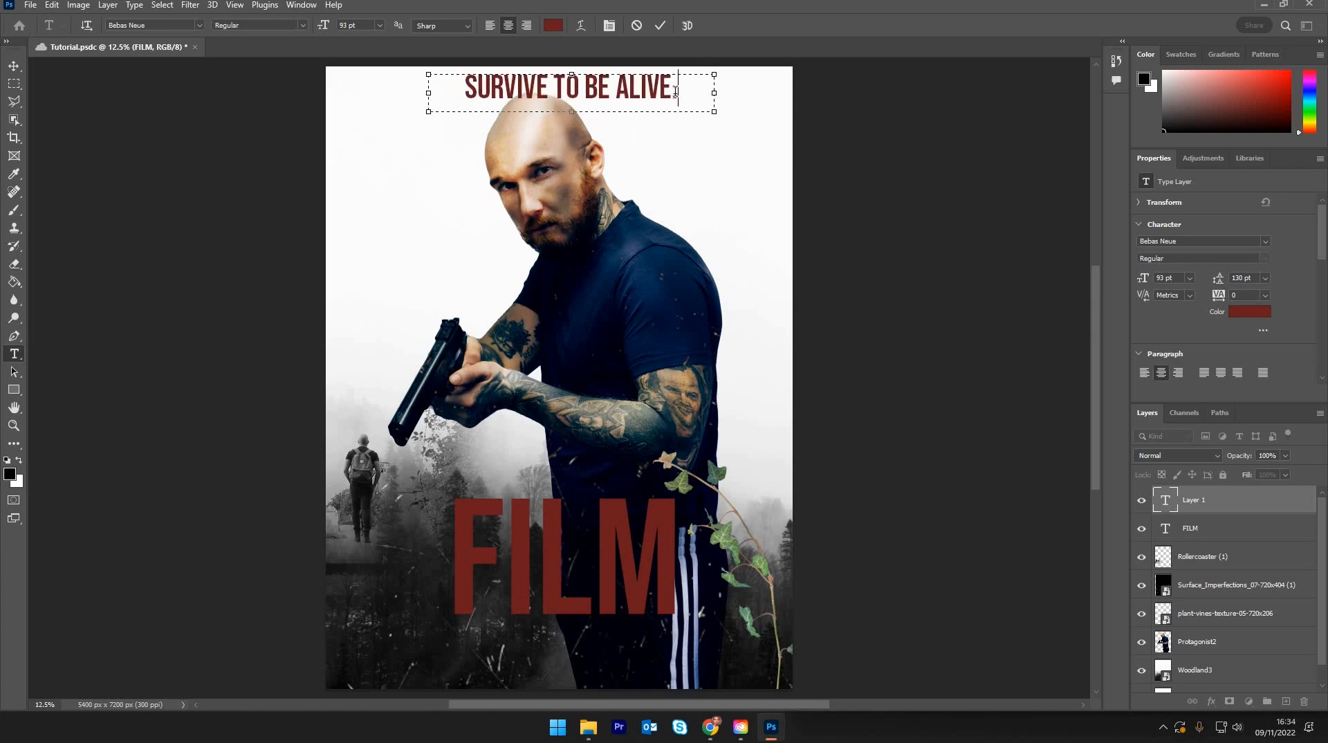
Step: Set the whole tagline to 82 pt and shift its text box slightly to centre it above the protagonist's head
key("ctrl+a")
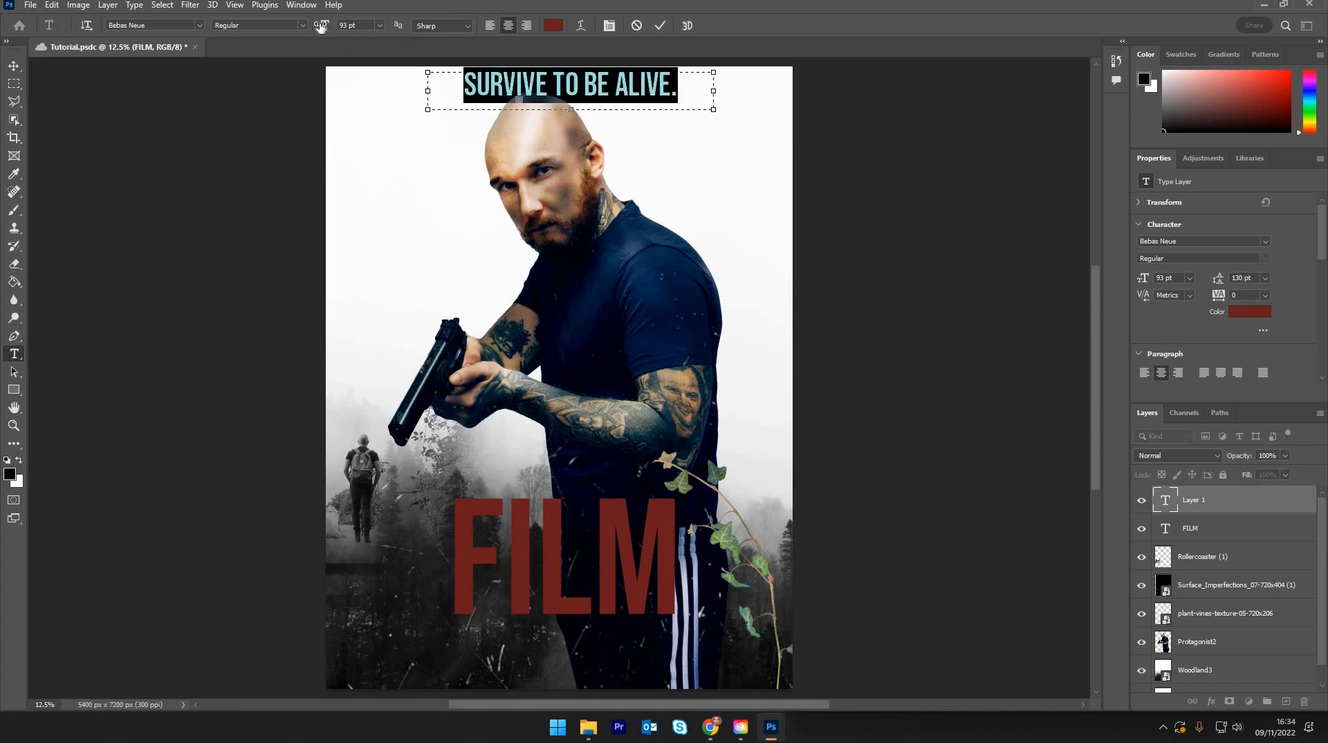
left_click_drag(320, 26, 313, 26)
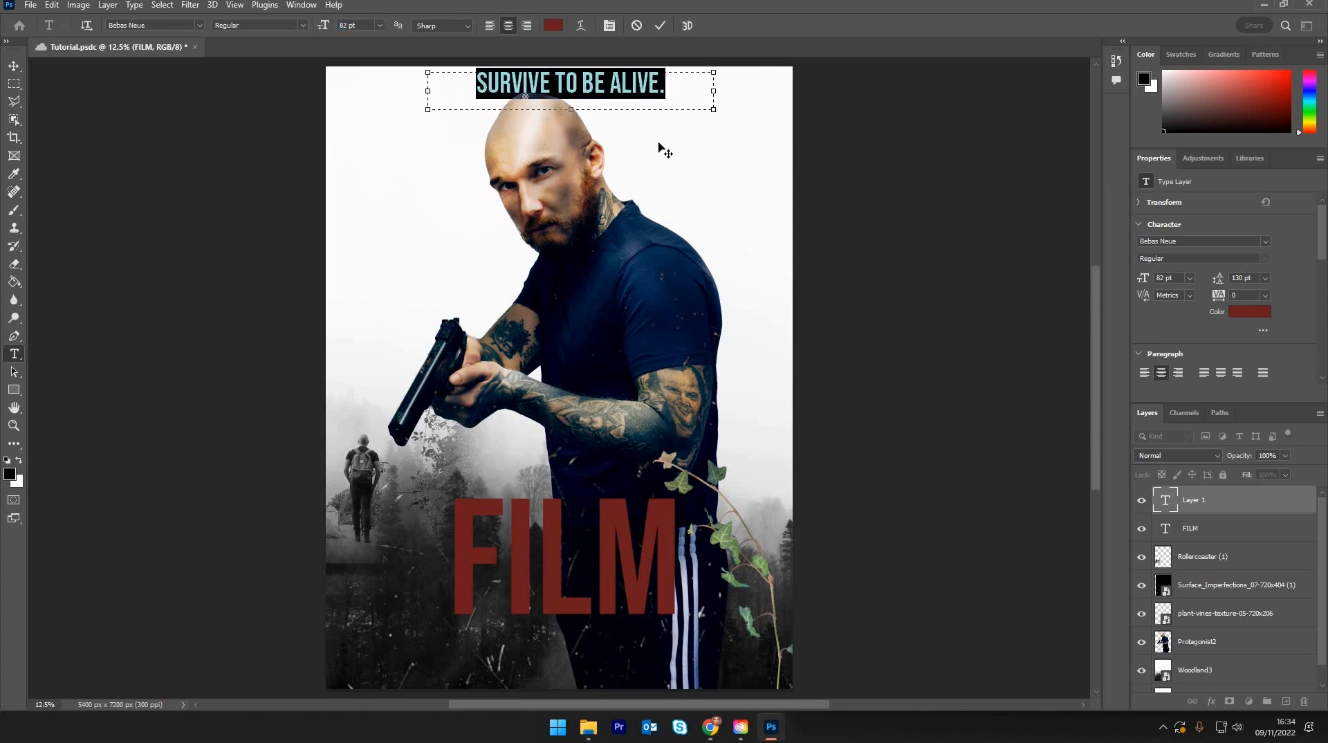
left_click_drag(658, 144, 651, 147)
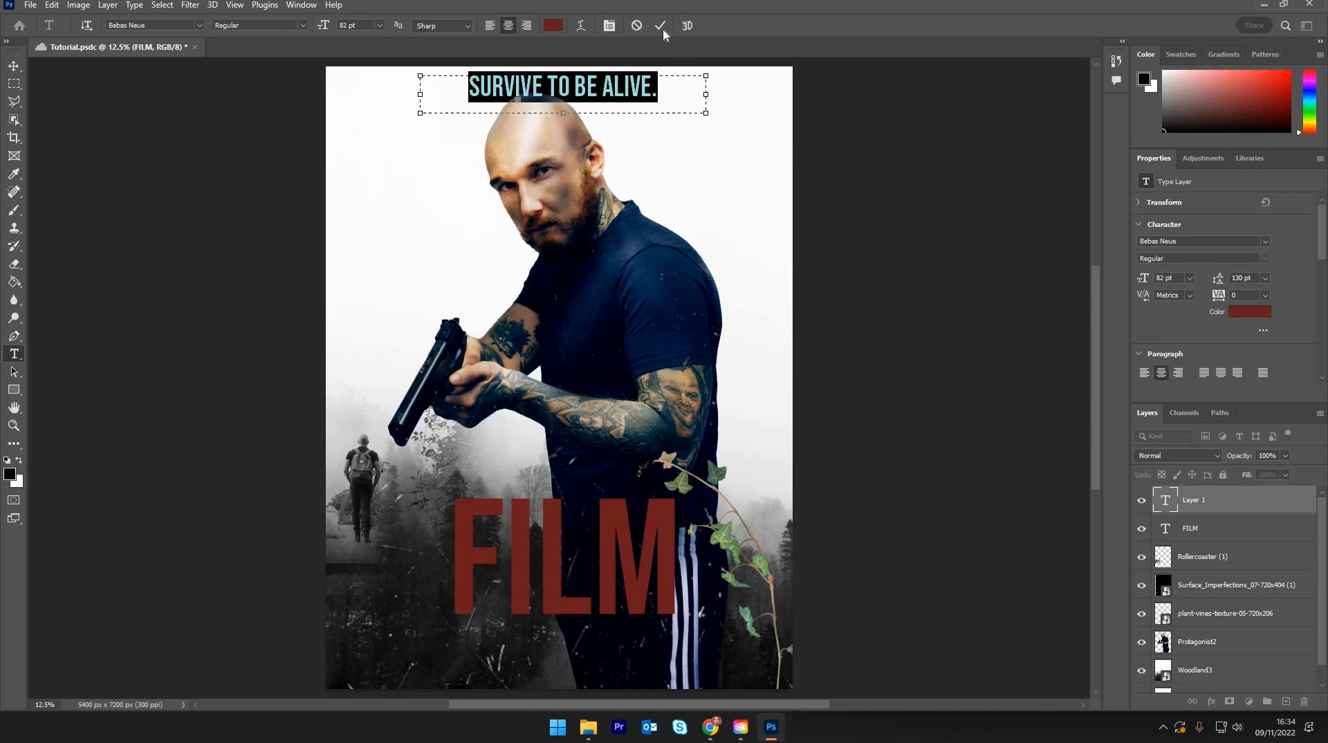
left_click(662, 29)
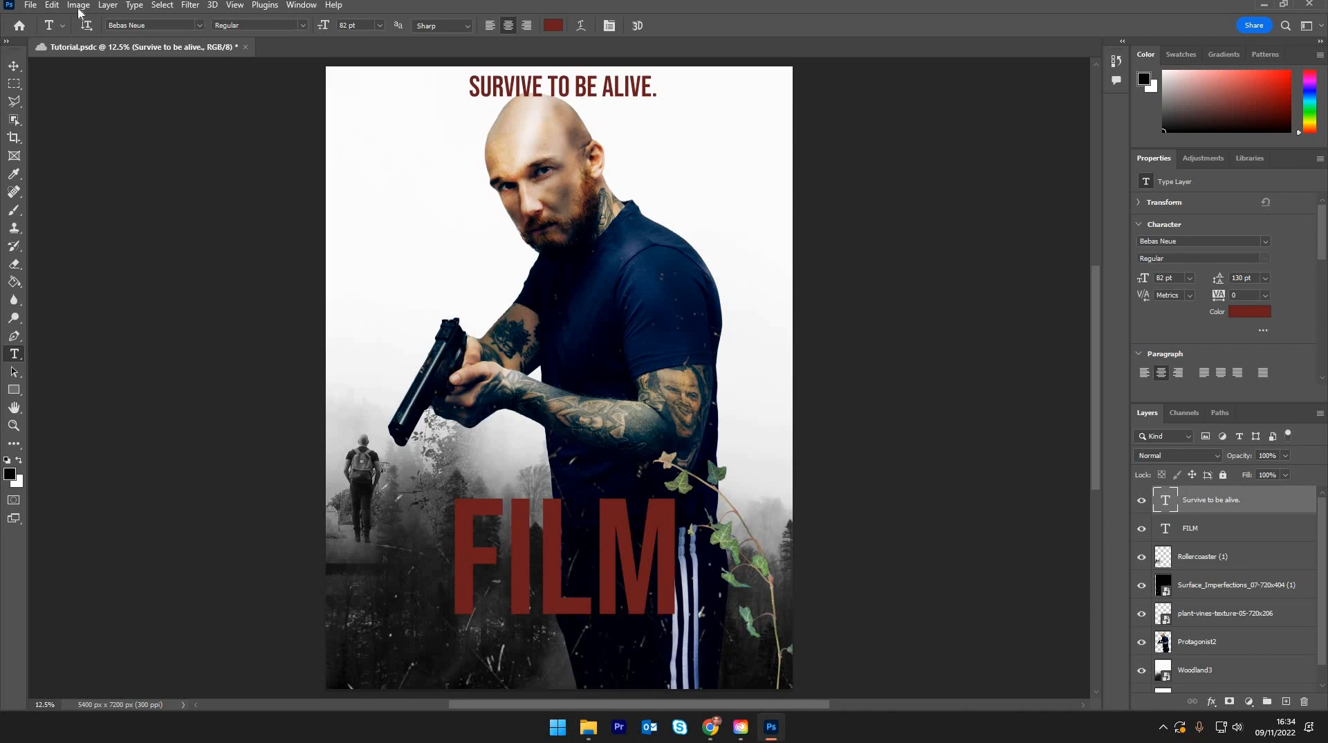
Step: Export the poster as a JPG at 5400 x 7200 px, saving it to the Desktop as Tutorial
left_click(31, 5)
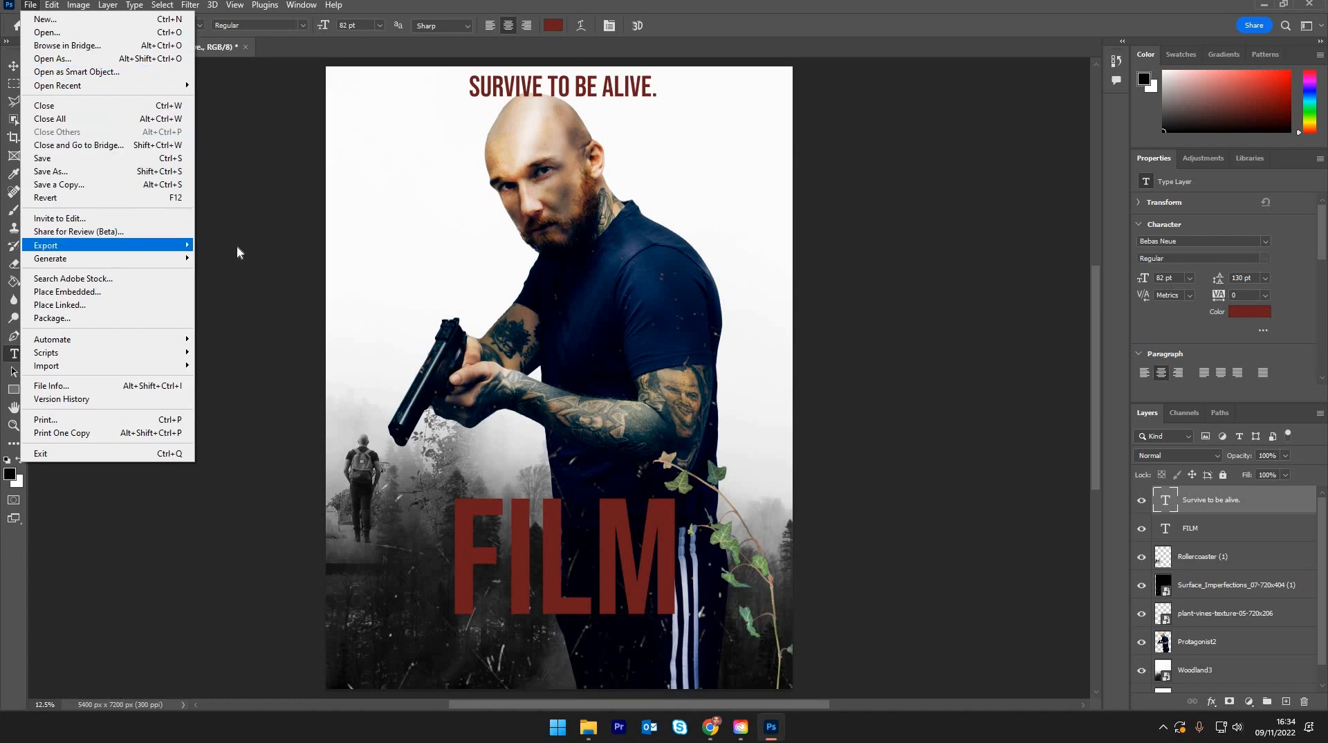
mouse_move(141, 248)
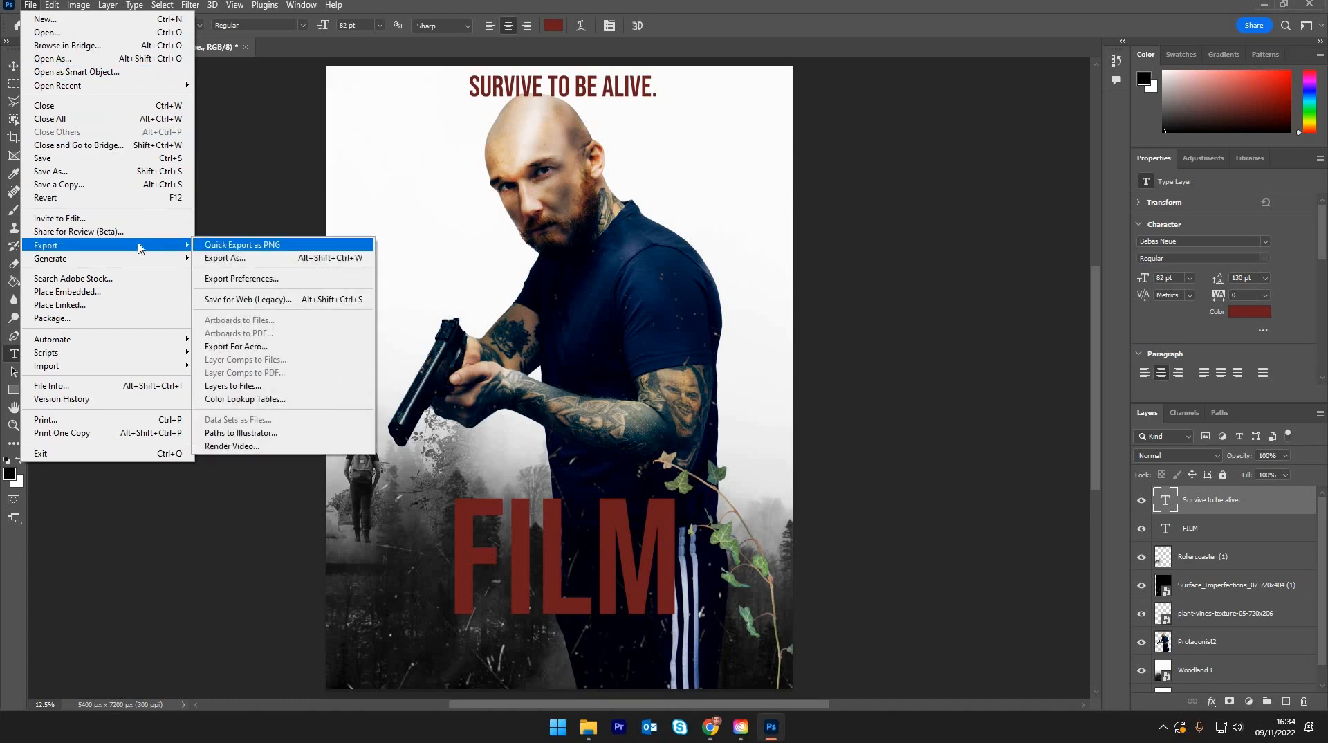
left_click(230, 257)
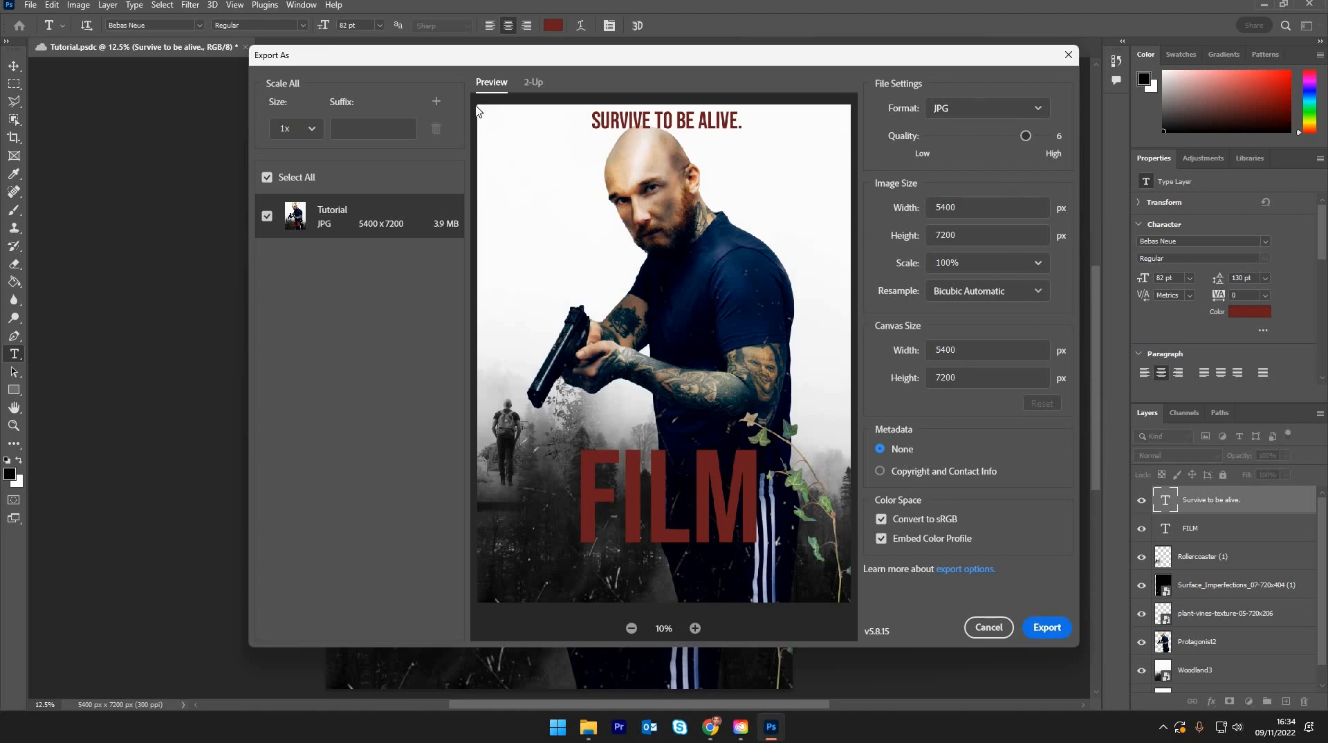
left_click(1039, 108)
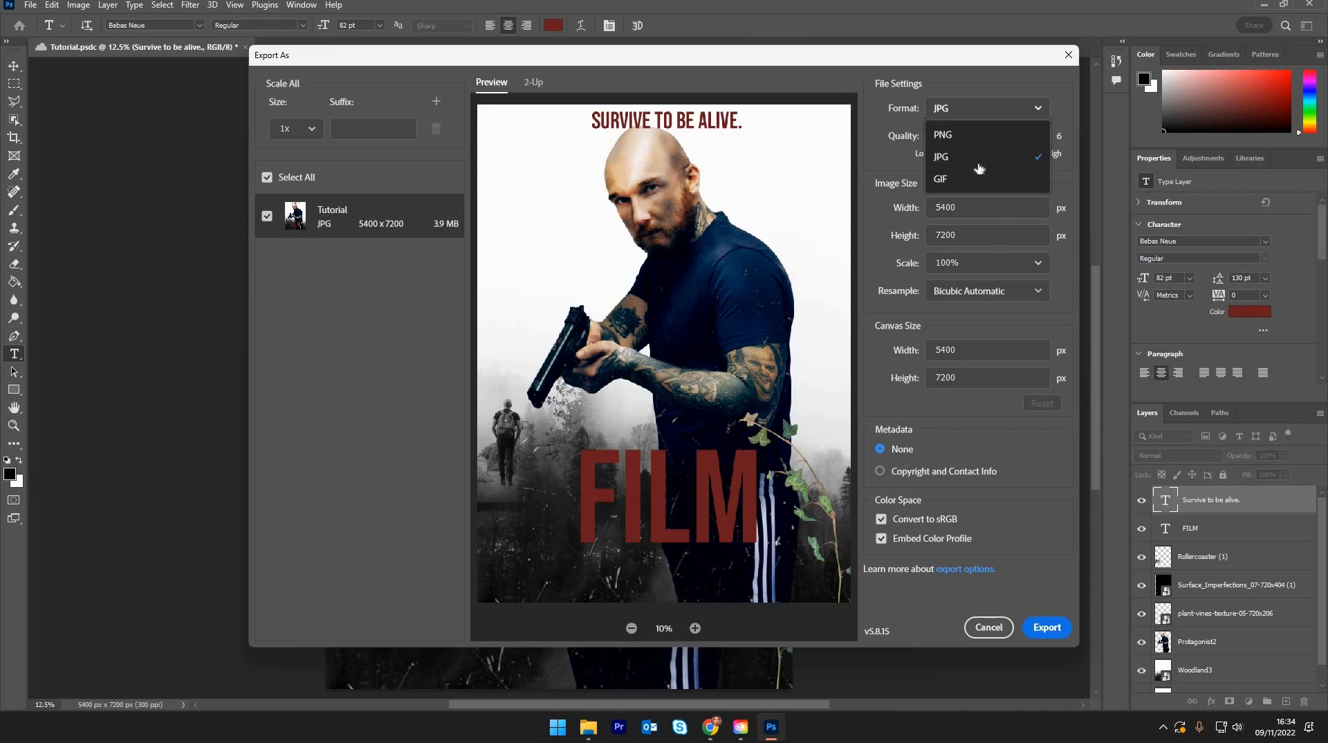
left_click(969, 157)
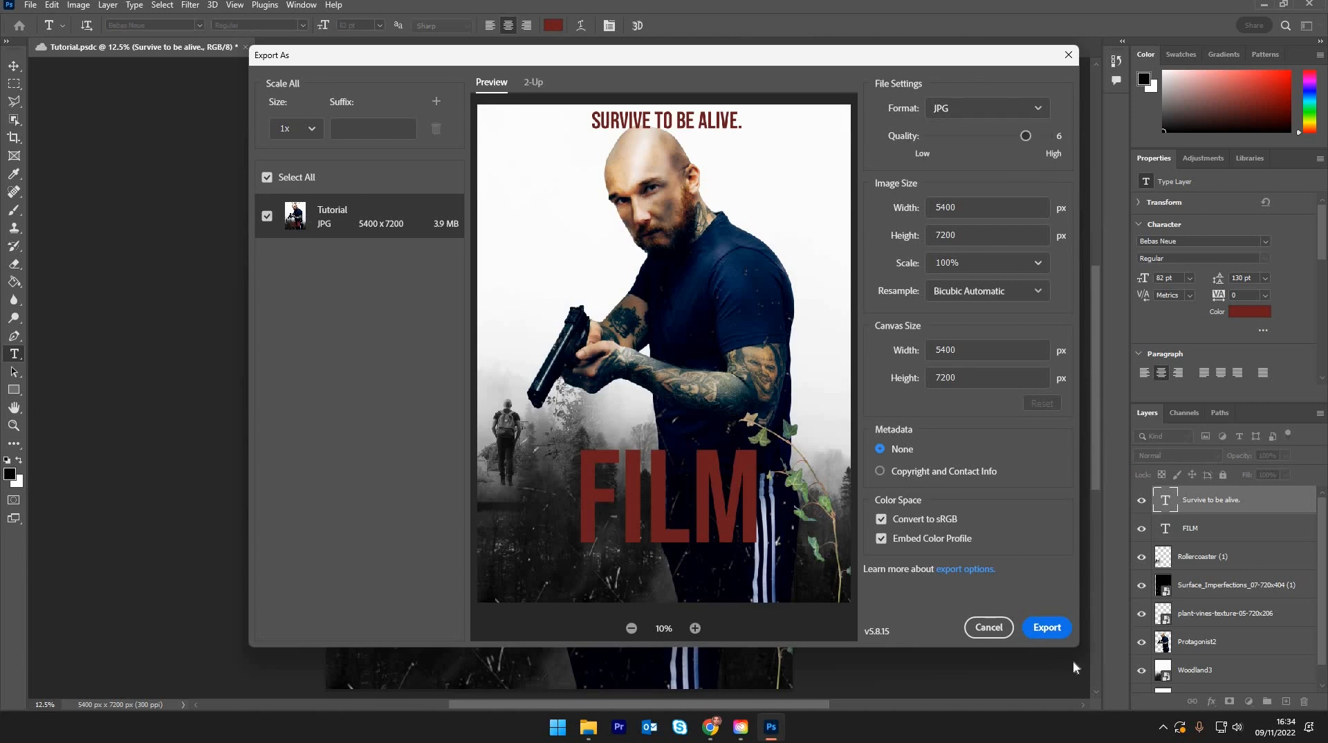
left_click(1050, 628)
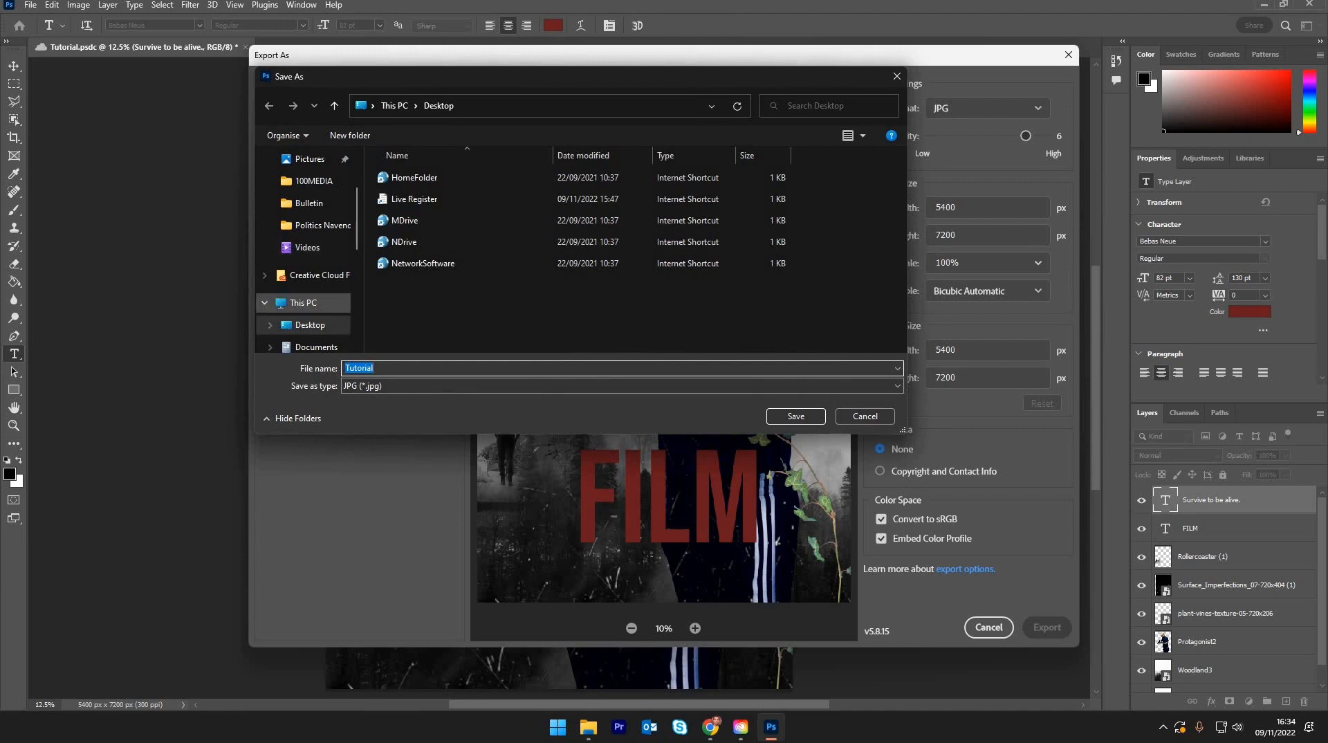
left_click(780, 417)
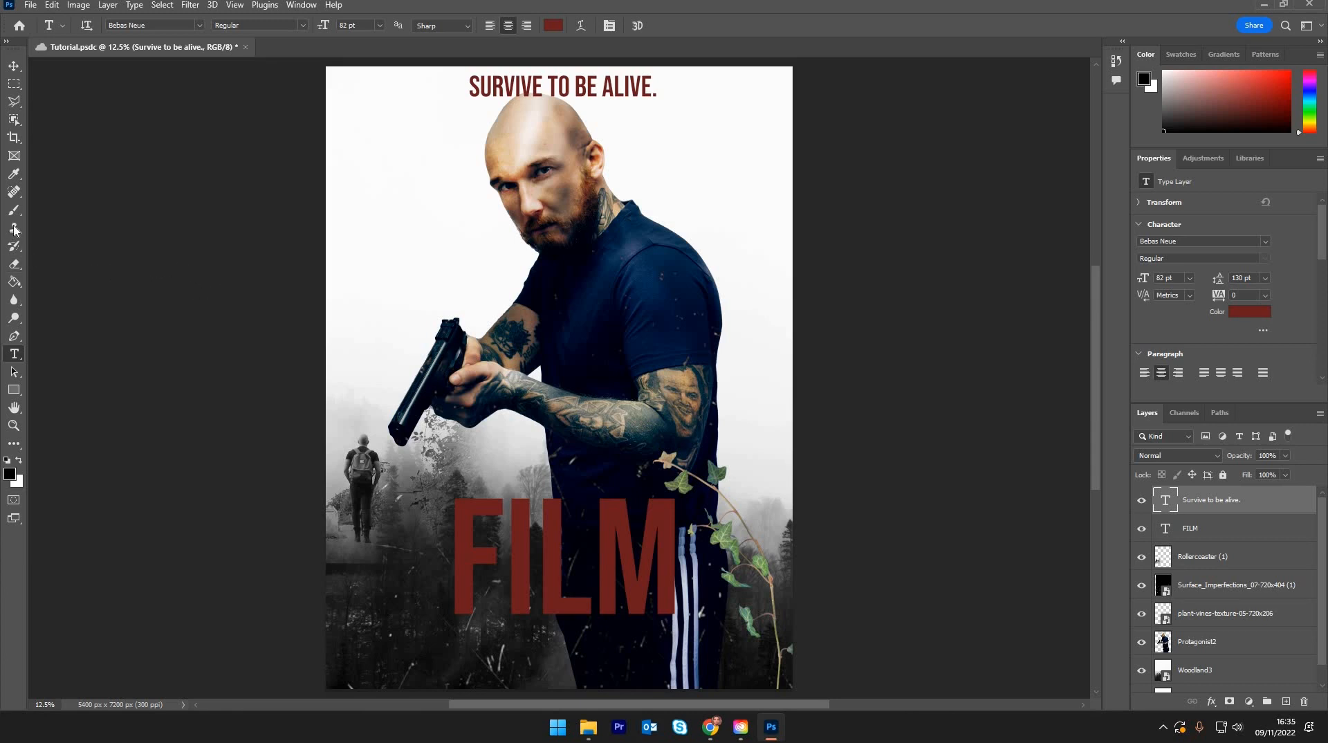
Step: Scribble freehand in black with the Brush tool on the Rollercoaster (1) layer, in the white area beside the protagonist's face
key("b")
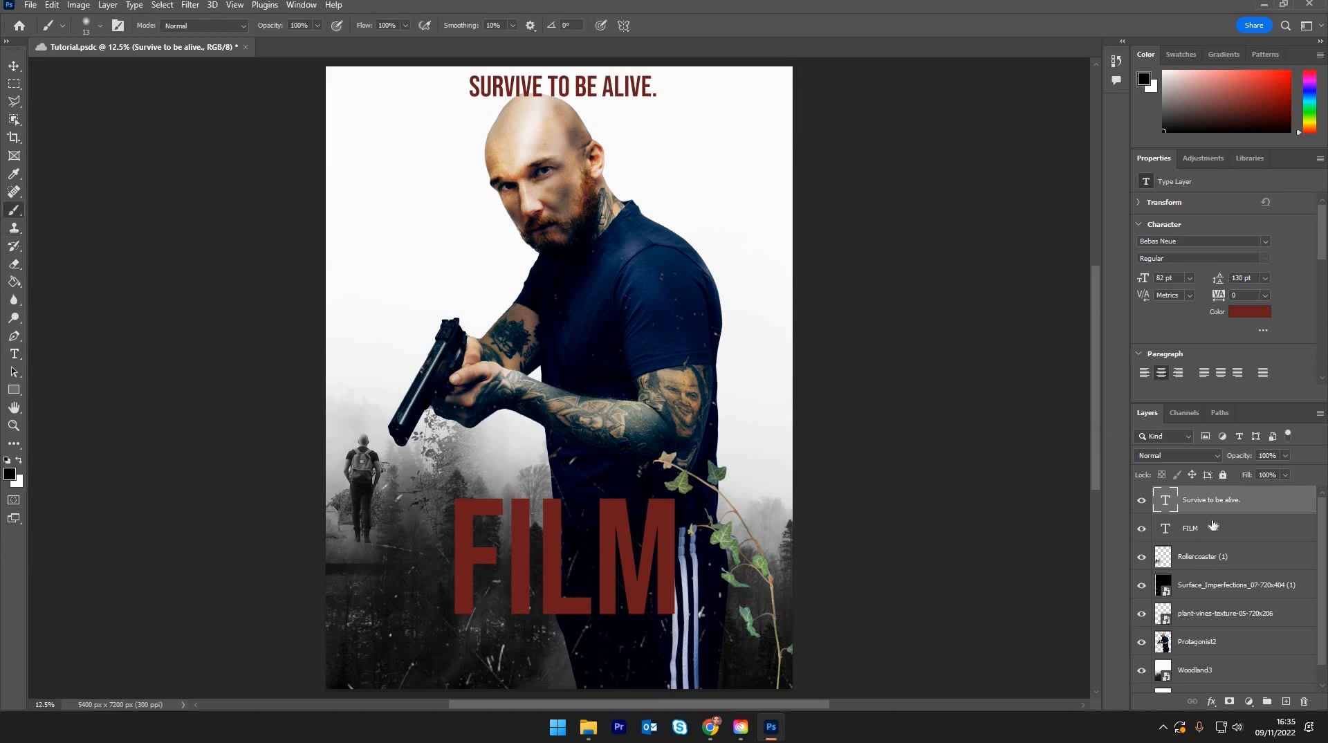
left_click(1213, 528)
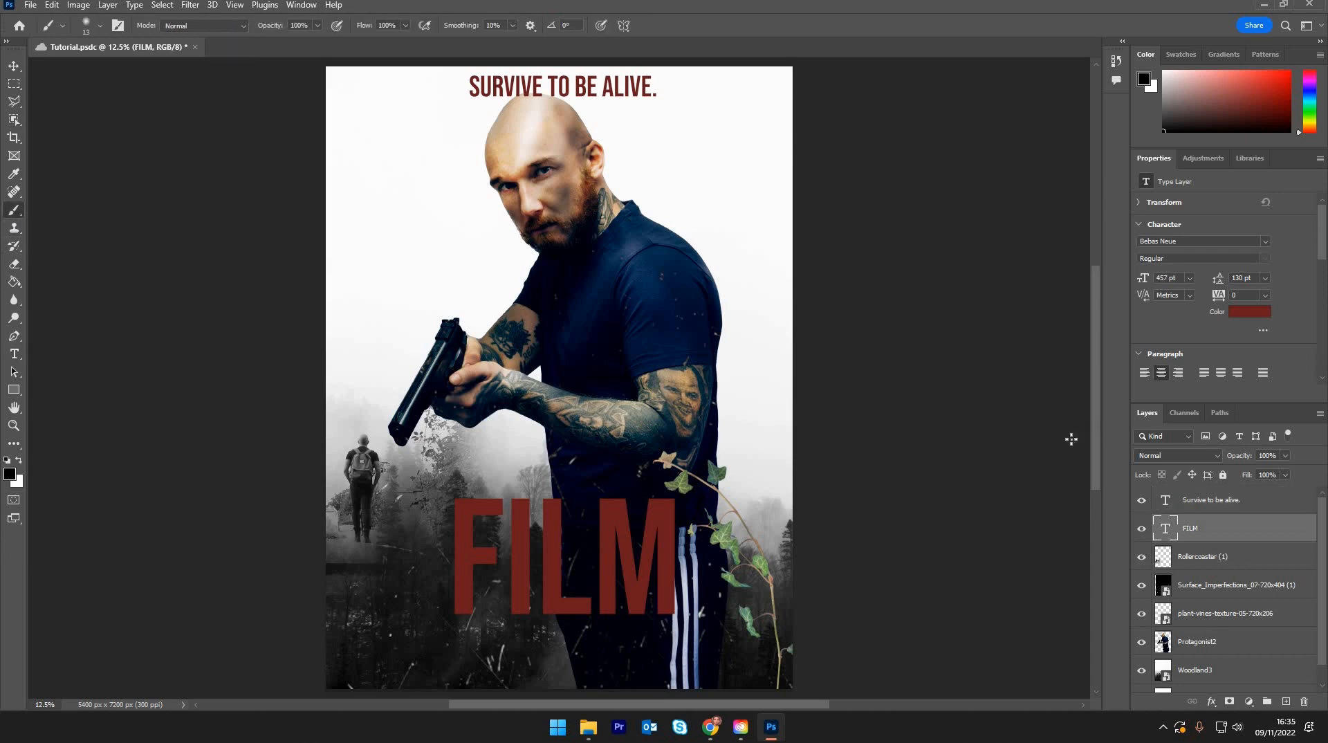
key("alt+bracketleft")
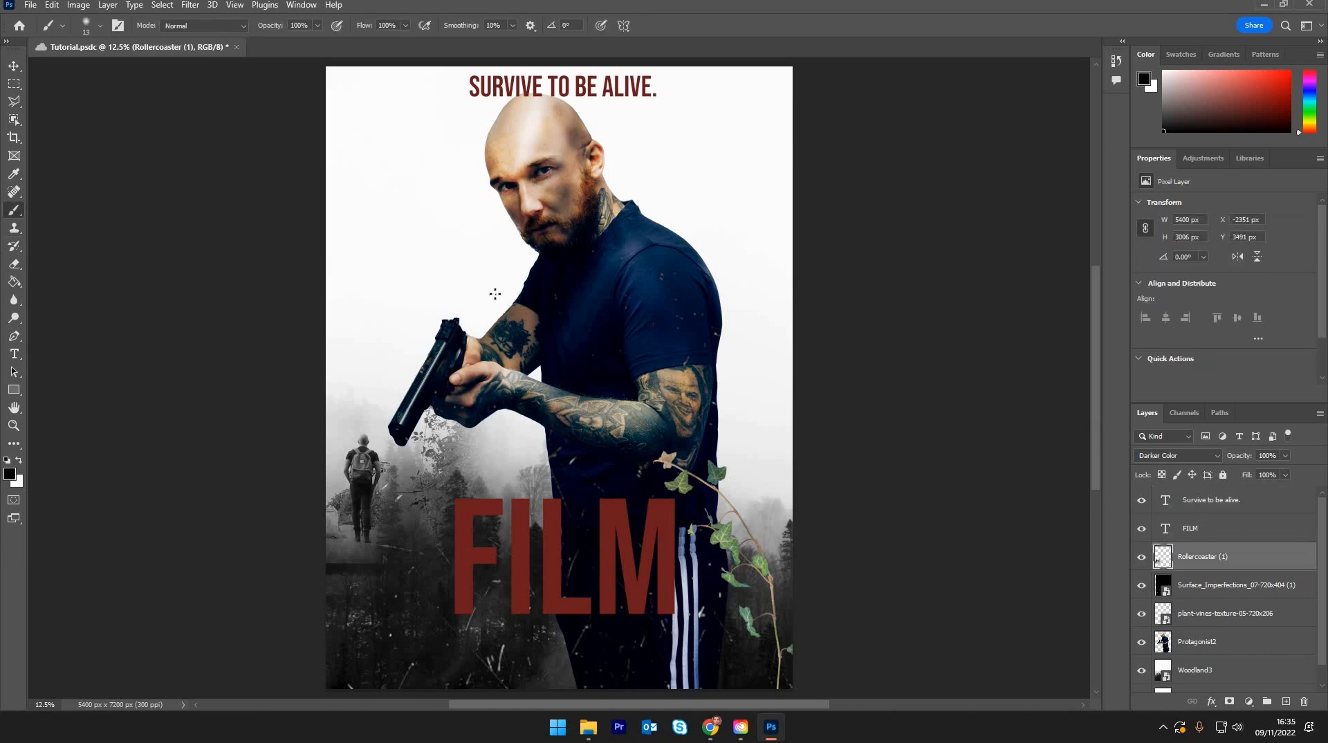
mouse_move(515, 290)
left_mouse_down()
mouse_move(465, 262)
mouse_move(477, 218)
mouse_move(453, 255)
mouse_move(477, 228)
mouse_move(456, 222)
mouse_move(481, 250)
left_mouse_up()
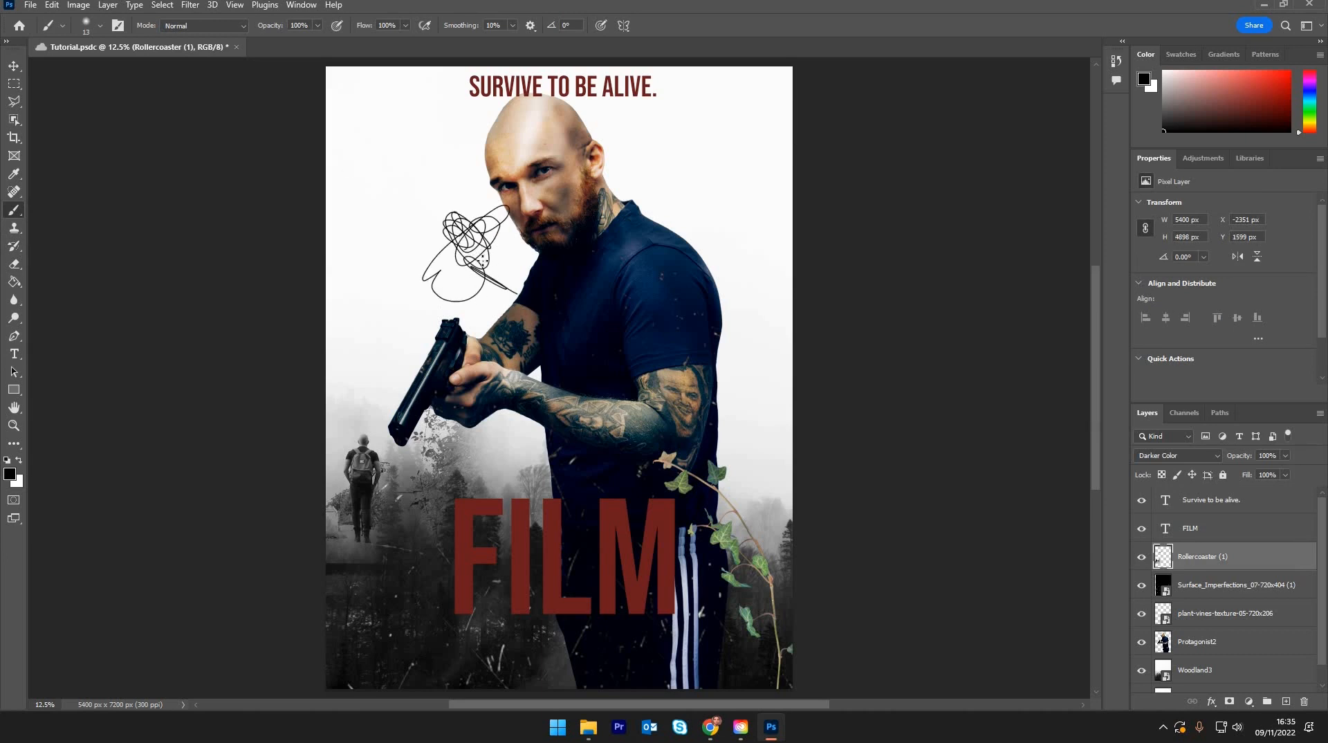
Step: Clone the protagonist's eyes onto the white background beside his head with the Clone Stamp tool on the Protagonist2 layer
left_click(14, 230)
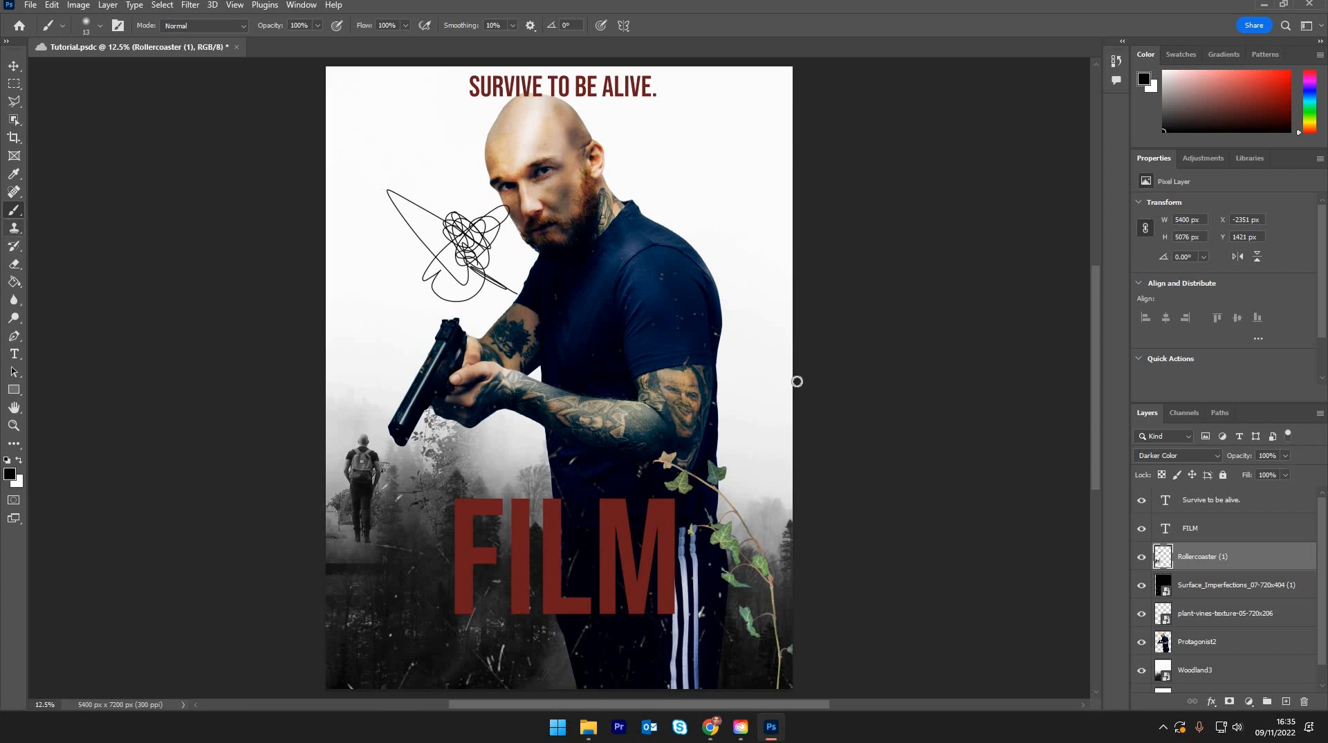
left_click(1205, 643)
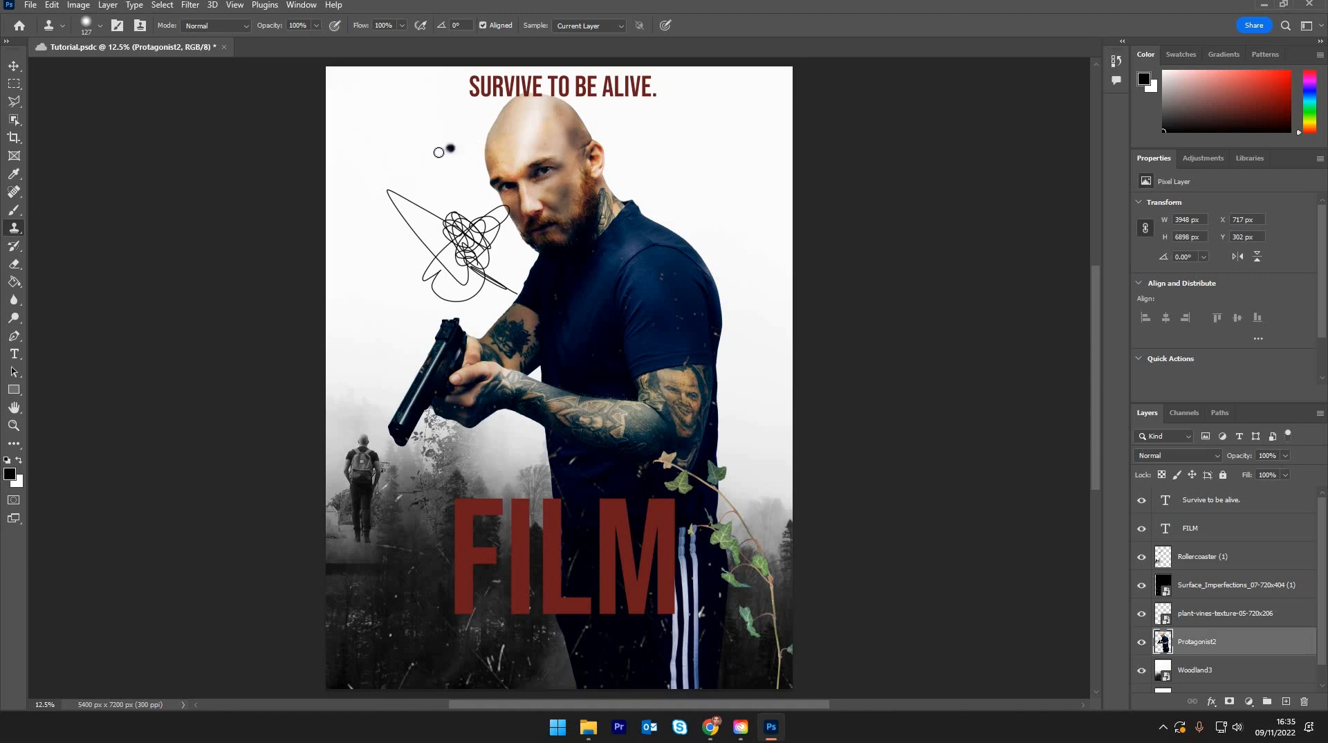
mouse_move(438, 152)
left_mouse_down()
mouse_move(441, 123)
mouse_move(397, 144)
mouse_move(432, 128)
mouse_move(452, 143)
mouse_move(412, 158)
mouse_move(428, 163)
mouse_move(377, 164)
mouse_move(409, 156)
mouse_move(397, 154)
mouse_move(434, 125)
mouse_move(405, 166)
left_mouse_up()
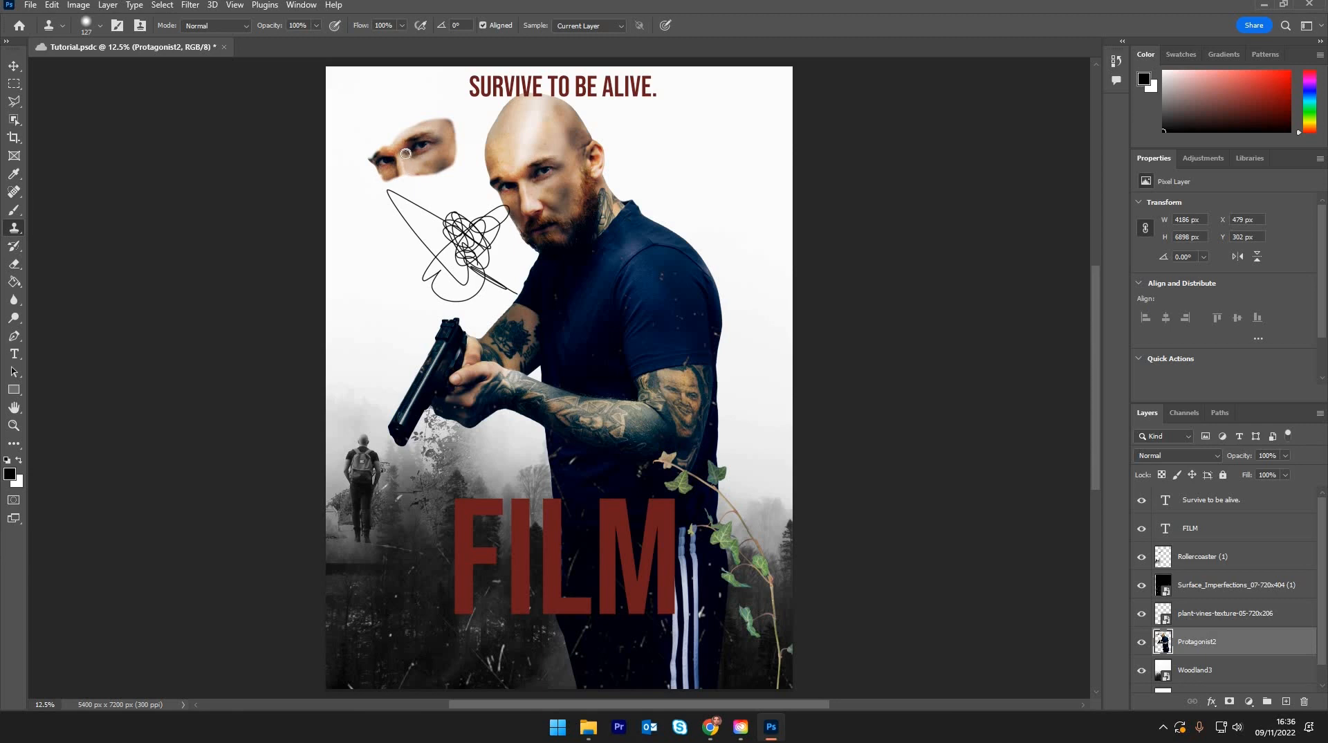
mouse_move(406, 154)
left_mouse_down()
mouse_move(375, 158)
mouse_move(417, 131)
mouse_move(375, 157)
mouse_move(426, 127)
mouse_move(444, 153)
mouse_move(452, 141)
mouse_move(441, 167)
mouse_move(393, 173)
left_mouse_up()
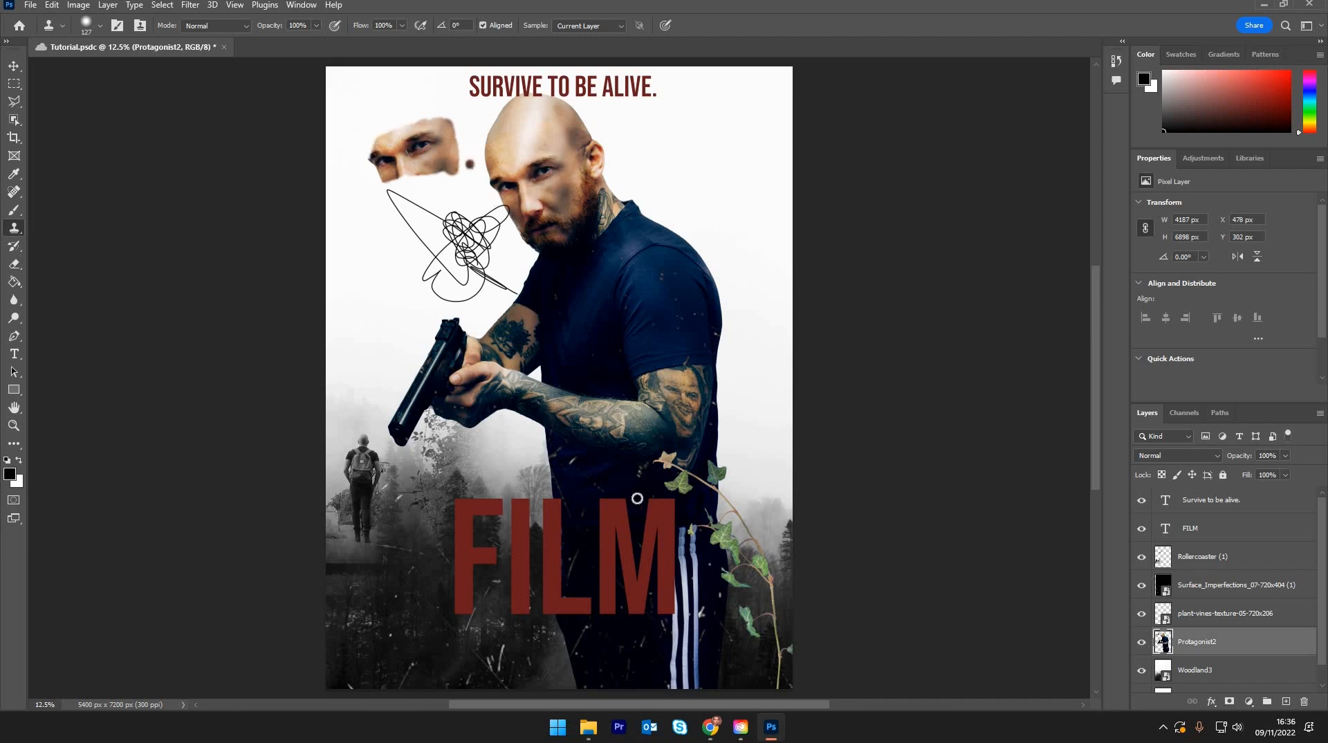